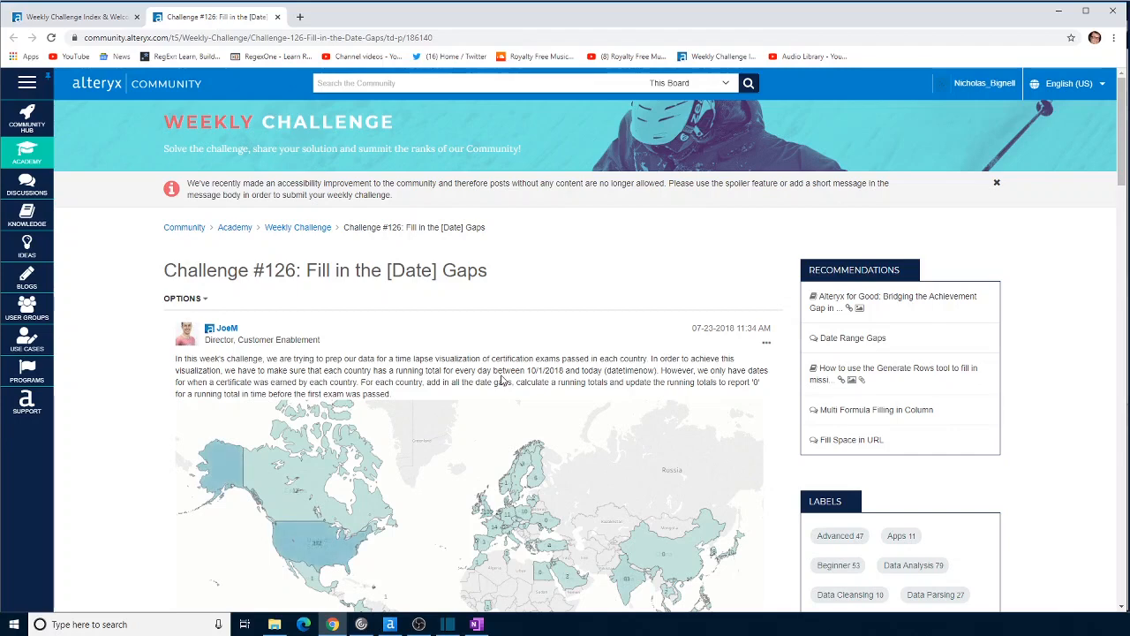
Read the Challenge #126 brief, then switch to Alteryx Designer and examine the countries in the input data
{"action": "scroll", "coordinate": [504, 437], "scroll_direction": "down", "scroll_amount": 1}
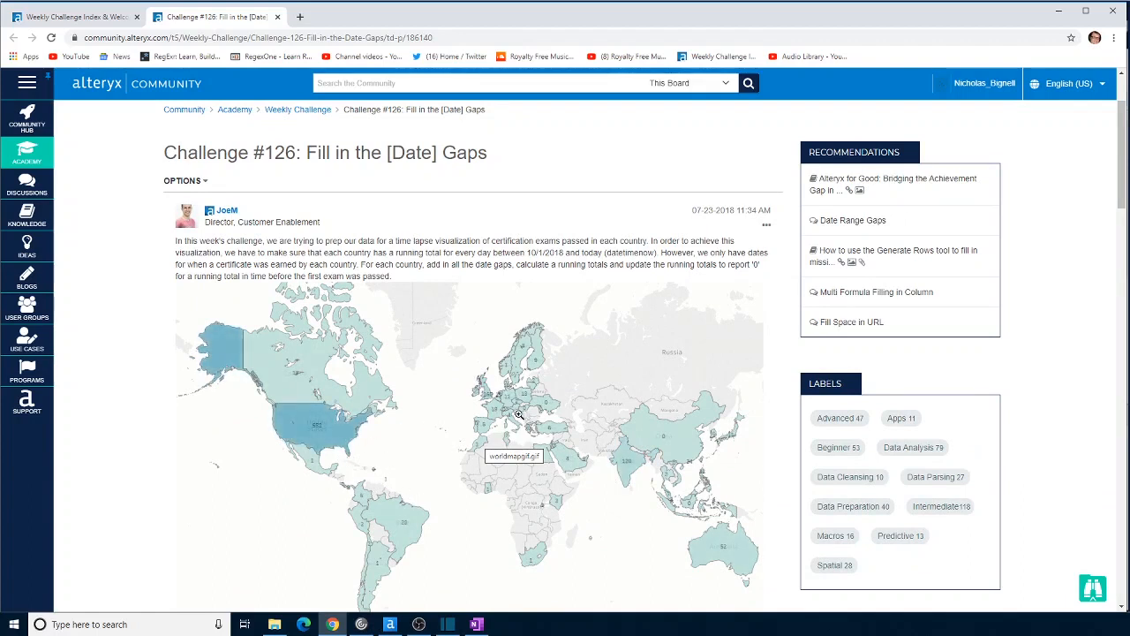
{"action": "scroll", "coordinate": [519, 415], "scroll_direction": "down", "scroll_amount": 1}
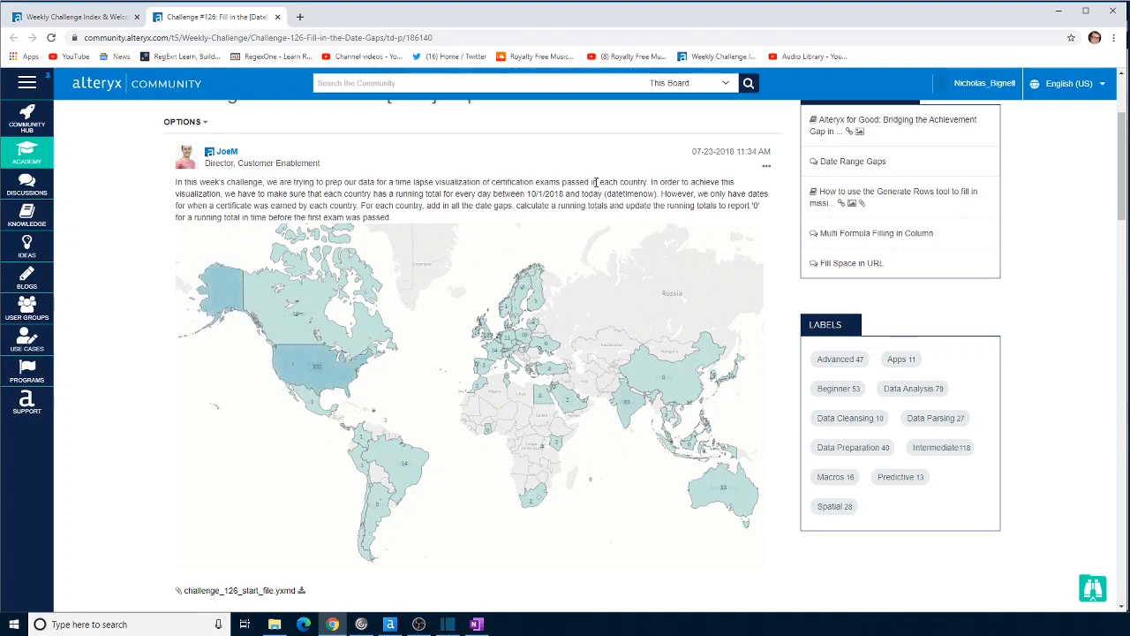
{"action": "left_click", "coordinate": [389, 624]}
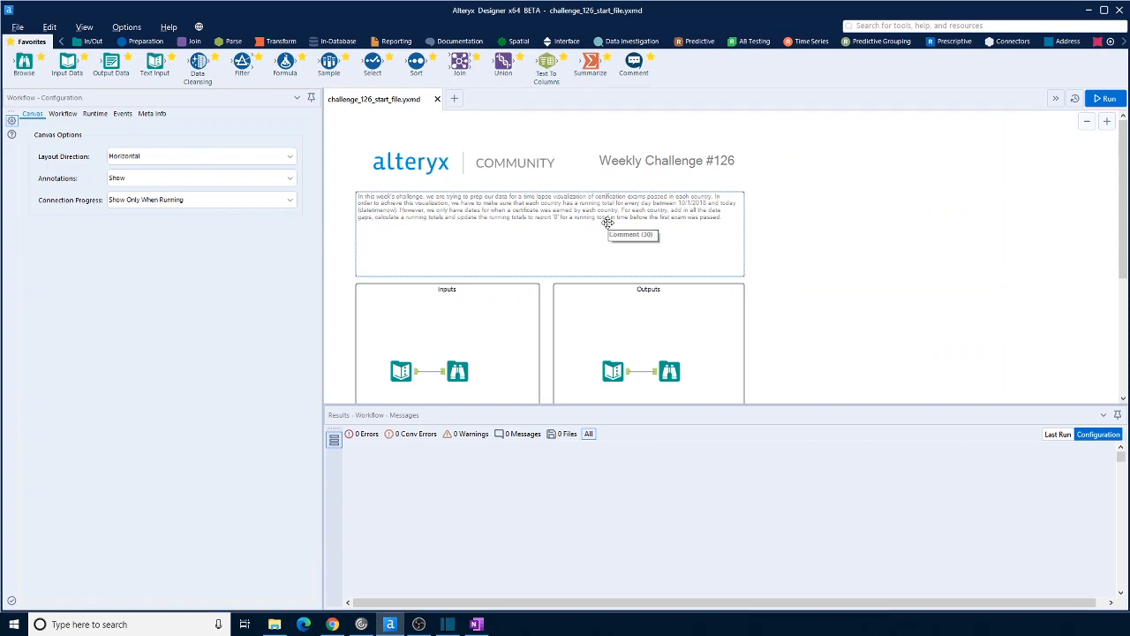
{"action": "scroll", "coordinate": [608, 222], "scroll_direction": "down", "scroll_amount": 1}
{"action": "left_click", "coordinate": [403, 347]}
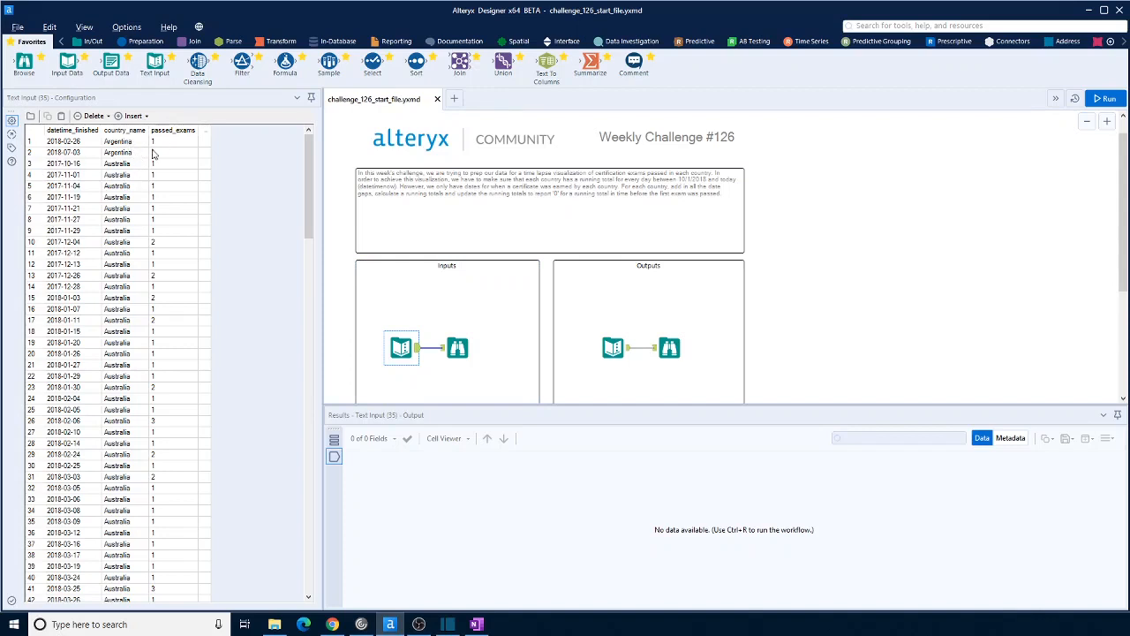
{"action": "left_click", "coordinate": [137, 154]}
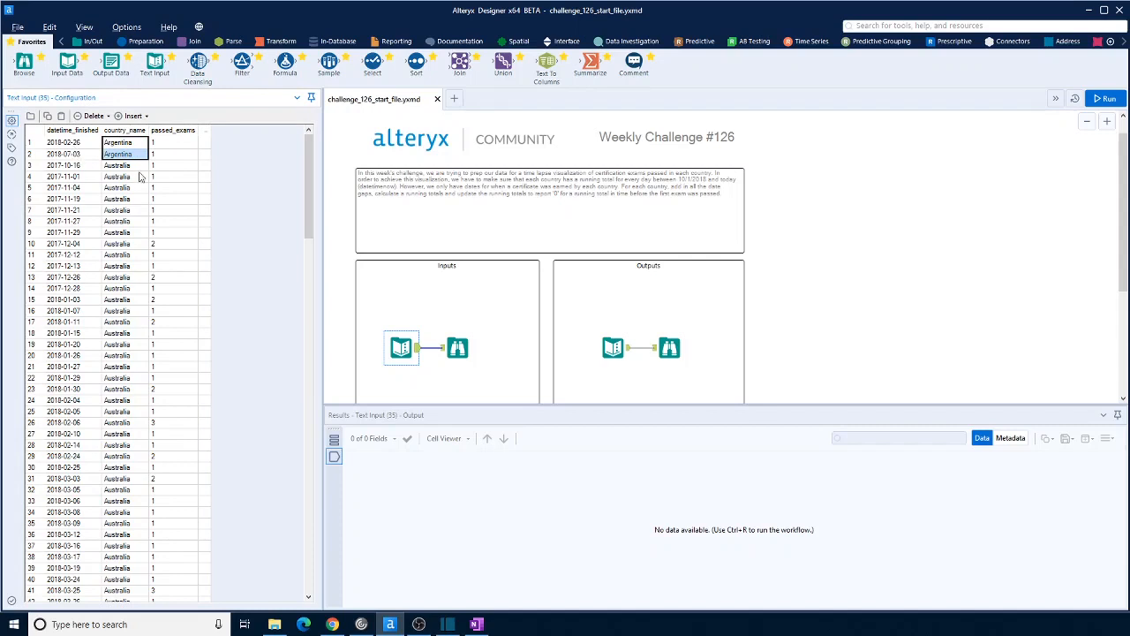
{"action": "left_click_drag", "start_coordinate": [134, 166], "coordinate": [140, 600]}
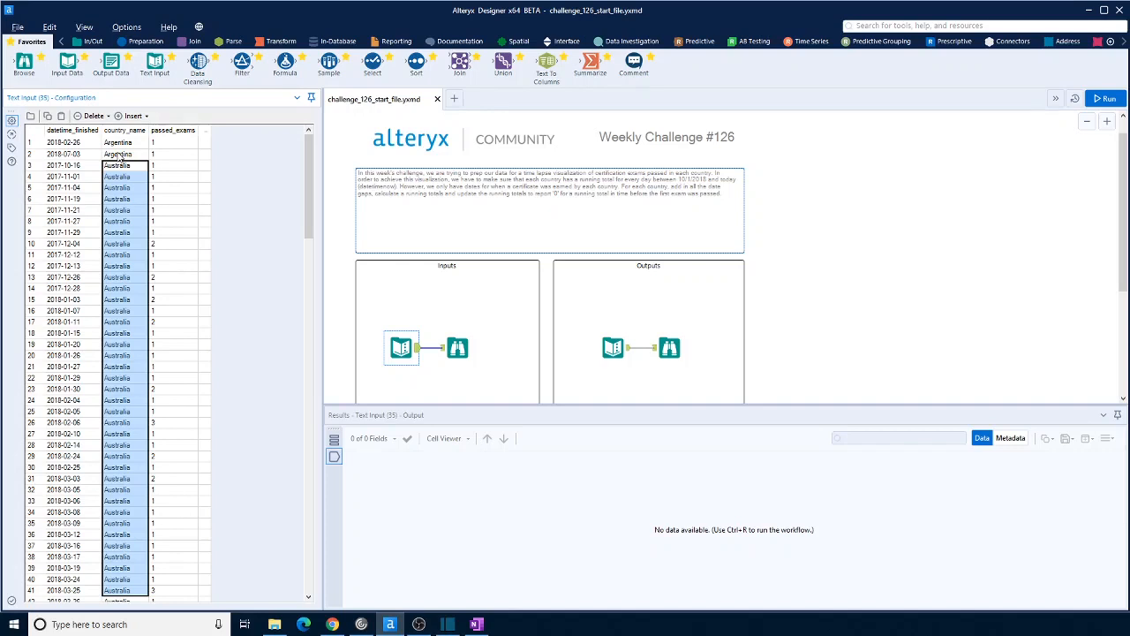
Examine the expected output data's daily dates, countries and running totals of passed exams
{"action": "left_click", "coordinate": [614, 347]}
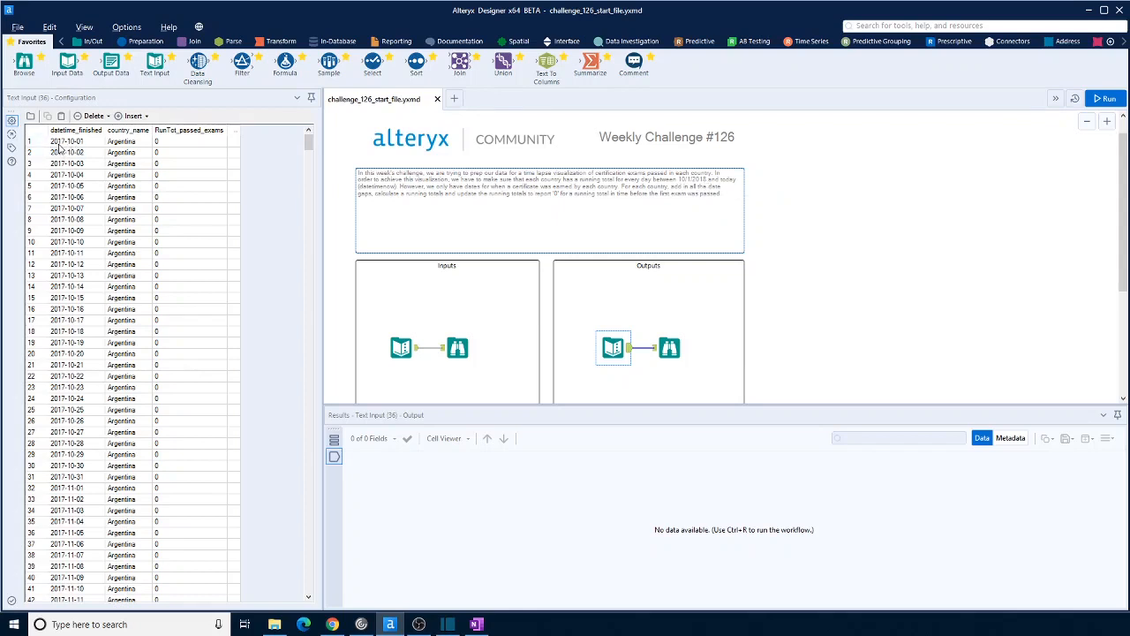
{"action": "scroll", "coordinate": [94, 237], "scroll_direction": "down", "scroll_amount": 4}
{"action": "scroll", "coordinate": [59, 252], "scroll_direction": "up", "scroll_amount": 4}
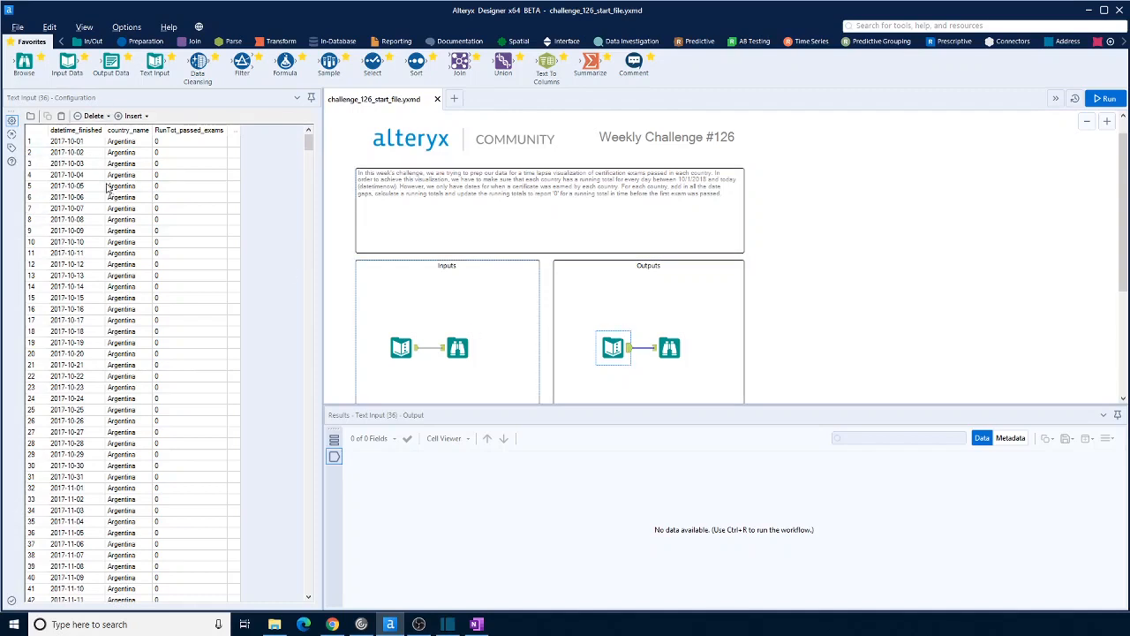
{"action": "scroll", "coordinate": [79, 168], "scroll_direction": "down", "scroll_amount": 5}
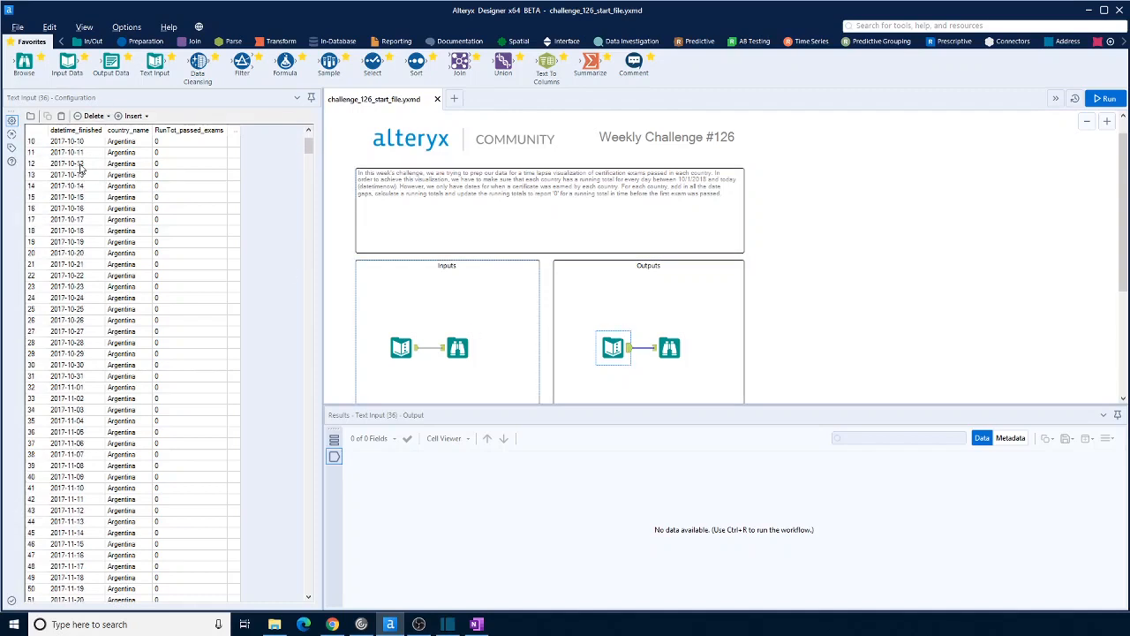
{"action": "scroll", "coordinate": [79, 168], "scroll_direction": "up", "scroll_amount": 5}
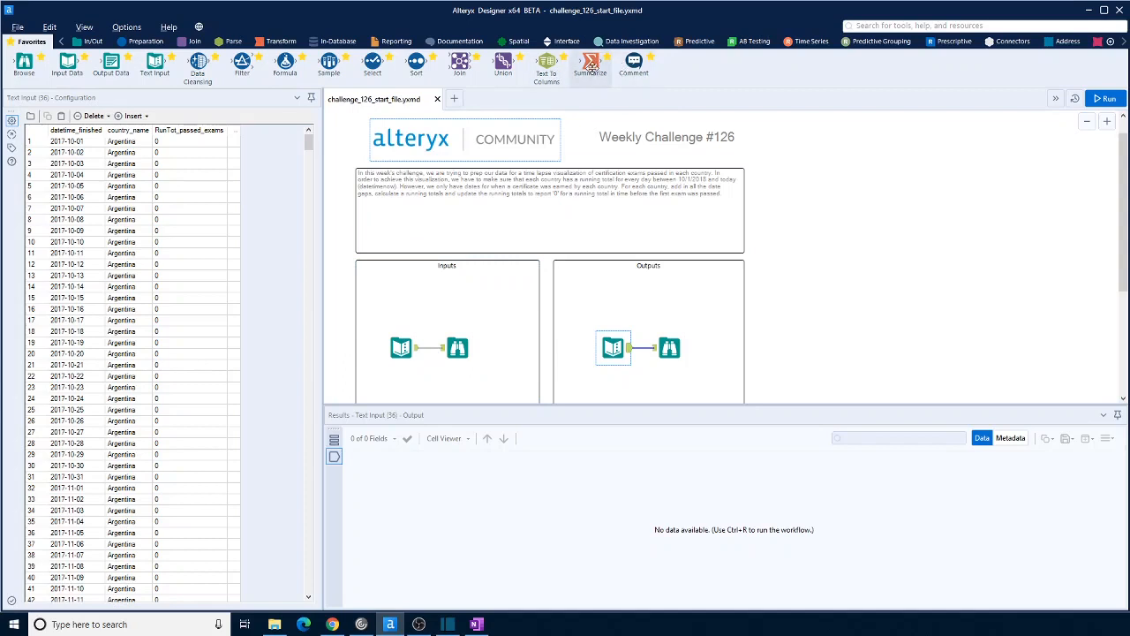
Add a Summarize tool fed by the input data and group it by country_name
{"action": "left_click_drag", "start_coordinate": [591, 66], "coordinate": [465, 381]}
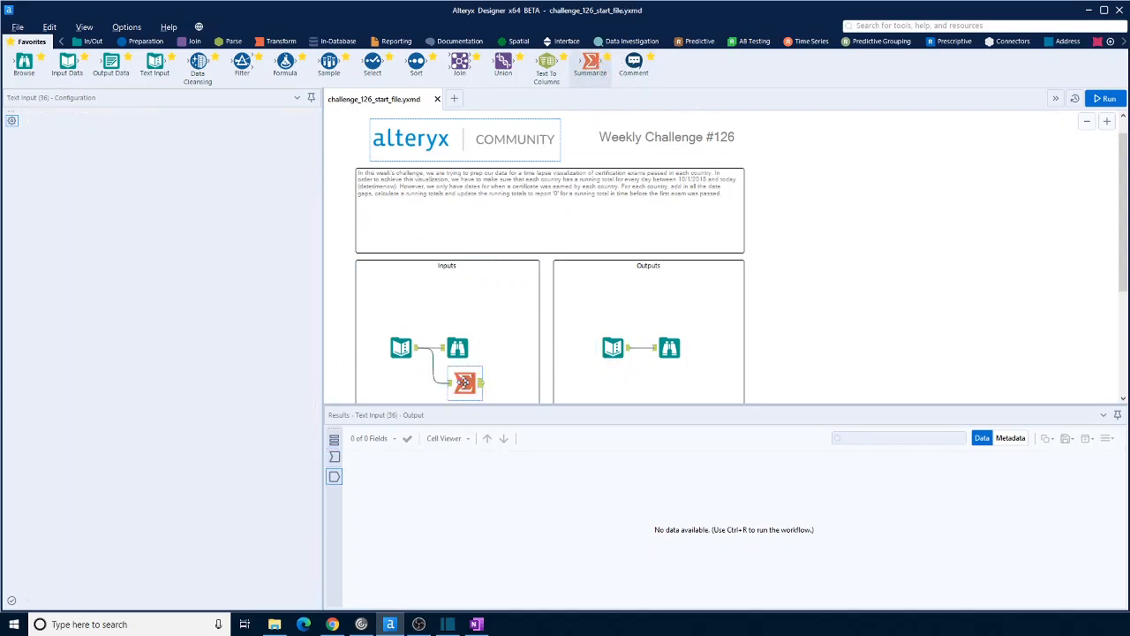
{"action": "left_click", "coordinate": [83, 164]}
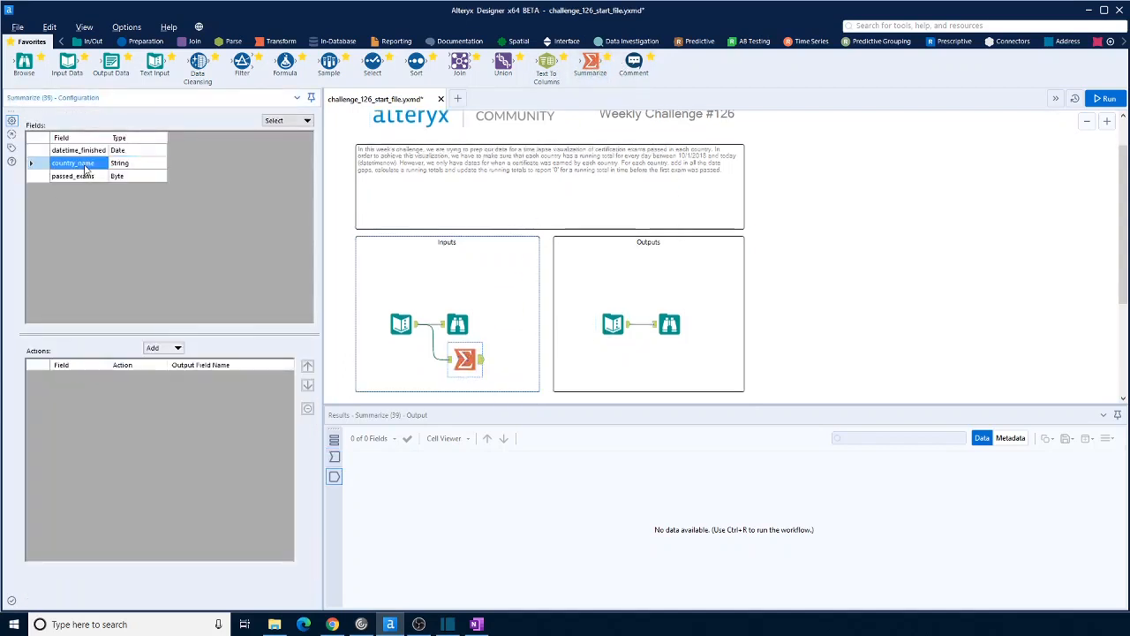
{"action": "left_click", "coordinate": [179, 347]}
{"action": "left_click", "coordinate": [189, 362]}
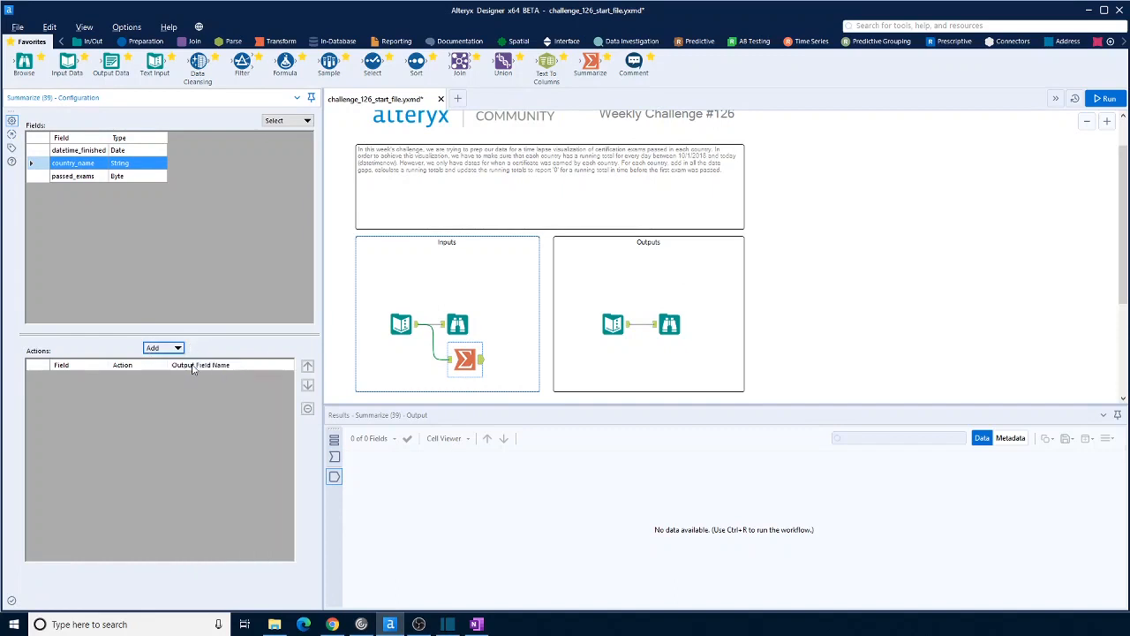
Run the workflow to inspect the Summarize output and move the Summarize tool directly below the input's Browse tool
{"action": "left_click", "coordinate": [1104, 98]}
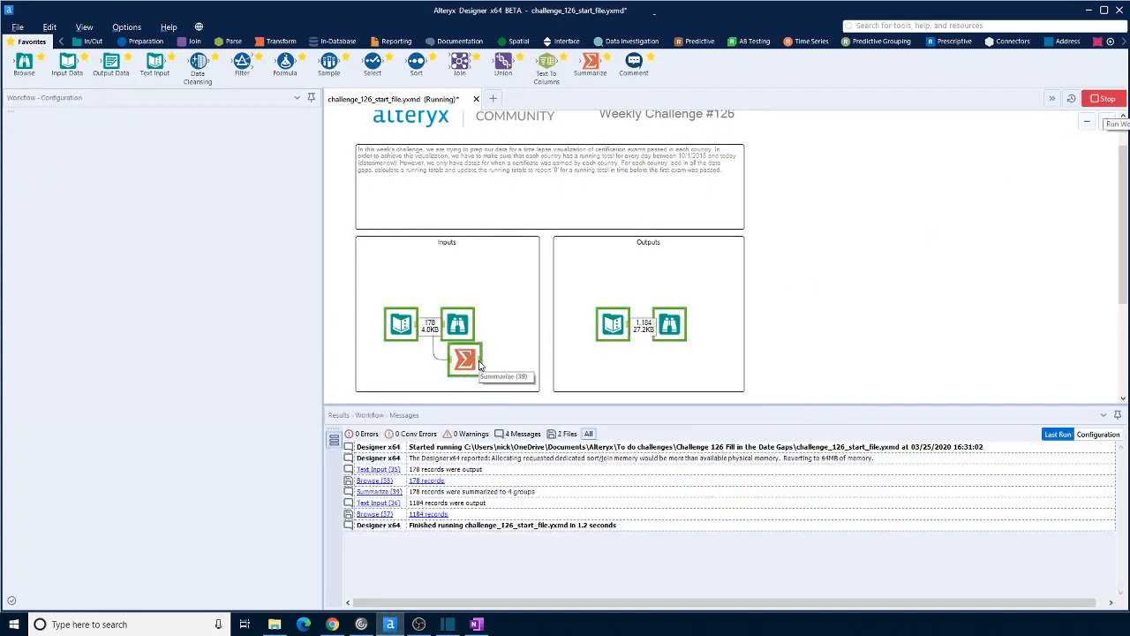
{"action": "left_click", "coordinate": [477, 362]}
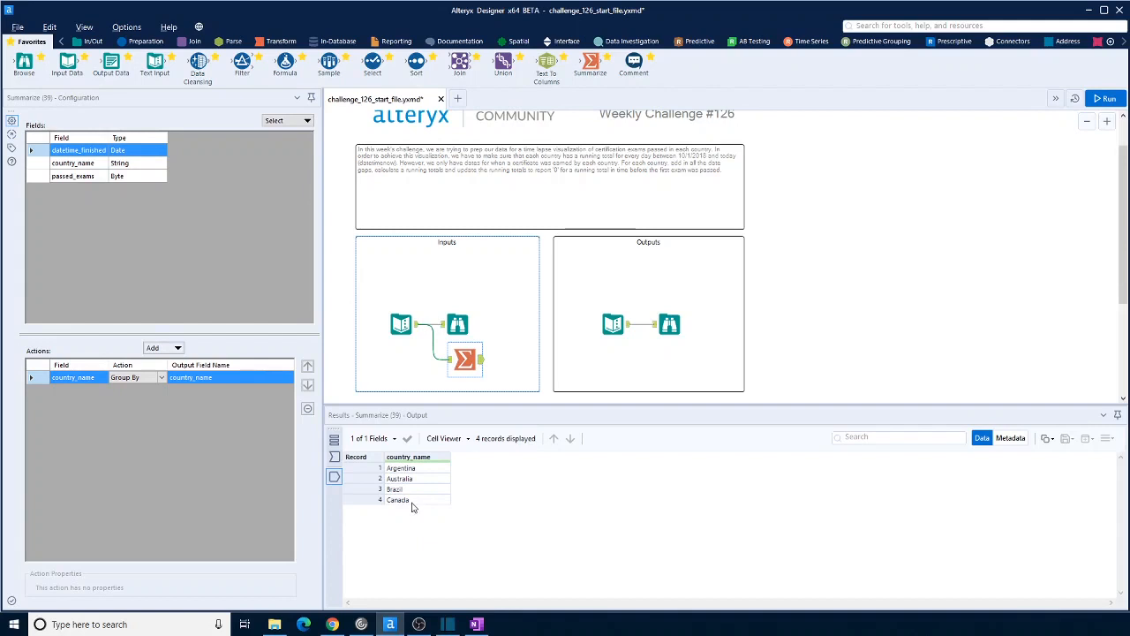
{"action": "left_click_drag", "start_coordinate": [467, 360], "coordinate": [460, 375]}
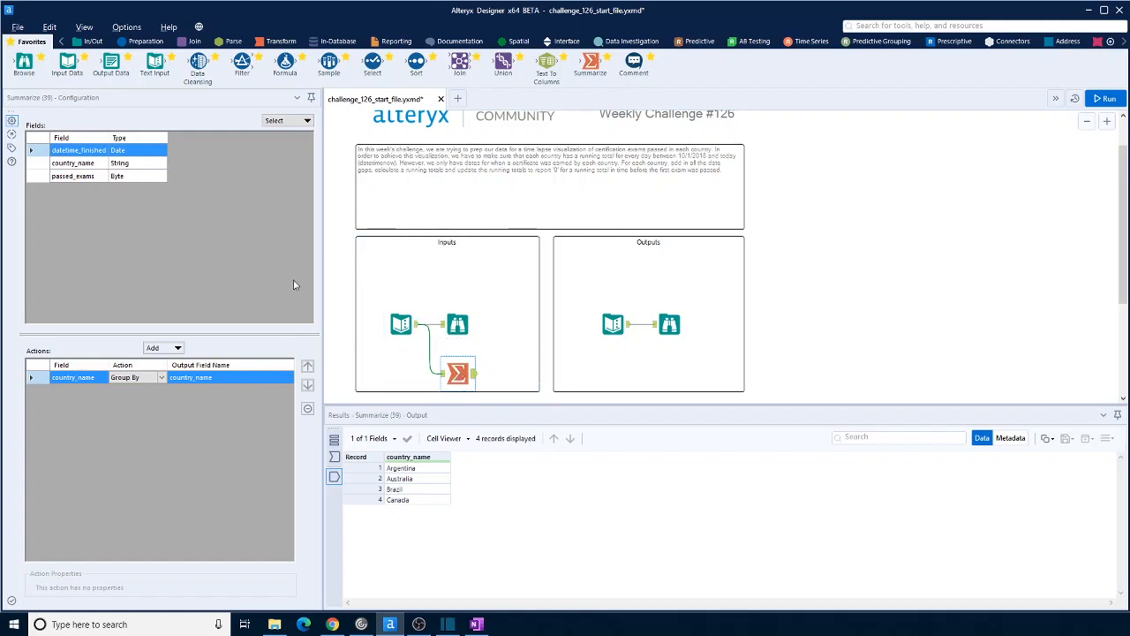
Connect a Formula tool after the Summarize tool and add a new output column named Passed_Exams
{"action": "left_click", "coordinate": [418, 330]}
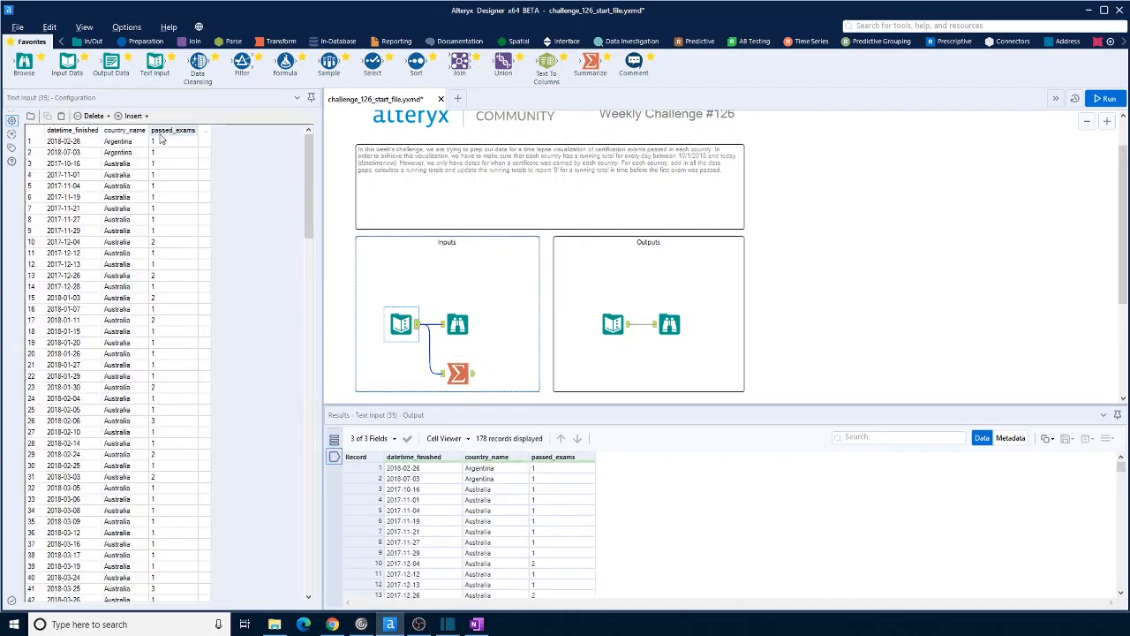
{"action": "left_click", "coordinate": [457, 372]}
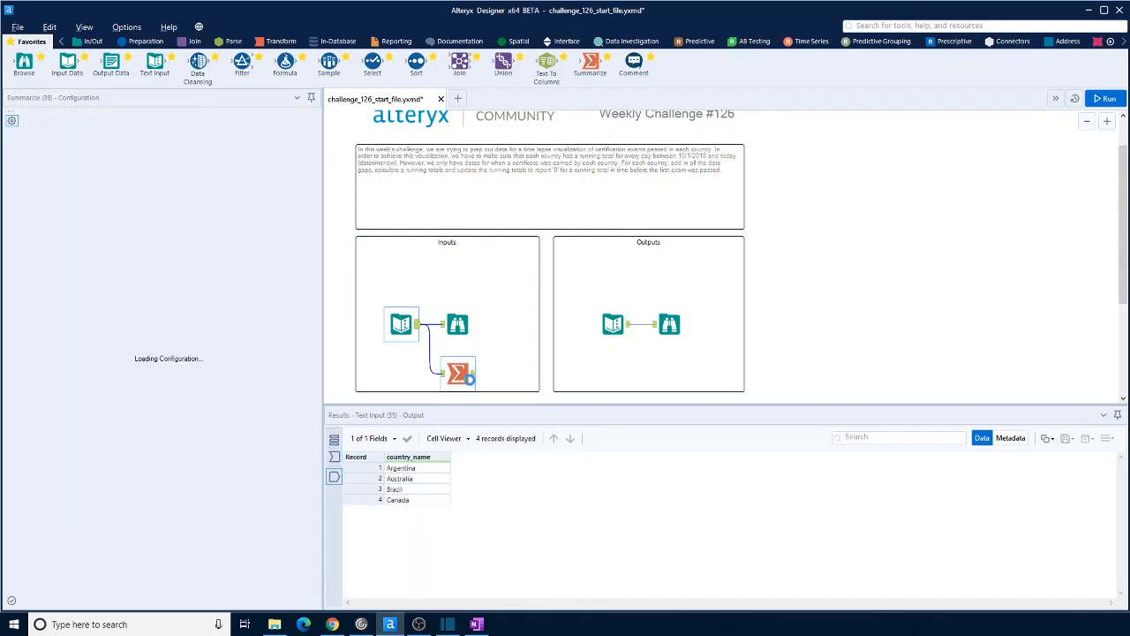
{"action": "left_click_drag", "start_coordinate": [284, 62], "coordinate": [514, 374]}
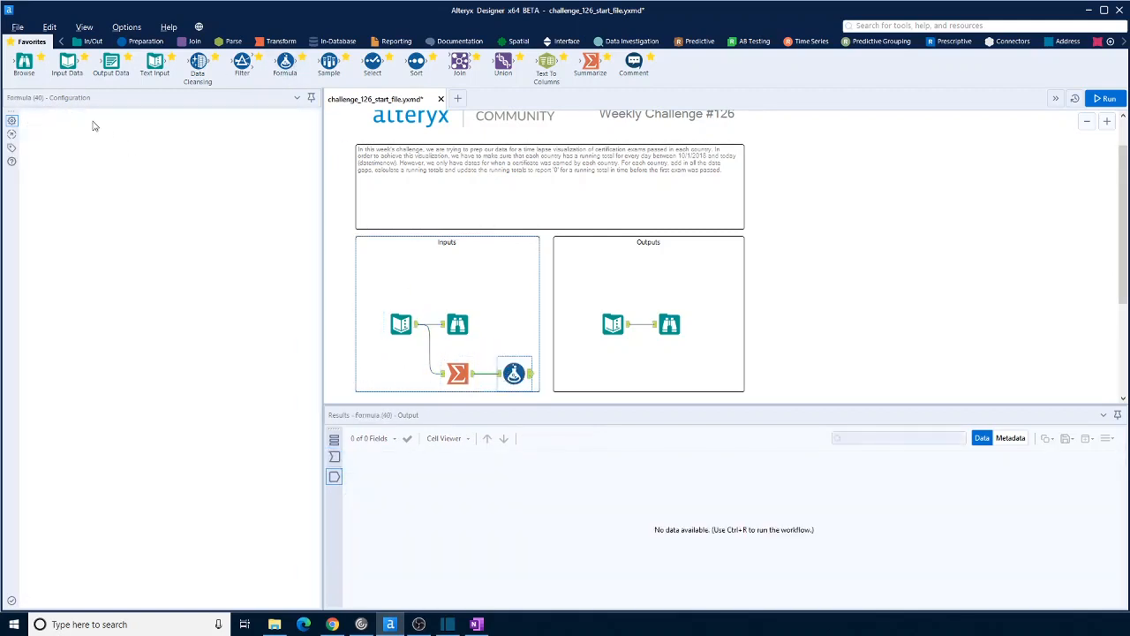
{"action": "left_click", "coordinate": [76, 129]}
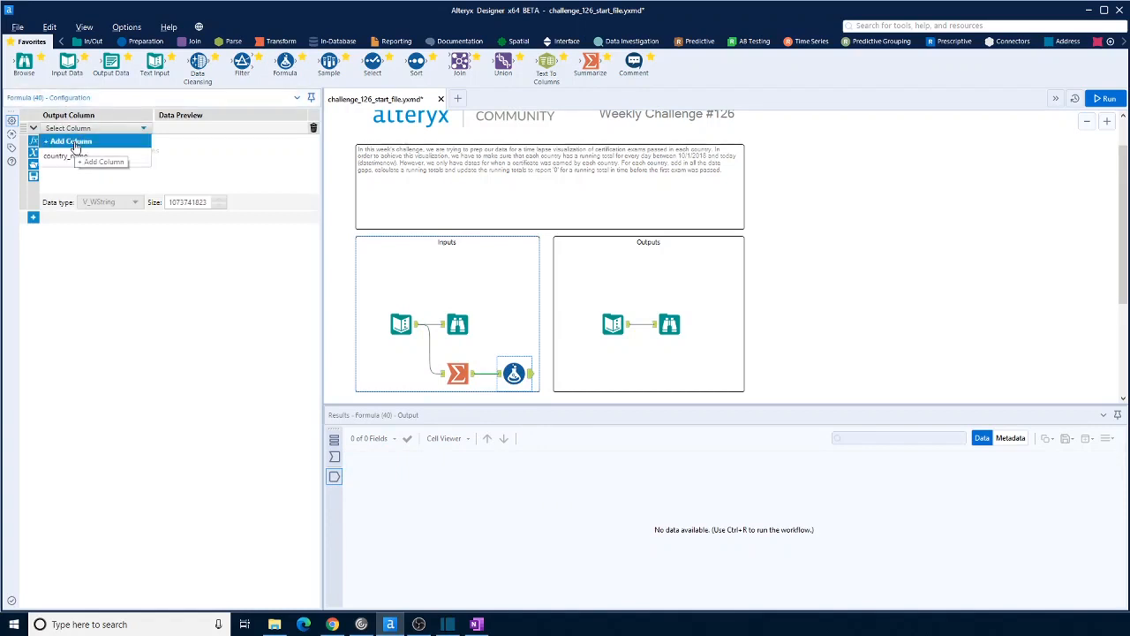
{"action": "left_click", "coordinate": [75, 142]}
{"action": "type", "text": "Passe"}
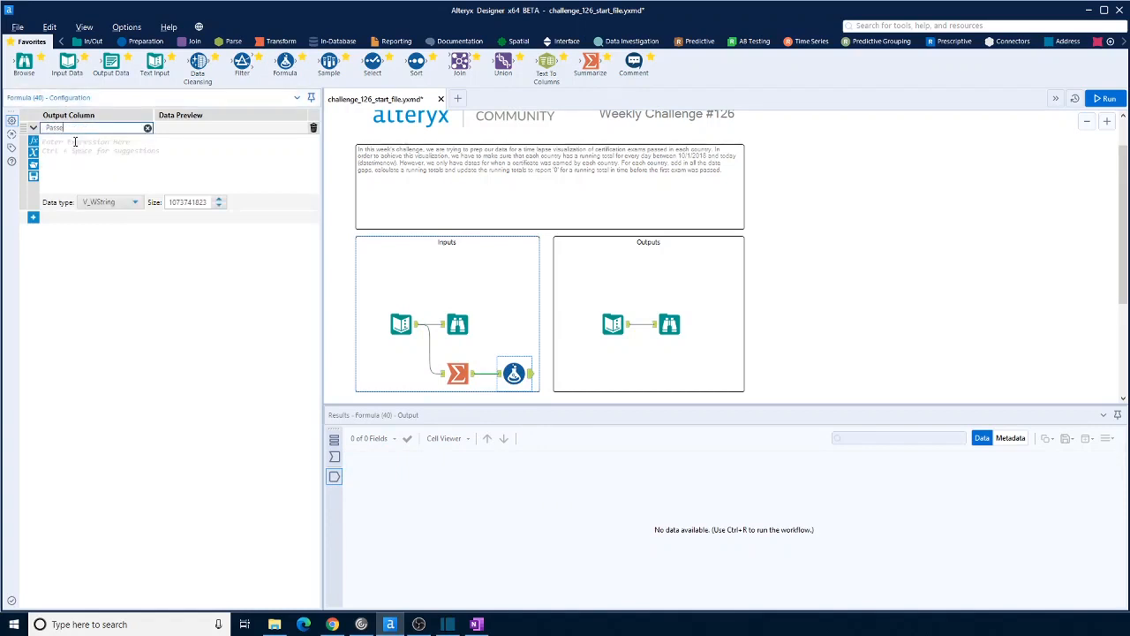
{"action": "type", "text": "d_Exams"}
Set the Passed_Exams expression to 0 and its data type to Int32
{"action": "left_click", "coordinate": [69, 141]}
{"action": "type", "text": "0"}
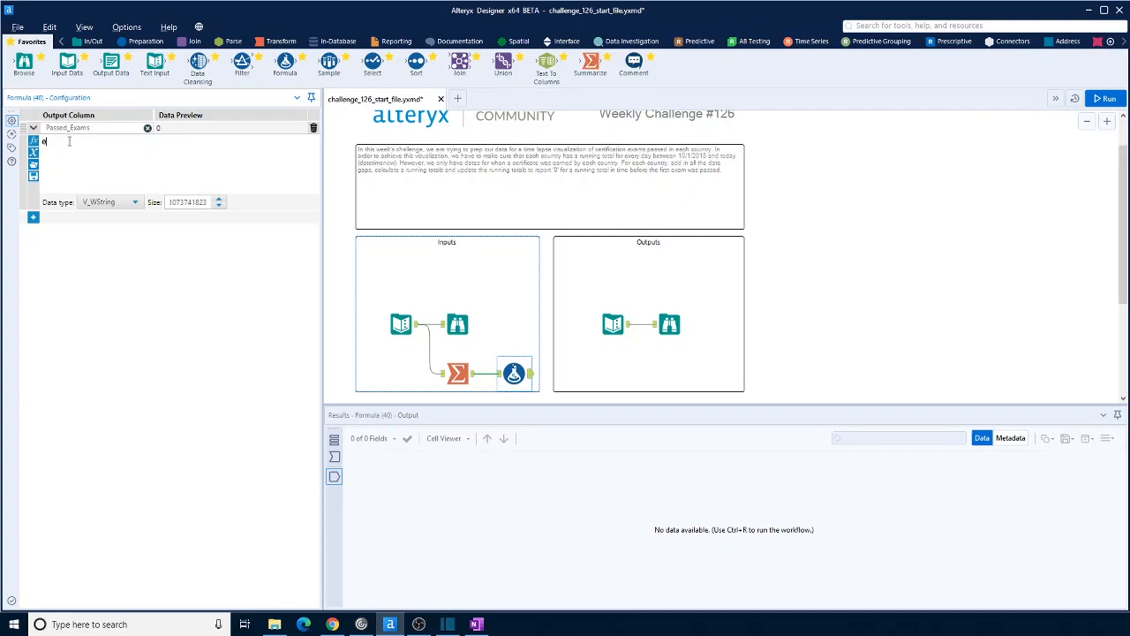
{"action": "left_click", "coordinate": [135, 202]}
{"action": "left_click", "coordinate": [104, 275]}
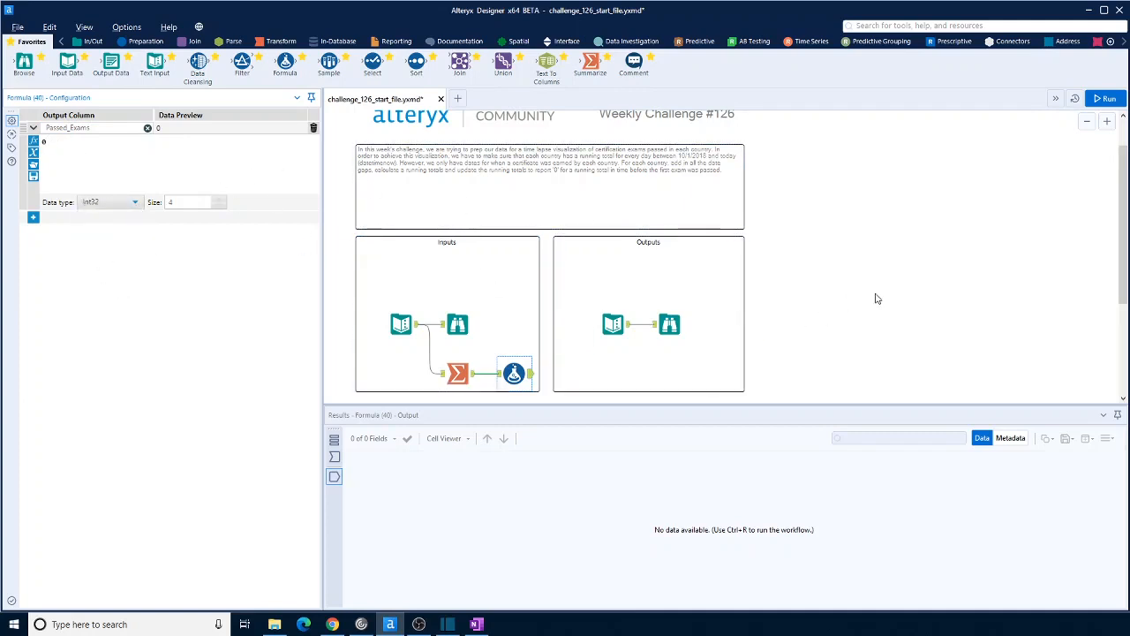
Connect a Generate Rows tool to the output of the Formula tool
{"action": "scroll", "coordinate": [873, 295], "scroll_direction": "down", "scroll_amount": 1}
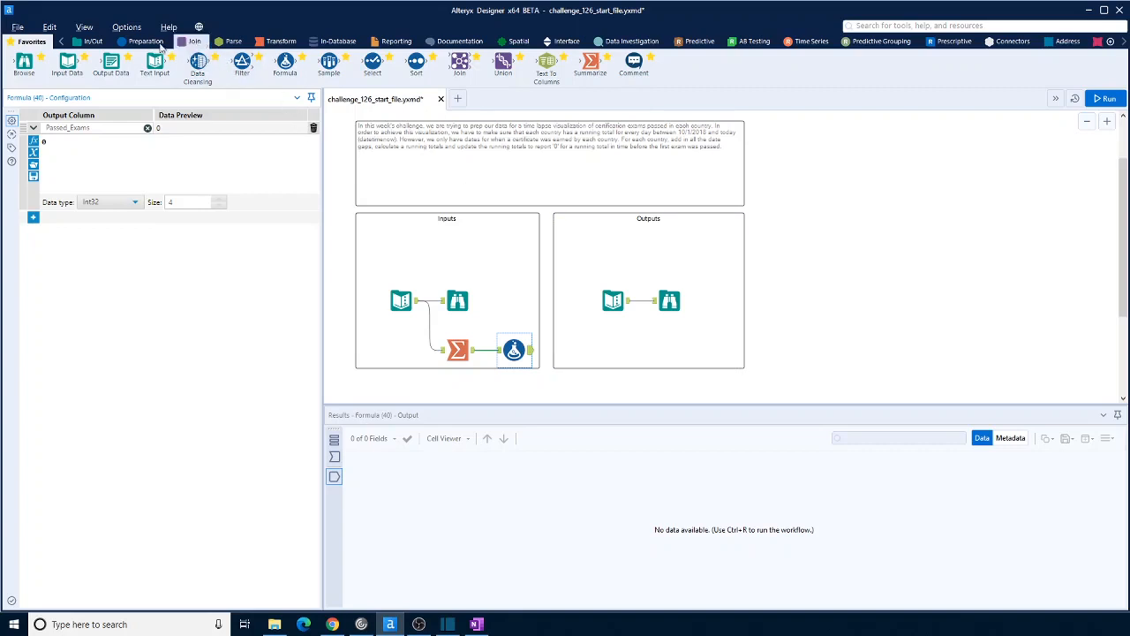
{"action": "left_click", "coordinate": [141, 41]}
{"action": "left_click_drag", "start_coordinate": [242, 66], "coordinate": [592, 349]}
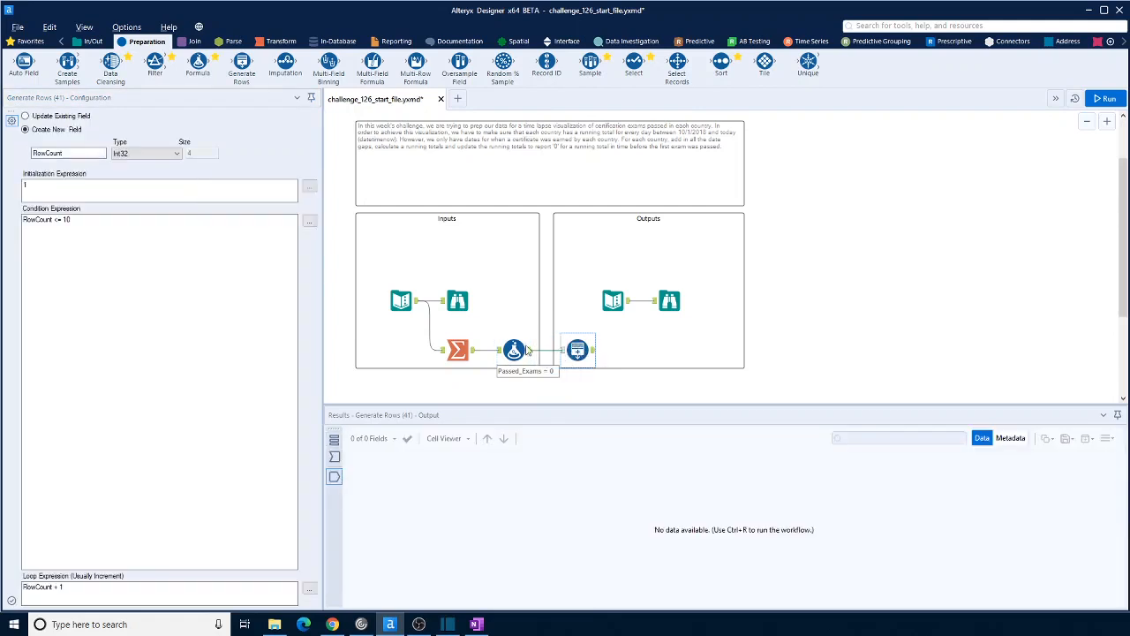
{"action": "left_click", "coordinate": [63, 153]}
Check the input data's field names and rename the Formula tool's output column as passed_exams
{"action": "left_click", "coordinate": [401, 301]}
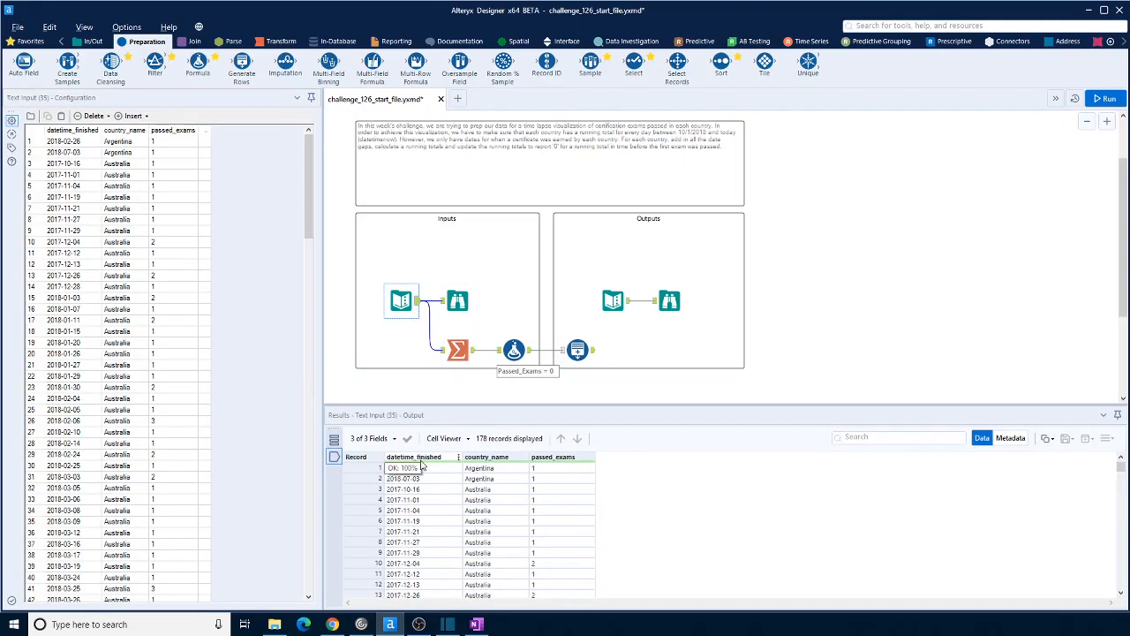
{"action": "left_click", "coordinate": [513, 350]}
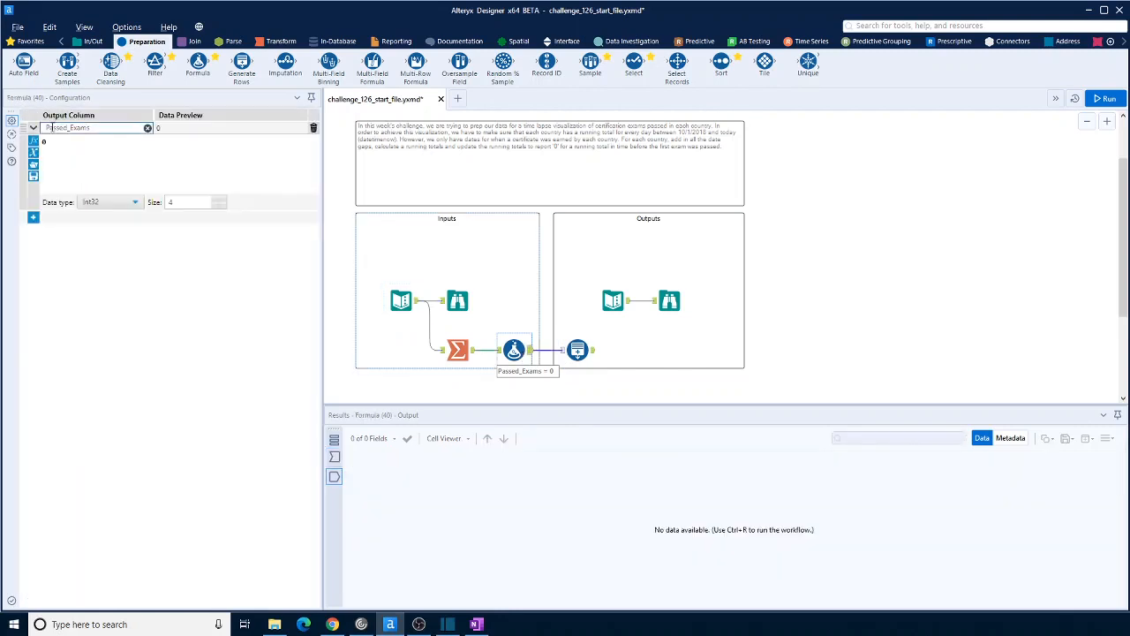
{"action": "left_click", "coordinate": [53, 128]}
{"action": "key", "text": "Left"}
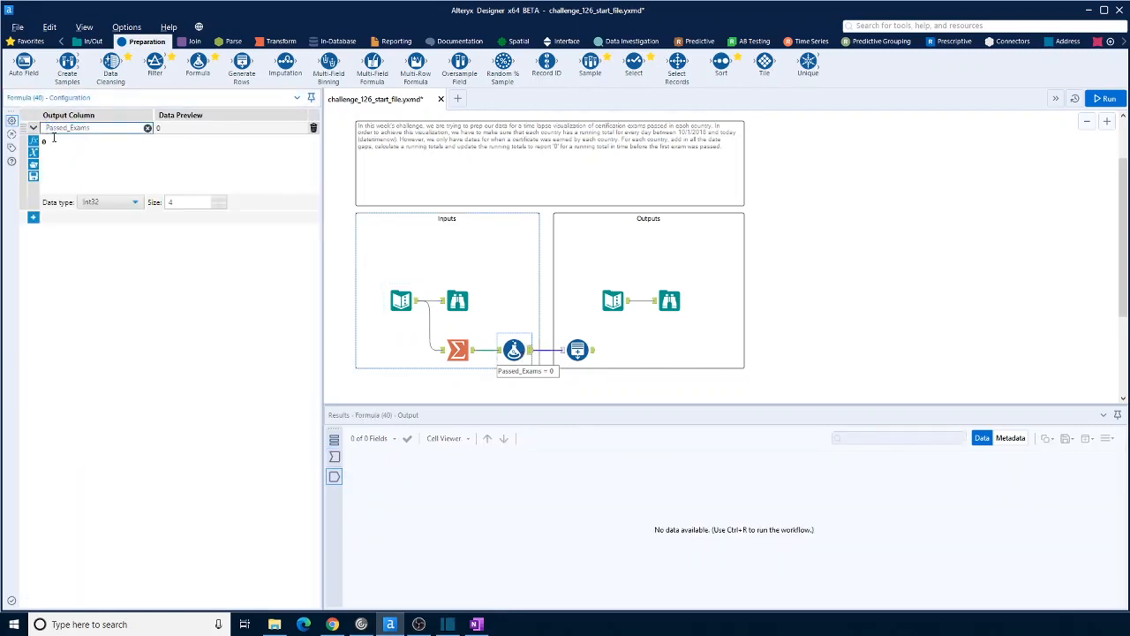
{"action": "double_click", "coordinate": [72, 129]}
{"action": "left_click", "coordinate": [73, 131]}
Name the Generate Rows tool's new field datetime_finished, matching the input data, and set its type to Date
{"action": "left_click", "coordinate": [578, 350]}
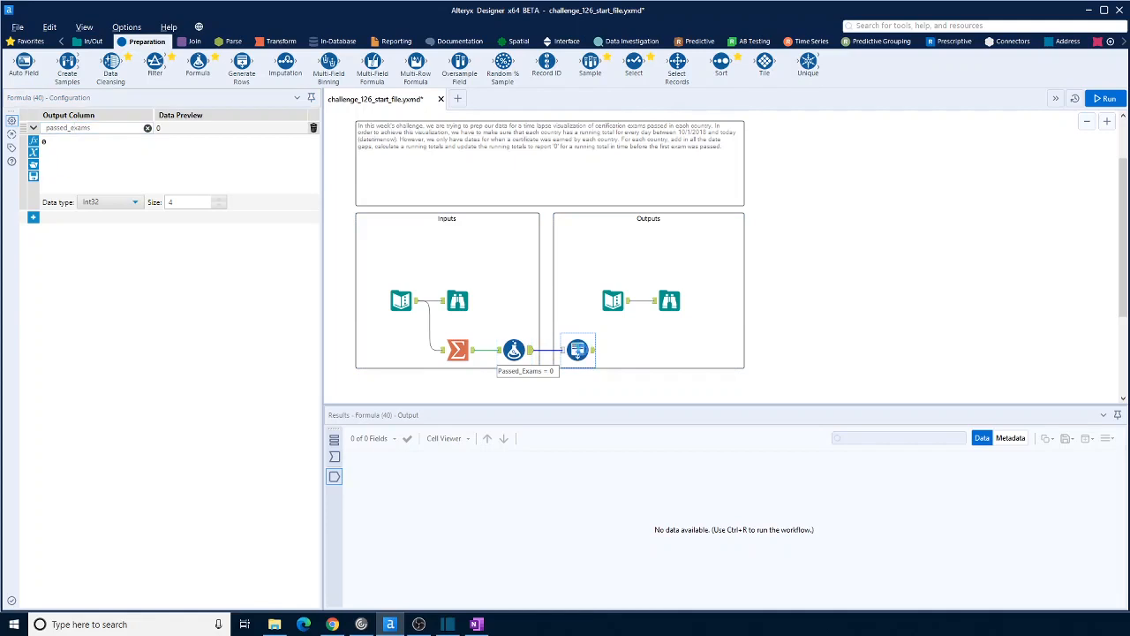
{"action": "left_click", "coordinate": [403, 301]}
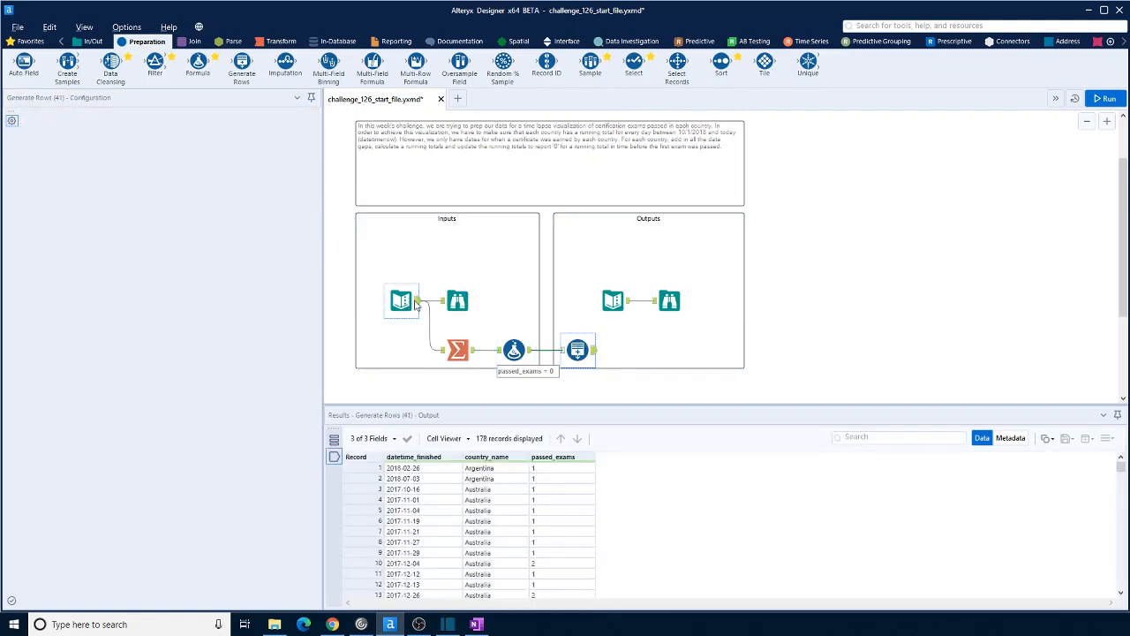
{"action": "left_click", "coordinate": [577, 349]}
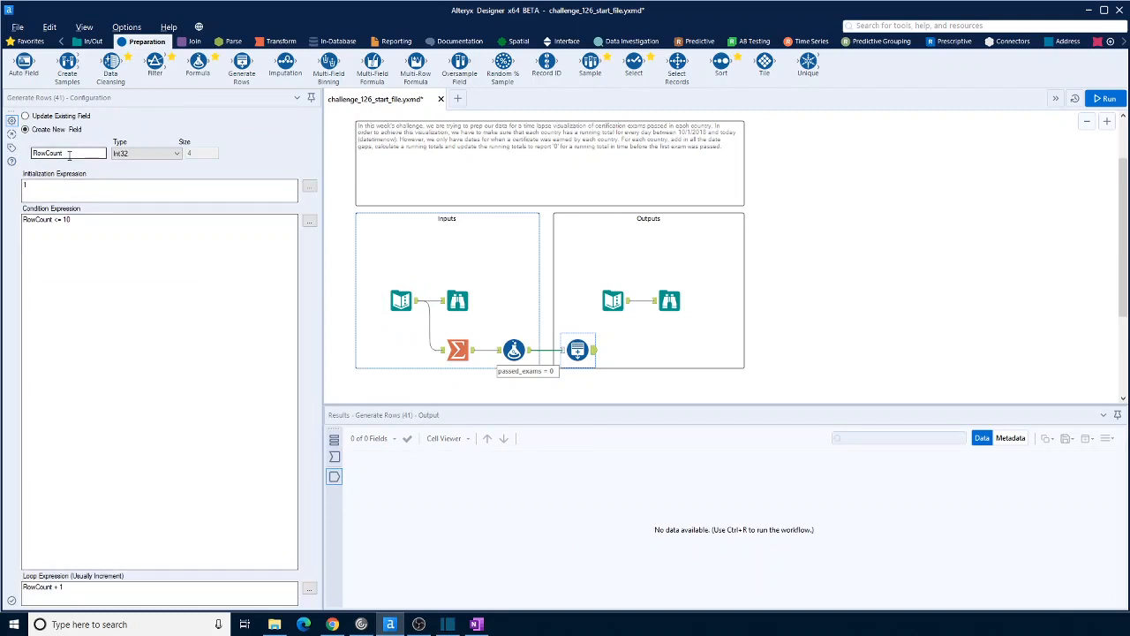
{"action": "left_click", "coordinate": [73, 153]}
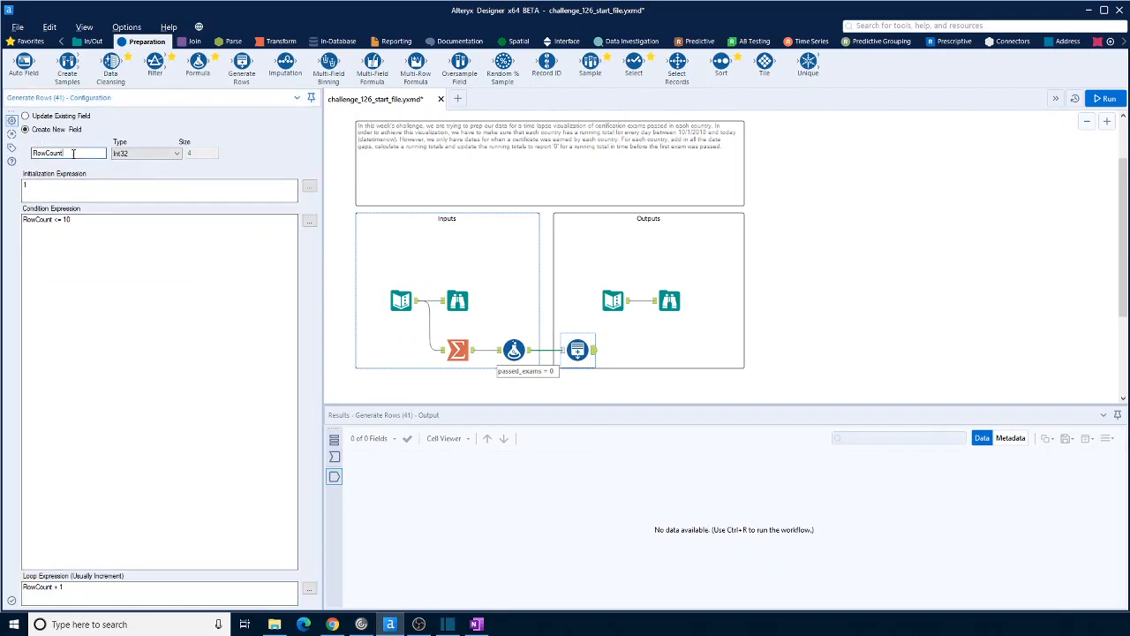
{"action": "double_click", "coordinate": [74, 153]}
{"action": "type", "text": "datetime_finished"}
{"action": "left_click", "coordinate": [170, 155]}
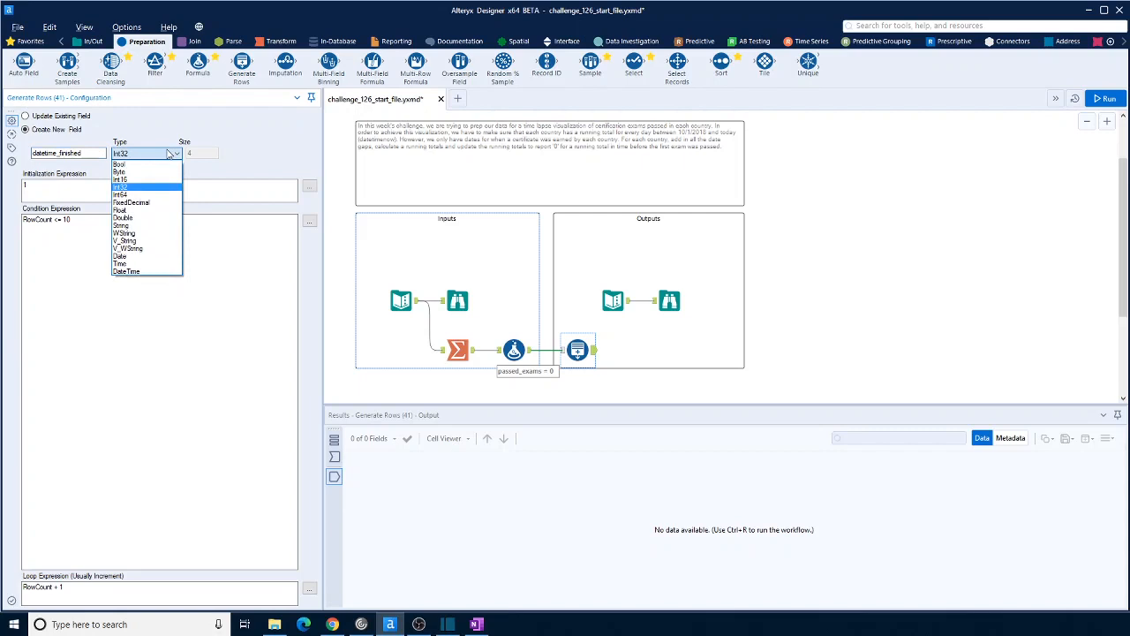
{"action": "left_click", "coordinate": [131, 256]}
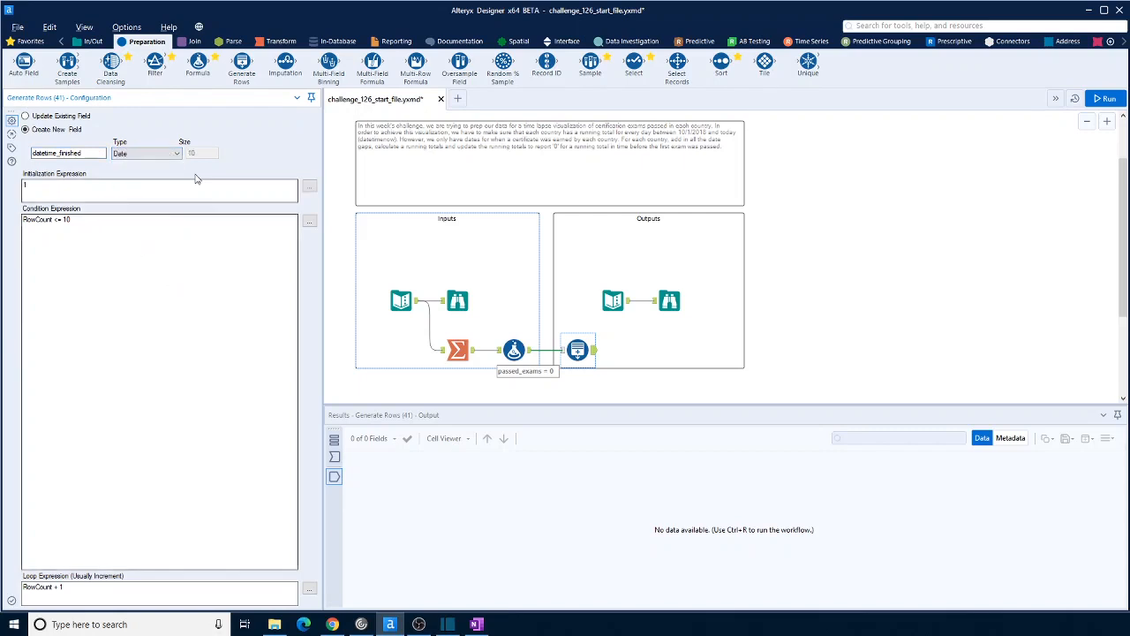
Set the Generate Rows tool's initialization expression to '2017-10-01'
{"action": "left_click_drag", "start_coordinate": [59, 189], "coordinate": [1, 184]}
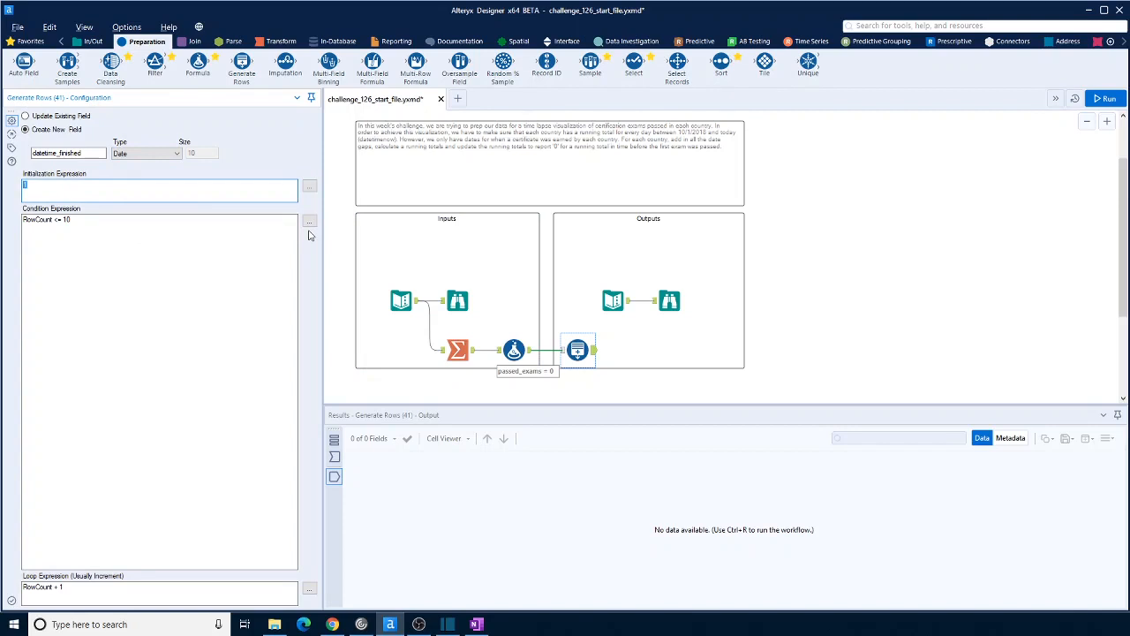
{"action": "type", "text": "2017-10-01'"}
{"action": "left_click", "coordinate": [88, 226]}
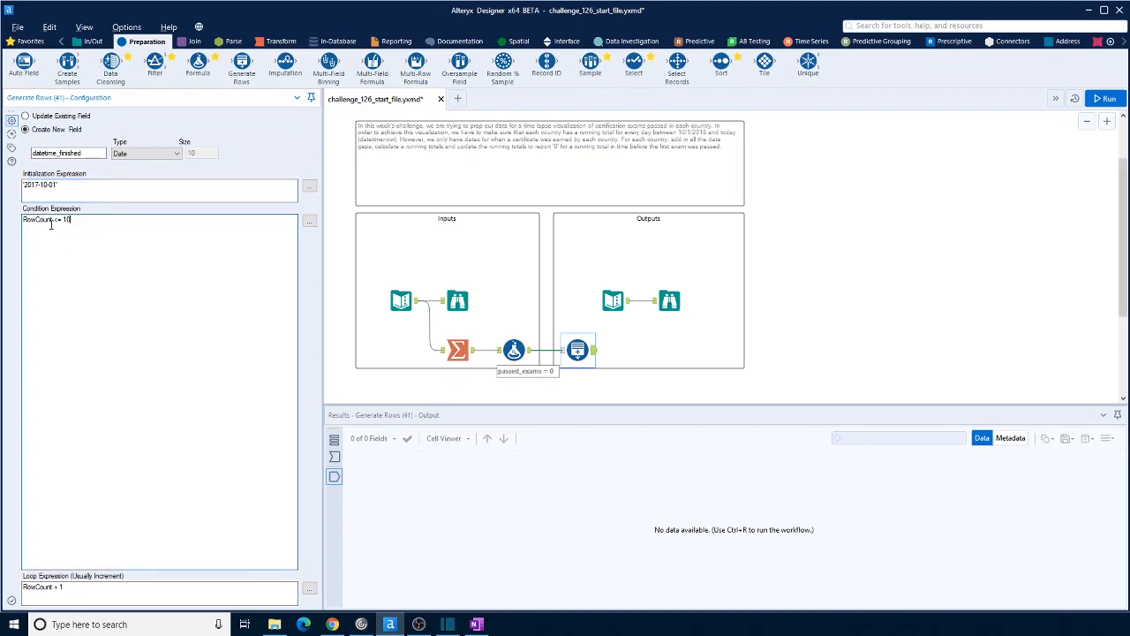
Set the condition expression to [datetime_finished] <= DateTimeNow() in the expression editor
{"action": "double_click", "coordinate": [53, 221]}
{"action": "left_click", "coordinate": [309, 221]}
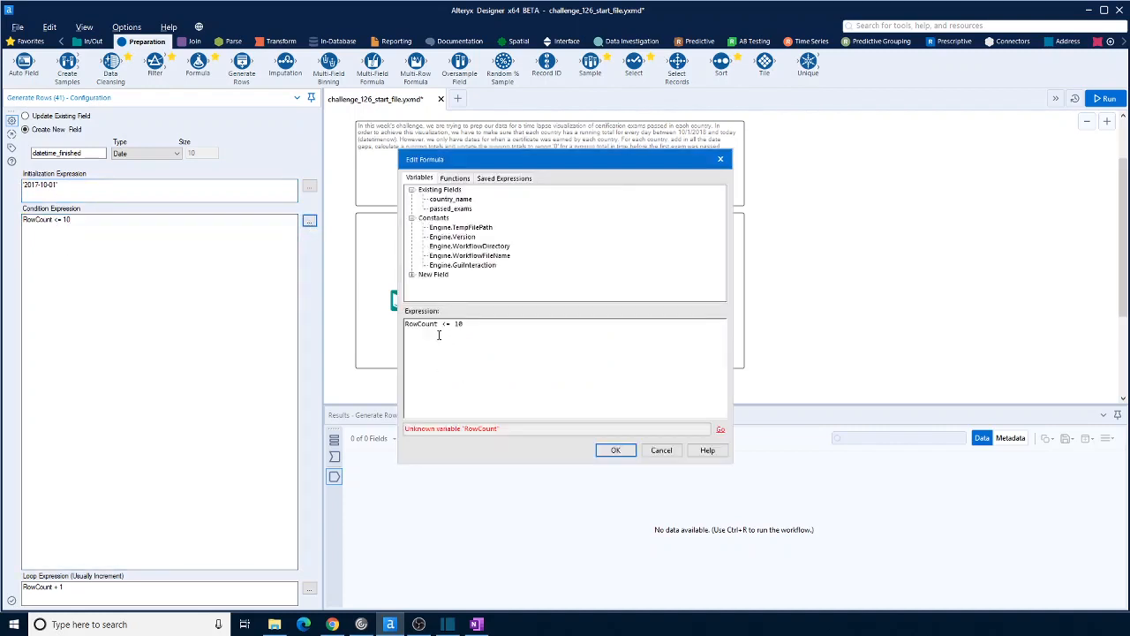
{"action": "double_click", "coordinate": [433, 324]}
{"action": "left_click", "coordinate": [411, 275]}
{"action": "double_click", "coordinate": [448, 284]}
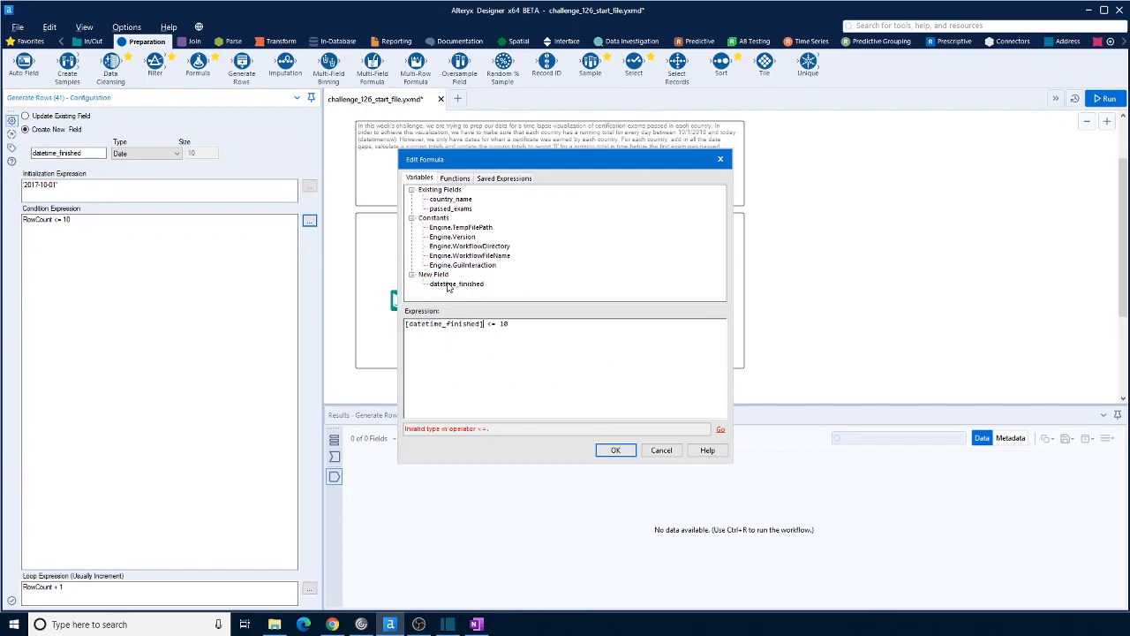
{"action": "double_click", "coordinate": [504, 325]}
{"action": "left_click", "coordinate": [455, 179]}
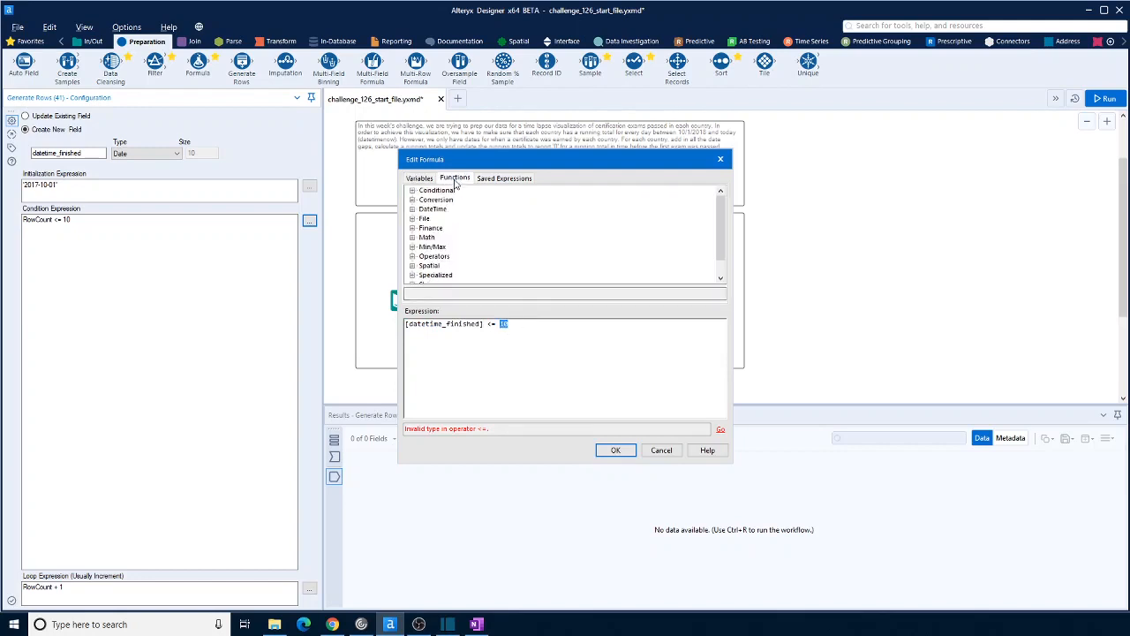
{"action": "left_click", "coordinate": [413, 210]}
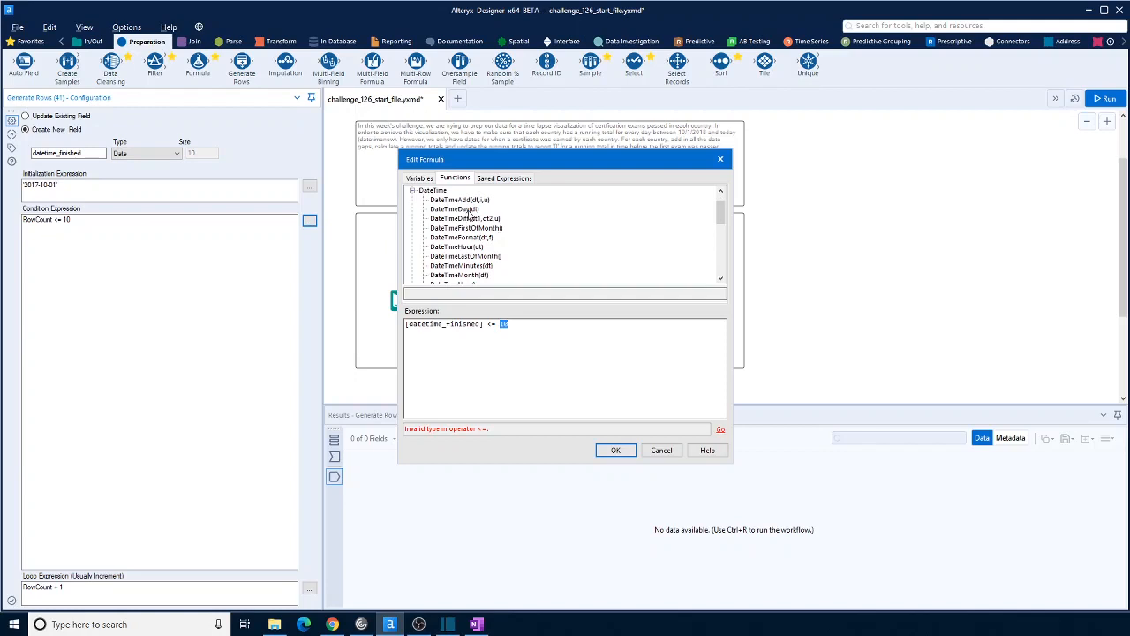
{"action": "scroll", "coordinate": [465, 245], "scroll_direction": "down", "scroll_amount": 1}
{"action": "double_click", "coordinate": [452, 256]}
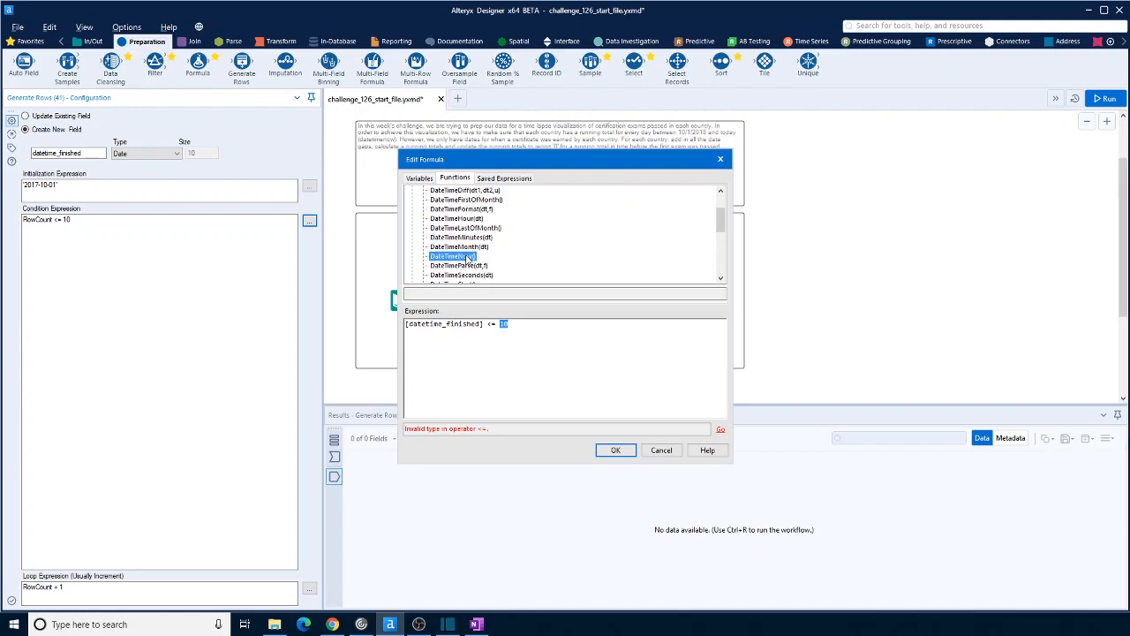
{"action": "left_click", "coordinate": [617, 450]}
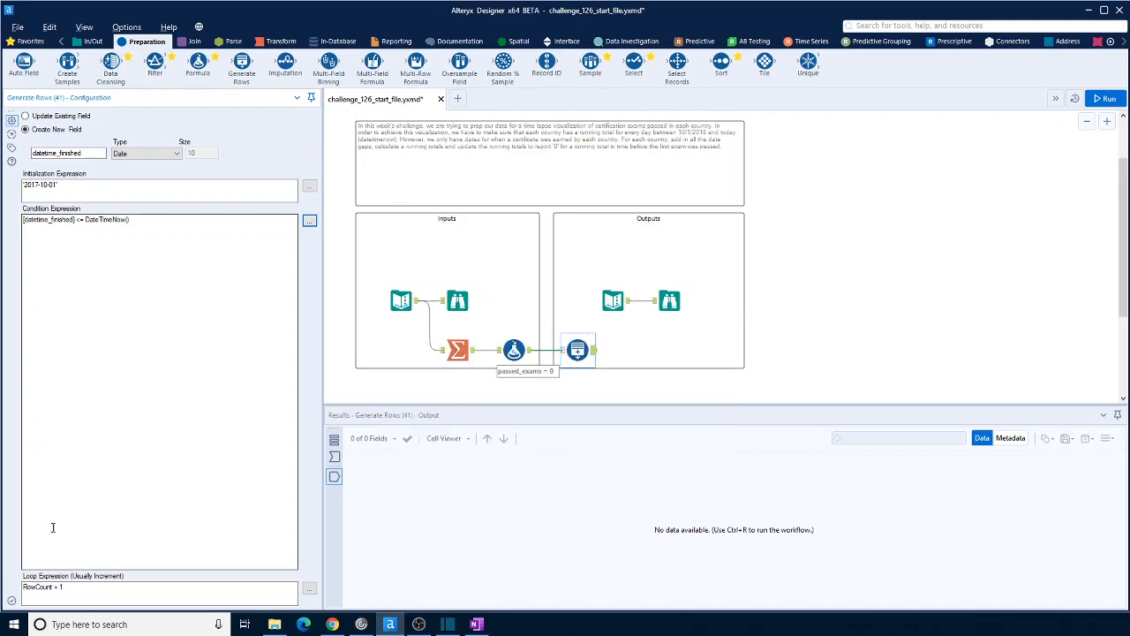
Replace the default loop expression RowCount + 1 with the DateTimeAdd function in the expression editor
{"action": "left_click", "coordinate": [53, 587]}
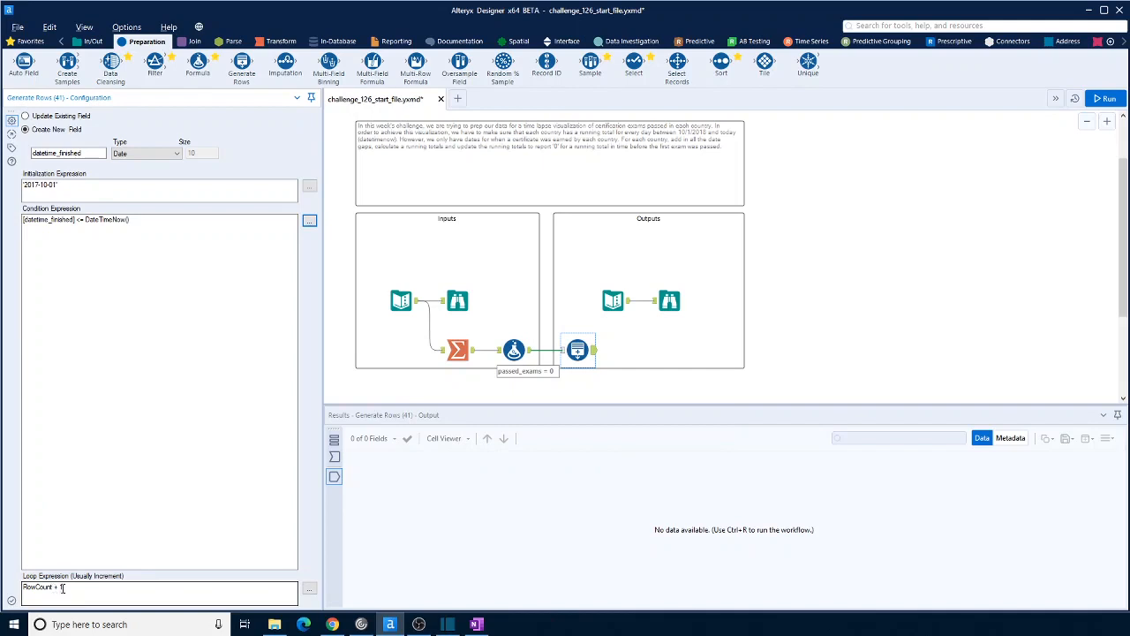
{"action": "left_click_drag", "start_coordinate": [70, 590], "coordinate": [19, 581]}
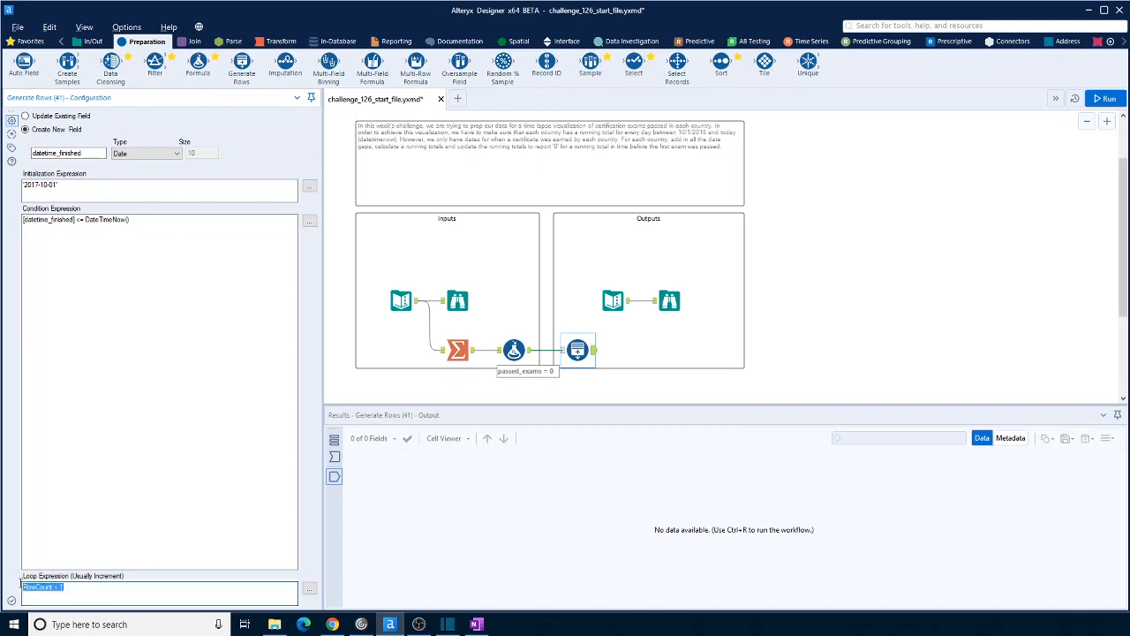
{"action": "left_click", "coordinate": [309, 588]}
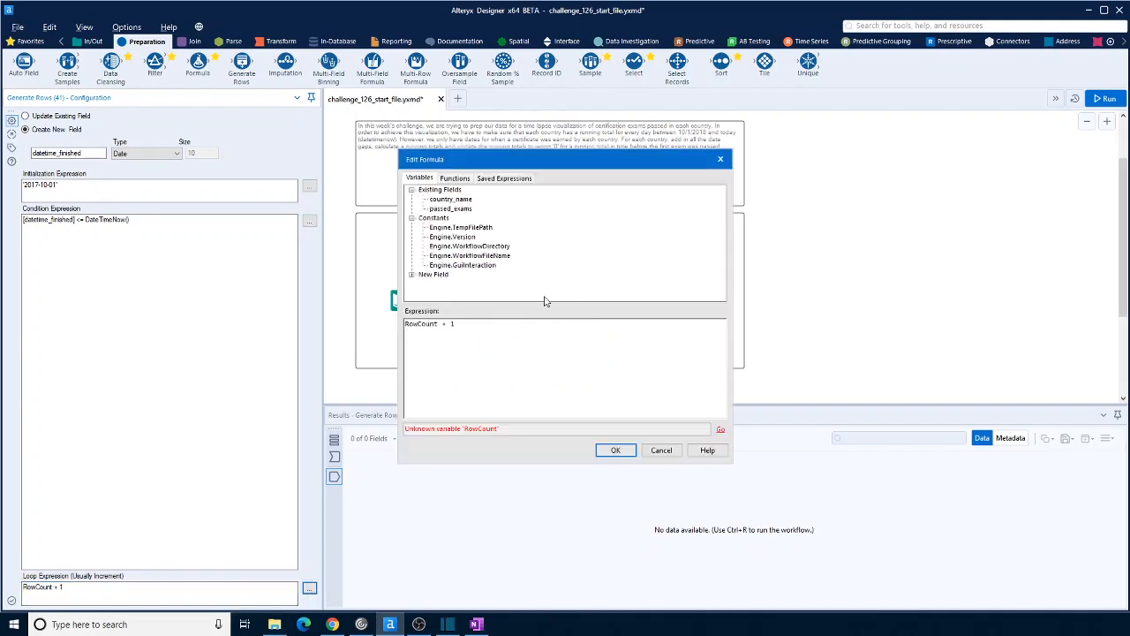
{"action": "left_click_drag", "start_coordinate": [468, 323], "coordinate": [394, 326]}
{"action": "left_click", "coordinate": [459, 179]}
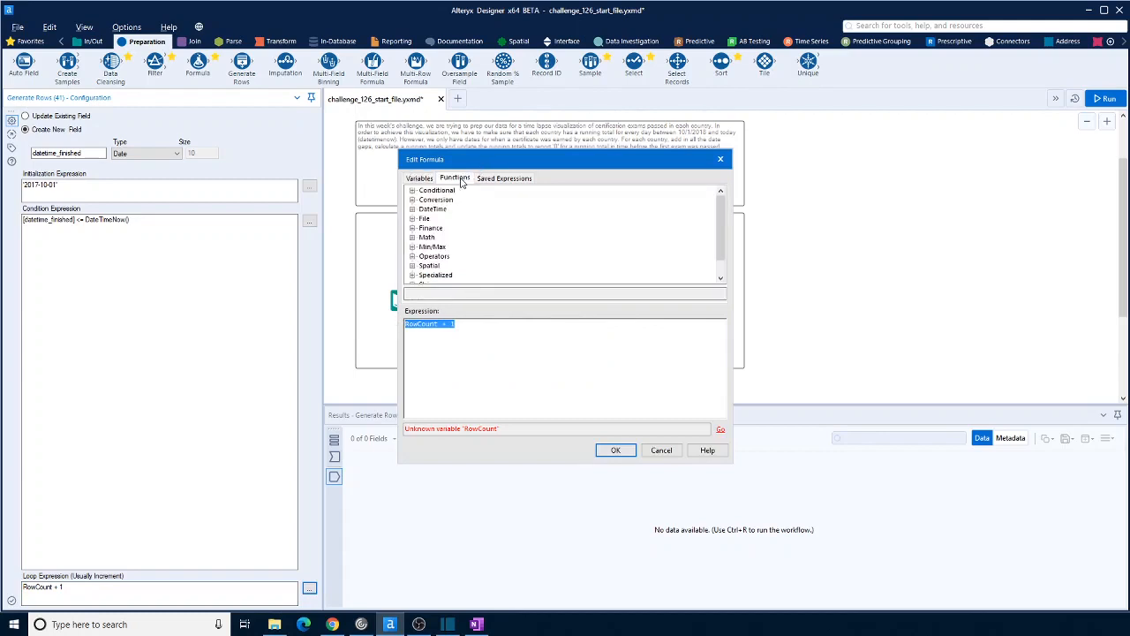
{"action": "left_click", "coordinate": [412, 210]}
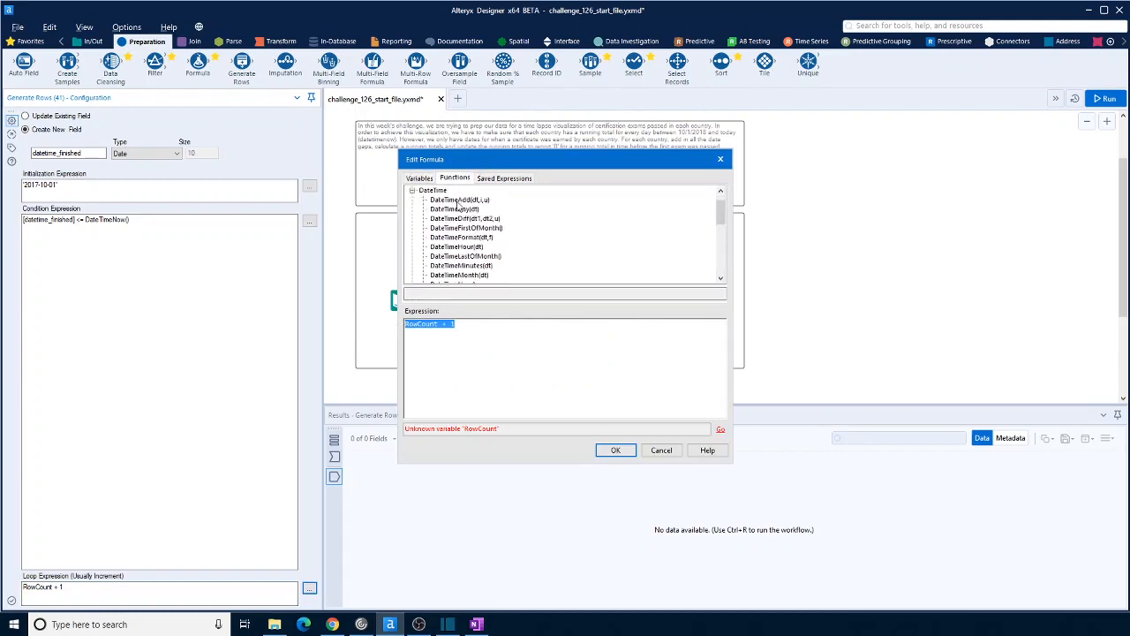
{"action": "double_click", "coordinate": [460, 200]}
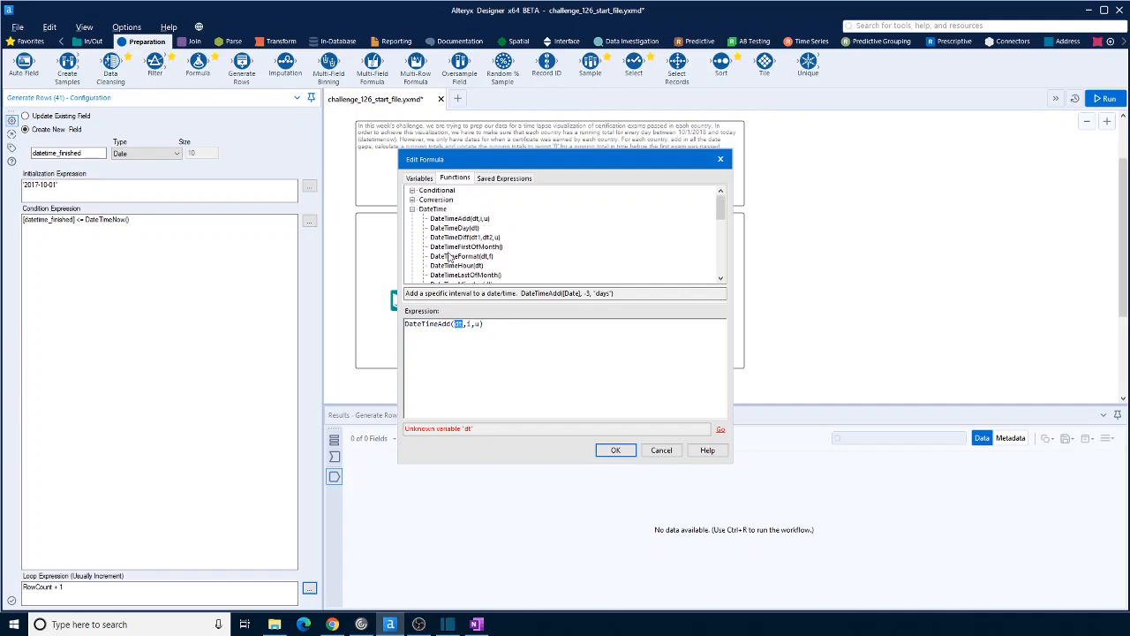
Fill in the DateTimeAdd arguments as [datetime_finished], 1 and 'day', and accept the loop expression
{"action": "left_click", "coordinate": [427, 179]}
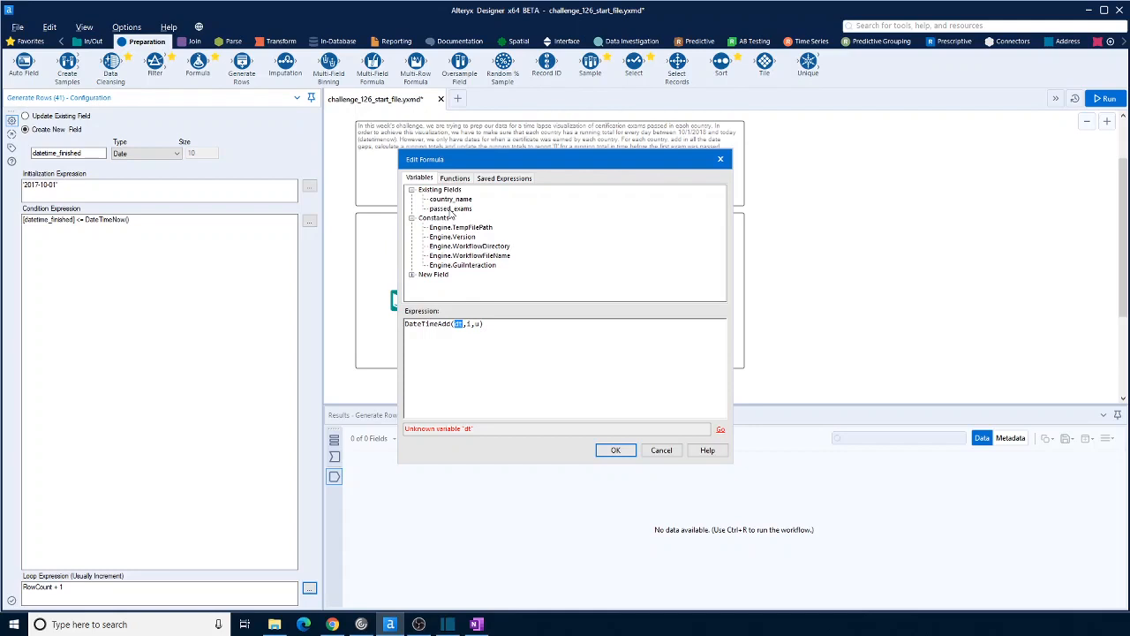
{"action": "left_click", "coordinate": [412, 275]}
{"action": "double_click", "coordinate": [456, 283]}
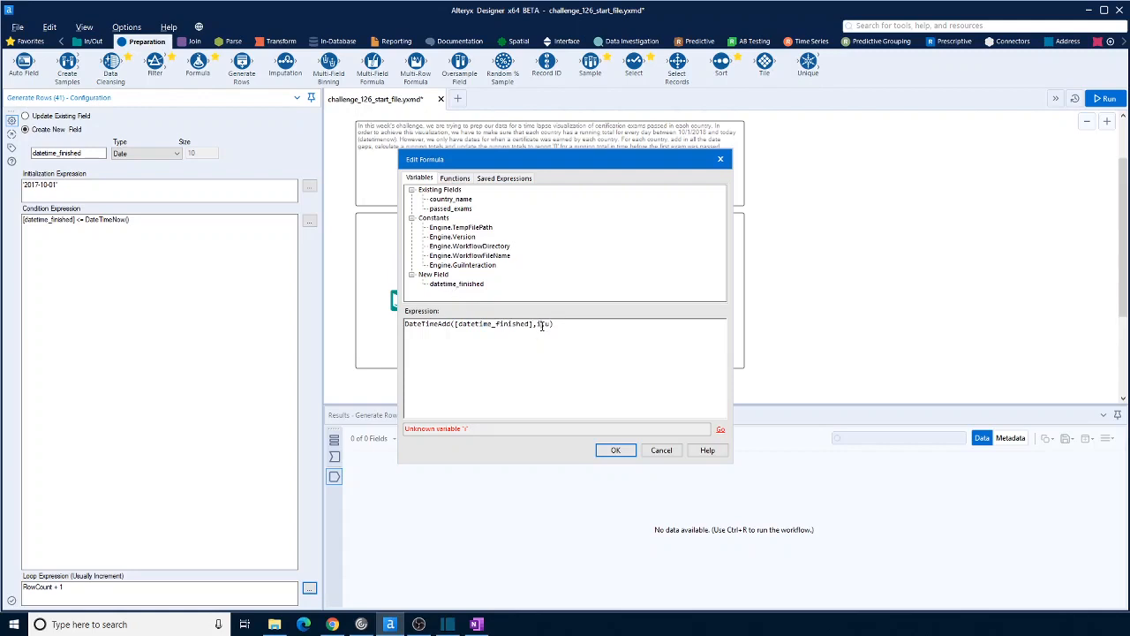
{"action": "type", "text": "1,'day'"}
{"action": "left_click", "coordinate": [619, 451]}
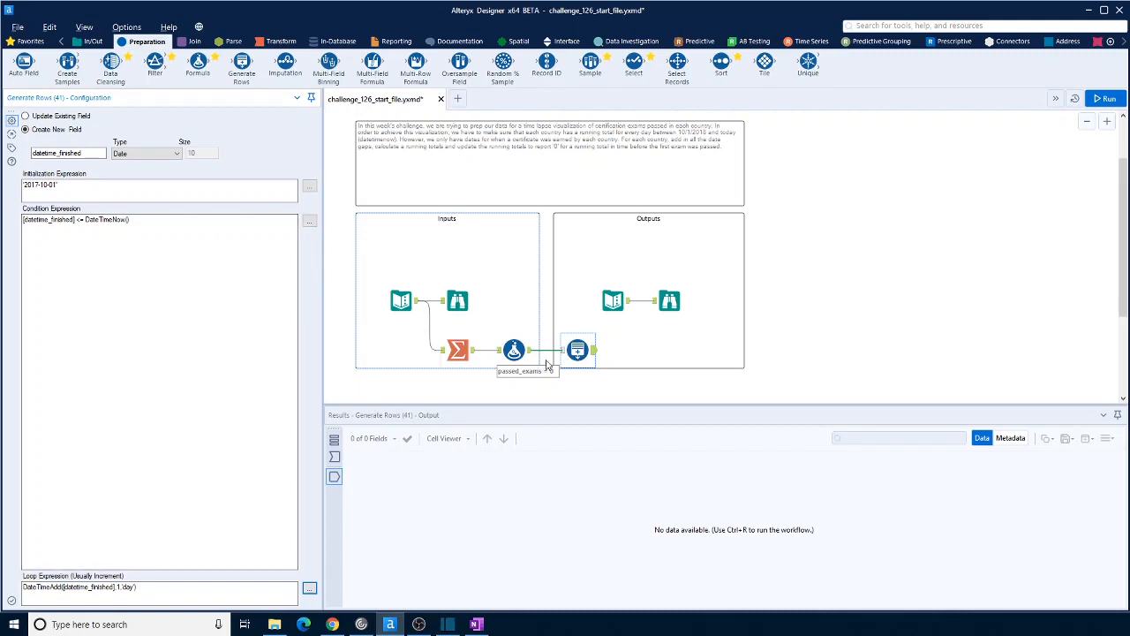
Run the workflow, and detach the Generate Rows tool from the Formula tool, placing it below the Summarize tool
{"action": "key", "text": "ctrl+r"}
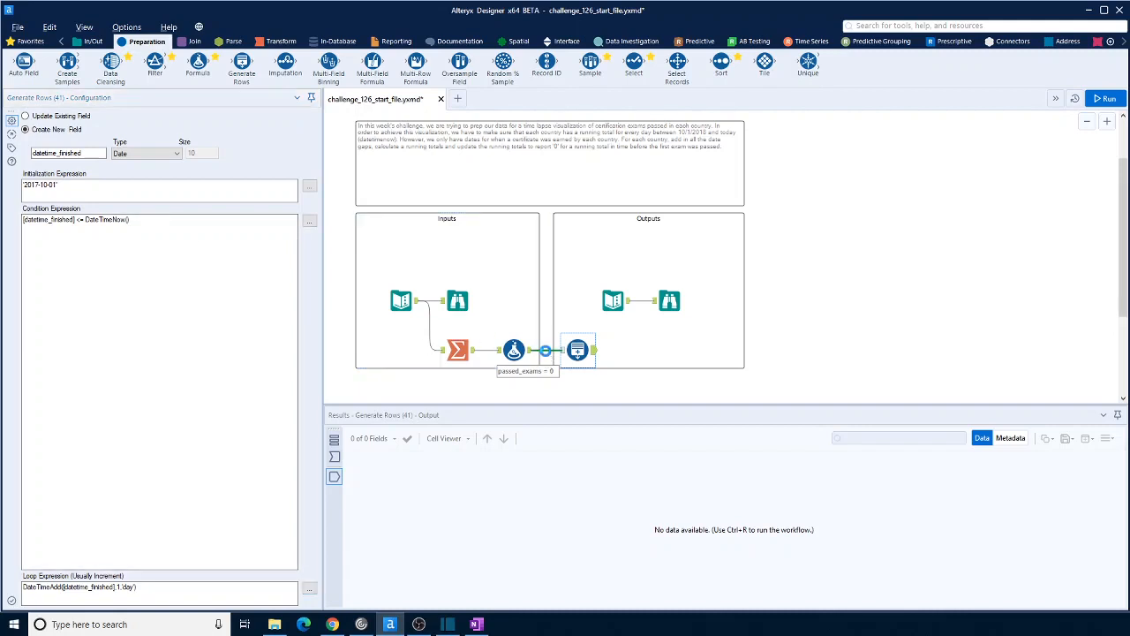
{"action": "left_click", "coordinate": [551, 371]}
{"action": "key", "text": "Delete"}
{"action": "left_click_drag", "start_coordinate": [577, 349], "coordinate": [458, 385]}
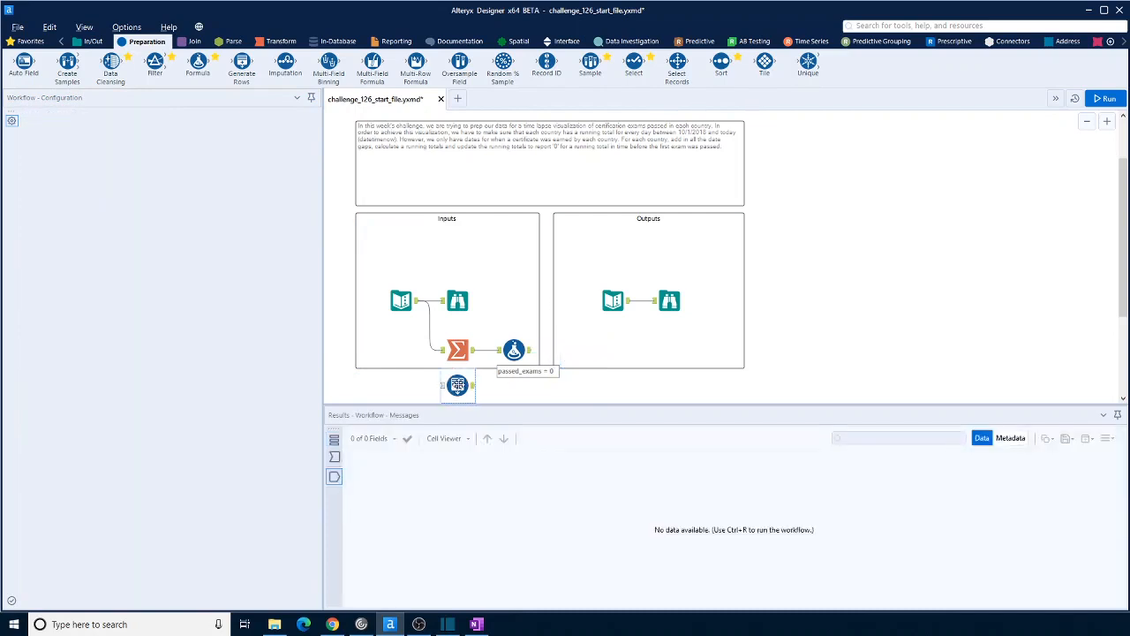
Run the workflow and check the first and last dates produced by the Generate Rows tool
{"action": "left_click", "coordinate": [1120, 106]}
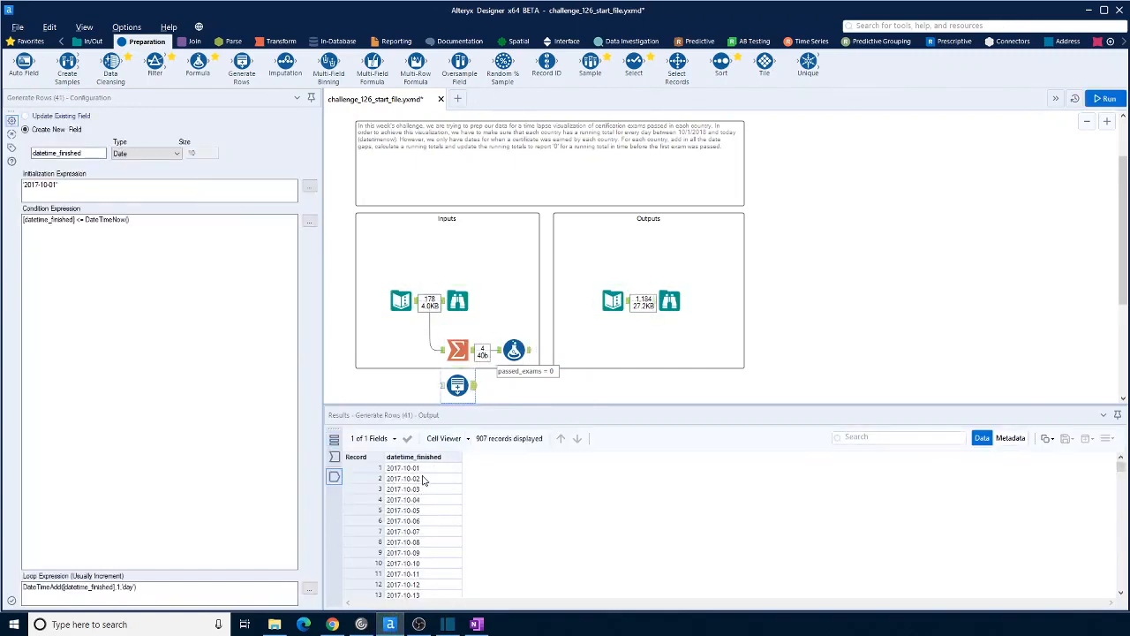
{"action": "left_click_drag", "start_coordinate": [1122, 475], "coordinate": [1121, 584]}
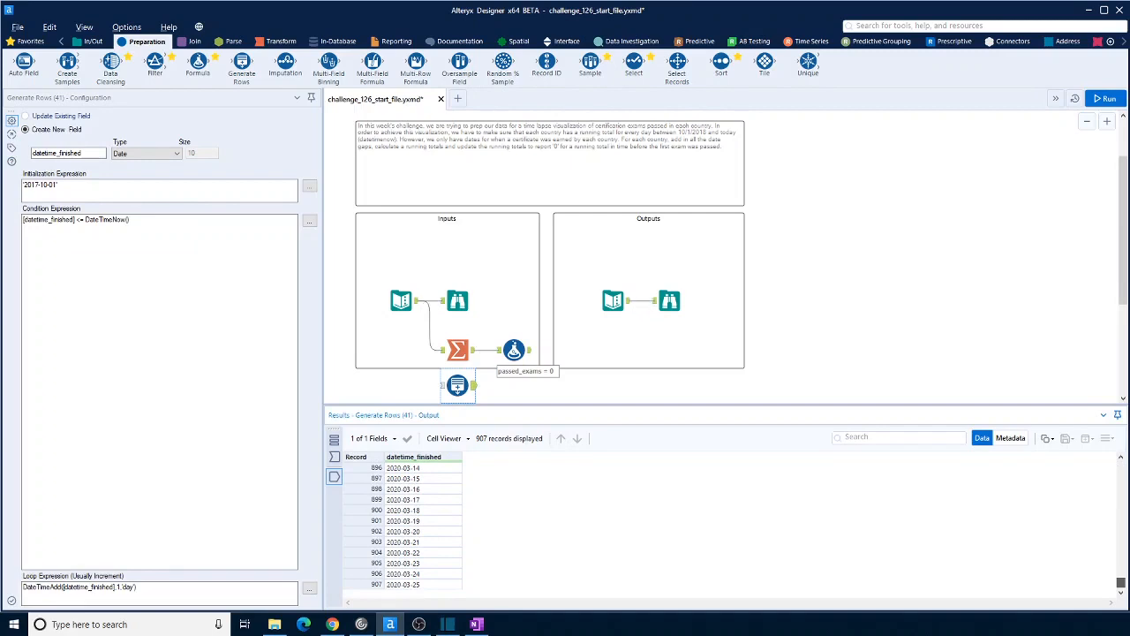
{"action": "left_click_drag", "start_coordinate": [1121, 583], "coordinate": [1121, 467]}
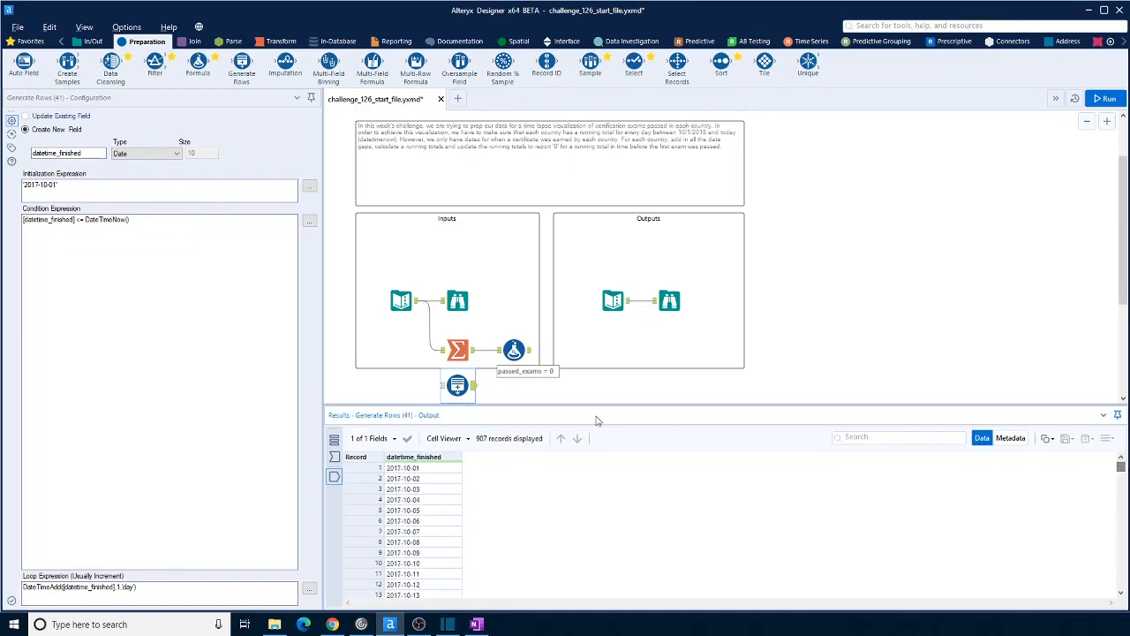
Add an Append Fields tool with the Formula output as target and the Generate Rows output as source
{"action": "left_click", "coordinate": [191, 41]}
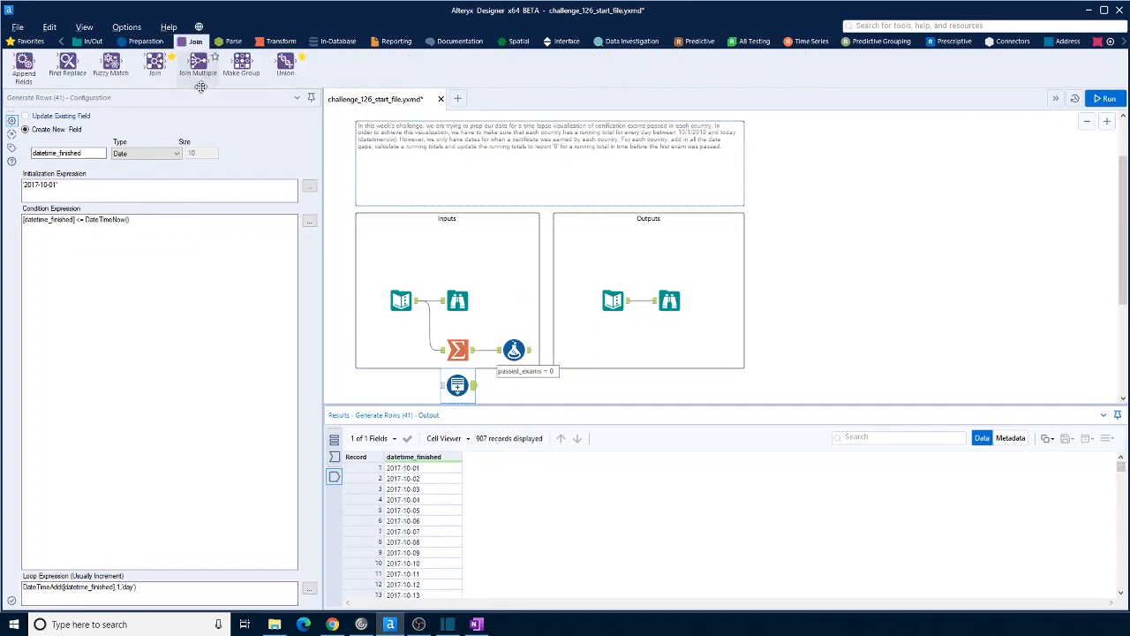
{"action": "left_click_drag", "start_coordinate": [24, 64], "coordinate": [556, 357]}
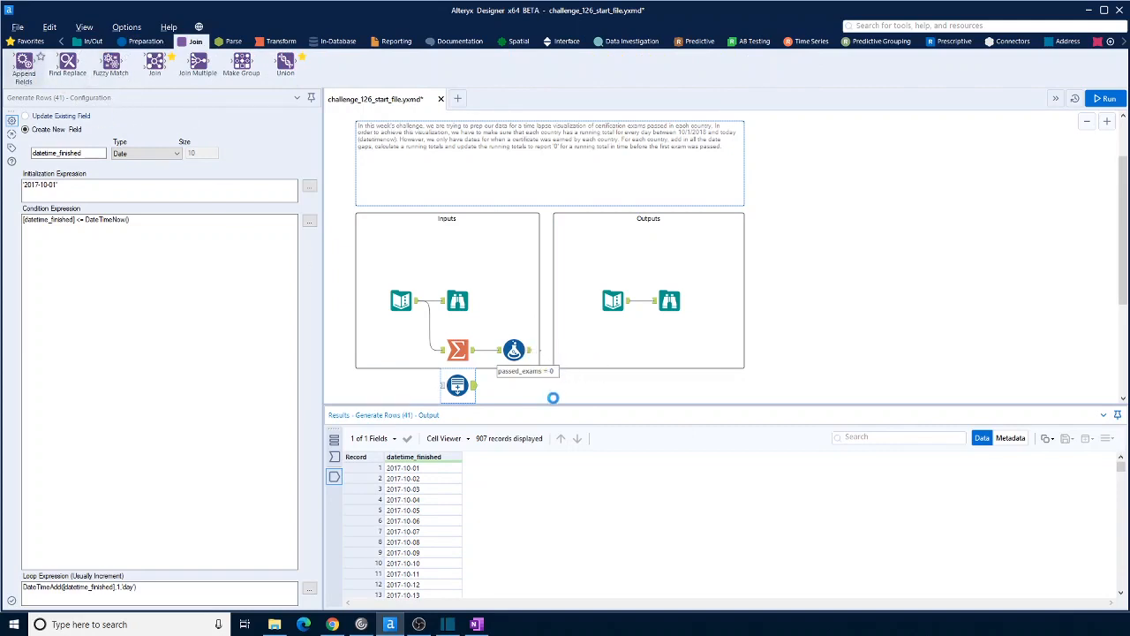
{"action": "left_click_drag", "start_coordinate": [474, 386], "coordinate": [548, 364]}
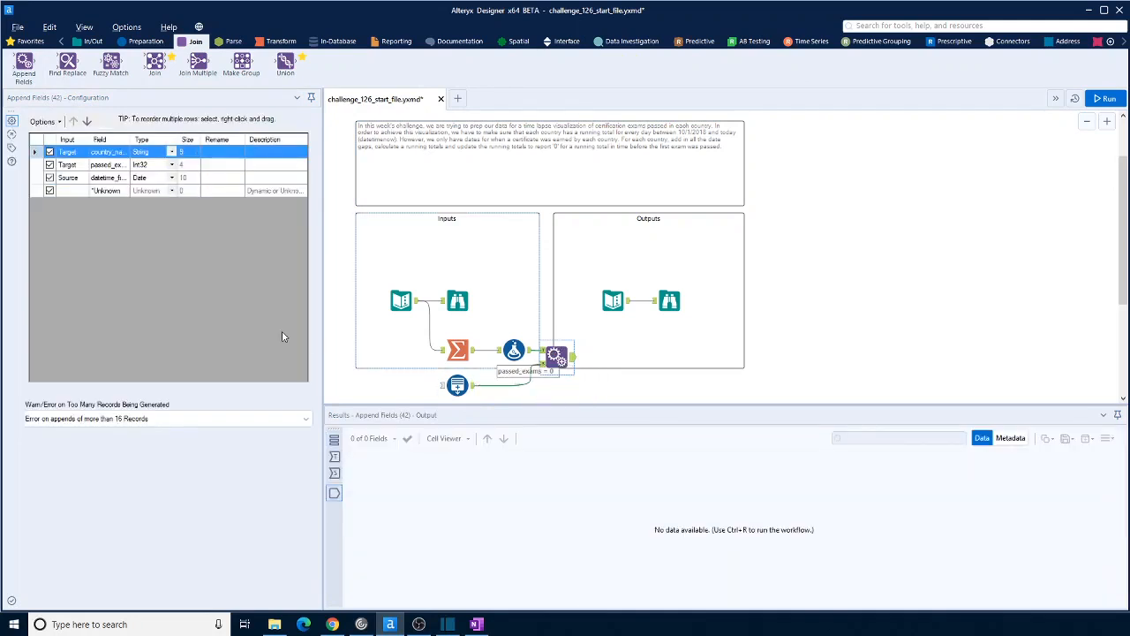
Set the Append Fields tool to Allow All Appends and move datetime_finished to the first field position
{"action": "left_click", "coordinate": [71, 420]}
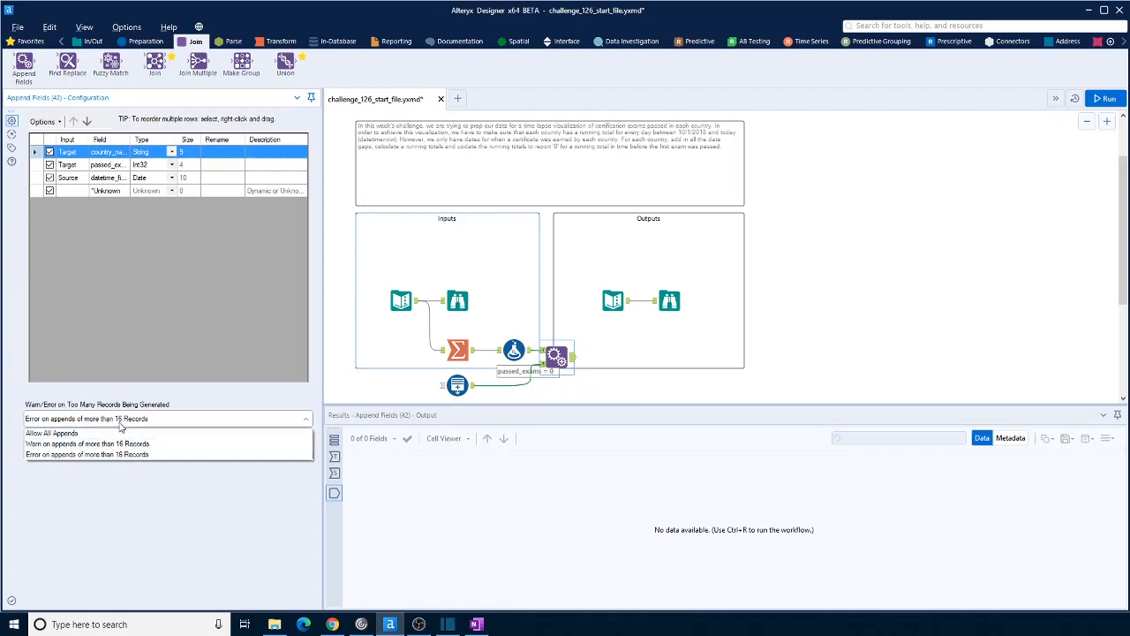
{"action": "left_click", "coordinate": [78, 433]}
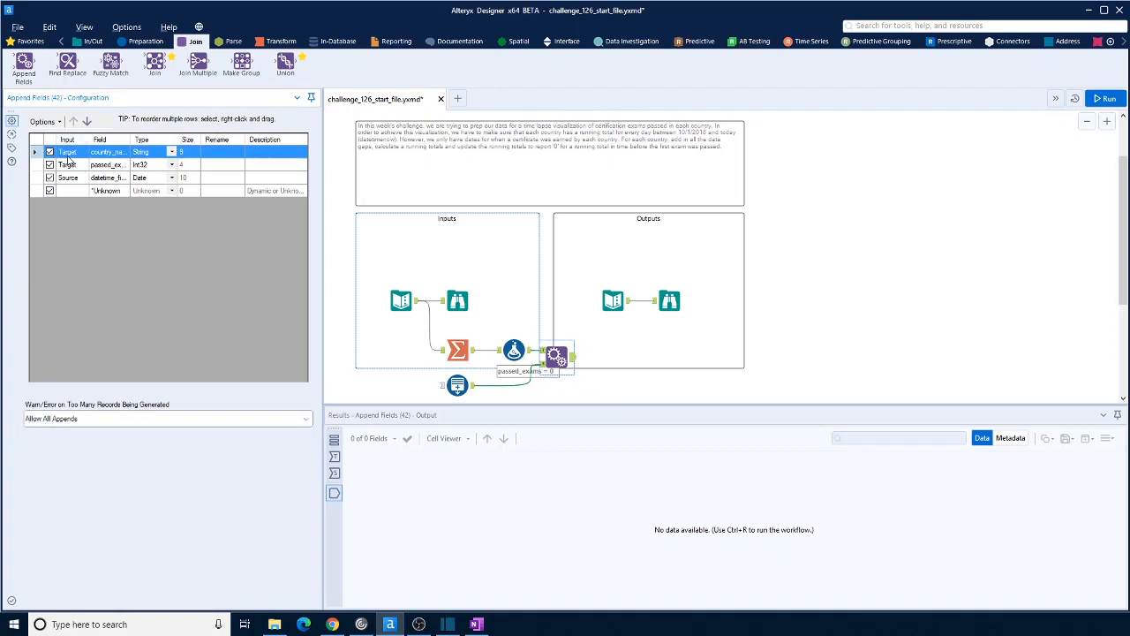
{"action": "left_click", "coordinate": [117, 178]}
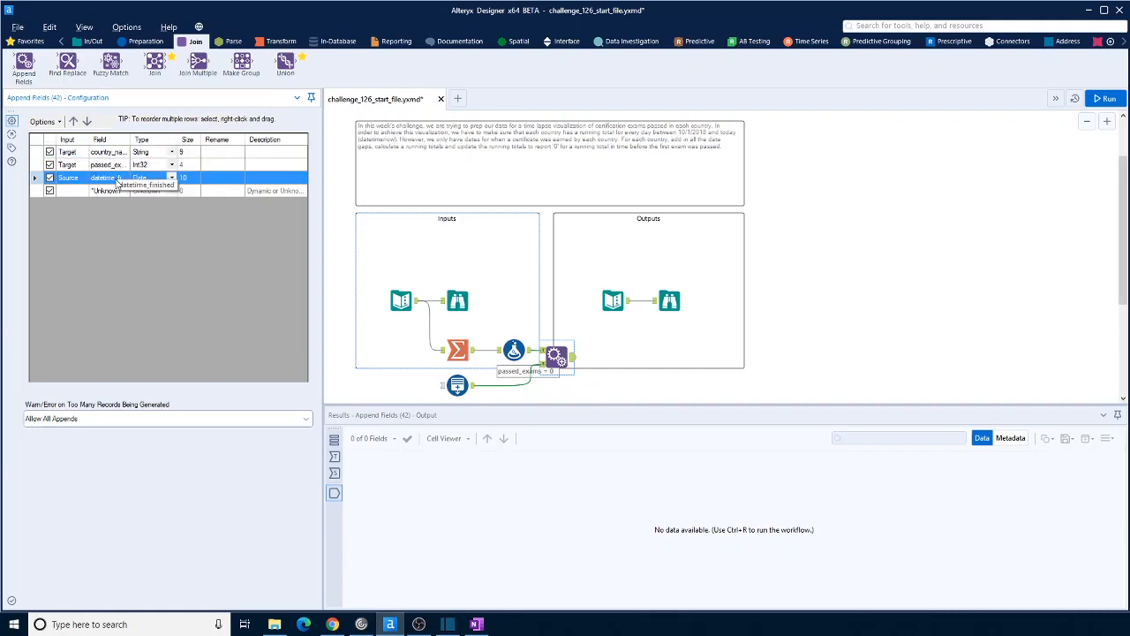
{"action": "left_click", "coordinate": [74, 122]}
{"action": "left_click", "coordinate": [74, 121]}
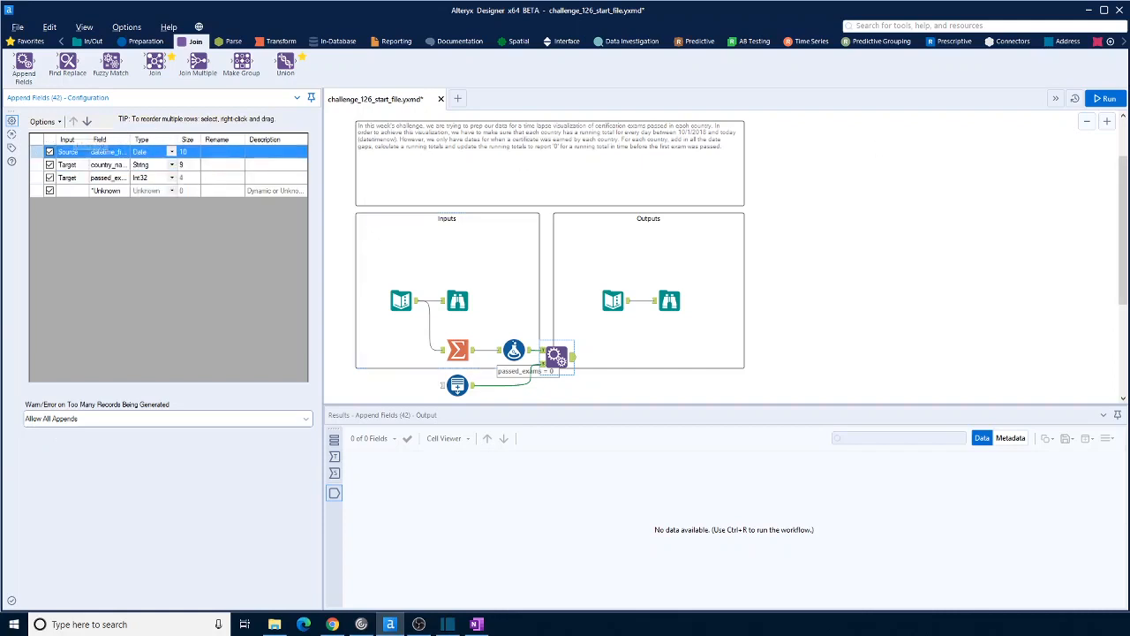
Run the workflow and compare the Append Fields output with the expected output data
{"action": "left_click", "coordinate": [1117, 98]}
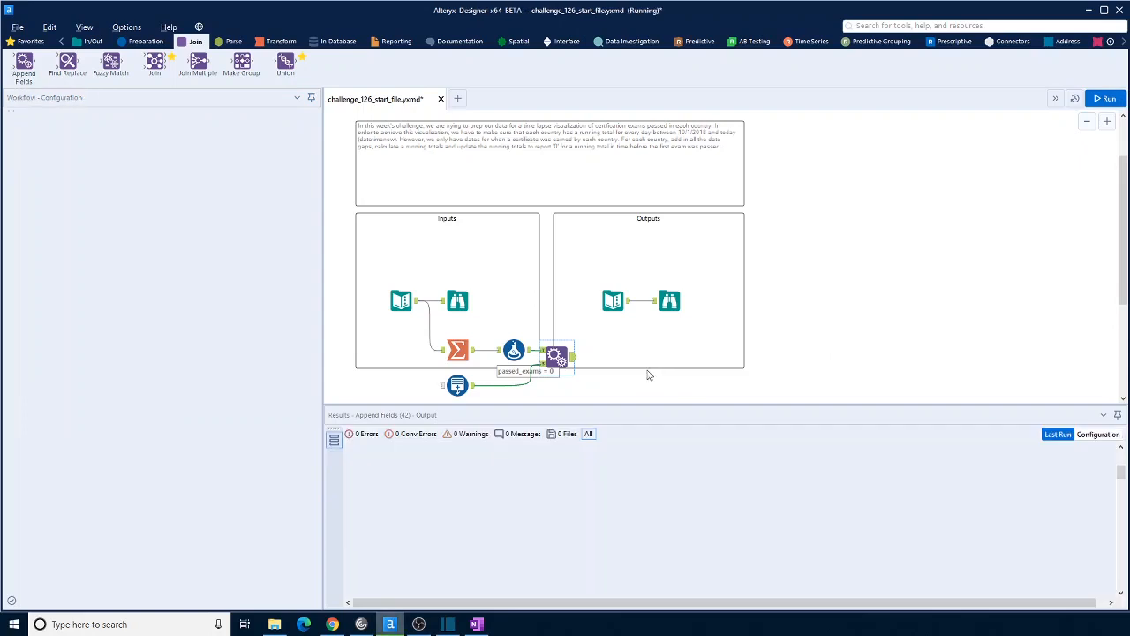
{"action": "left_click", "coordinate": [570, 356]}
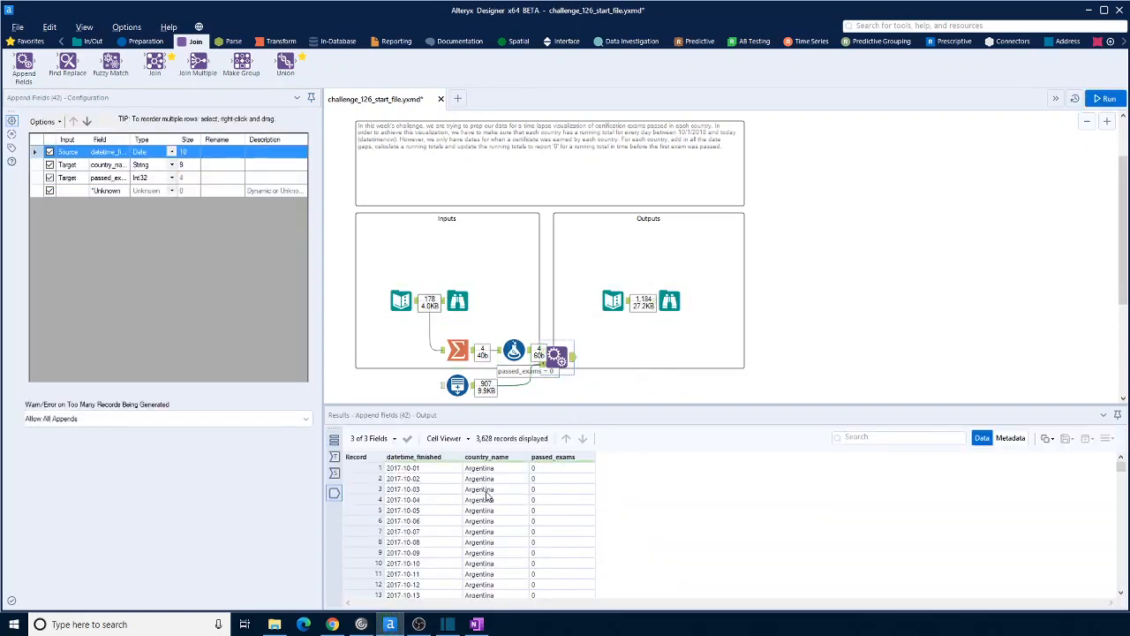
{"action": "left_click", "coordinate": [616, 302]}
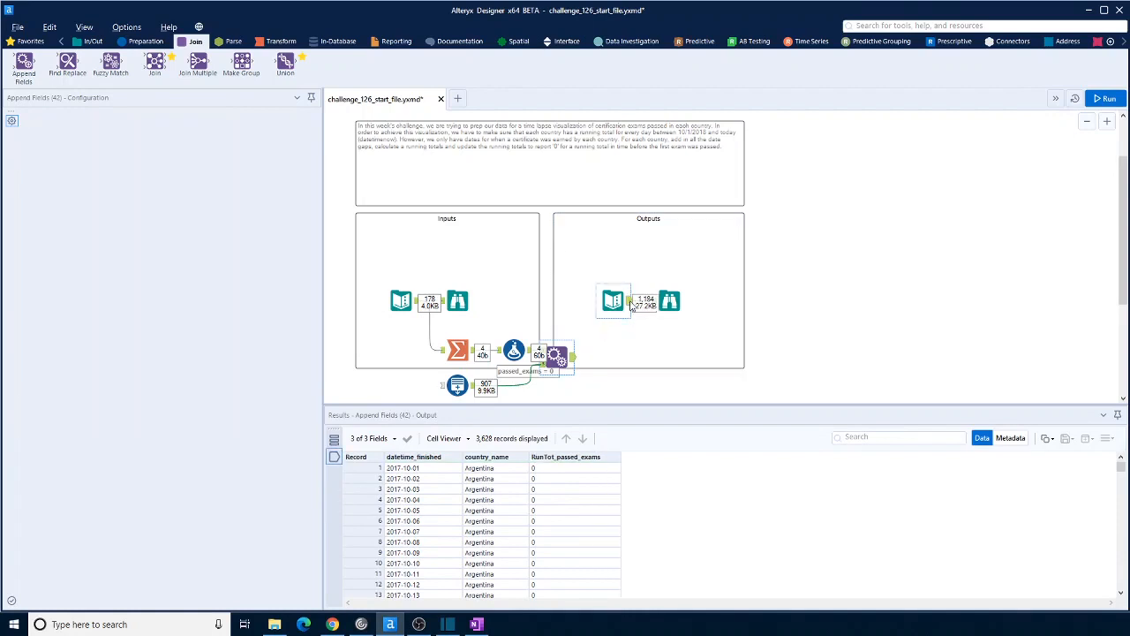
{"action": "left_click", "coordinate": [630, 302]}
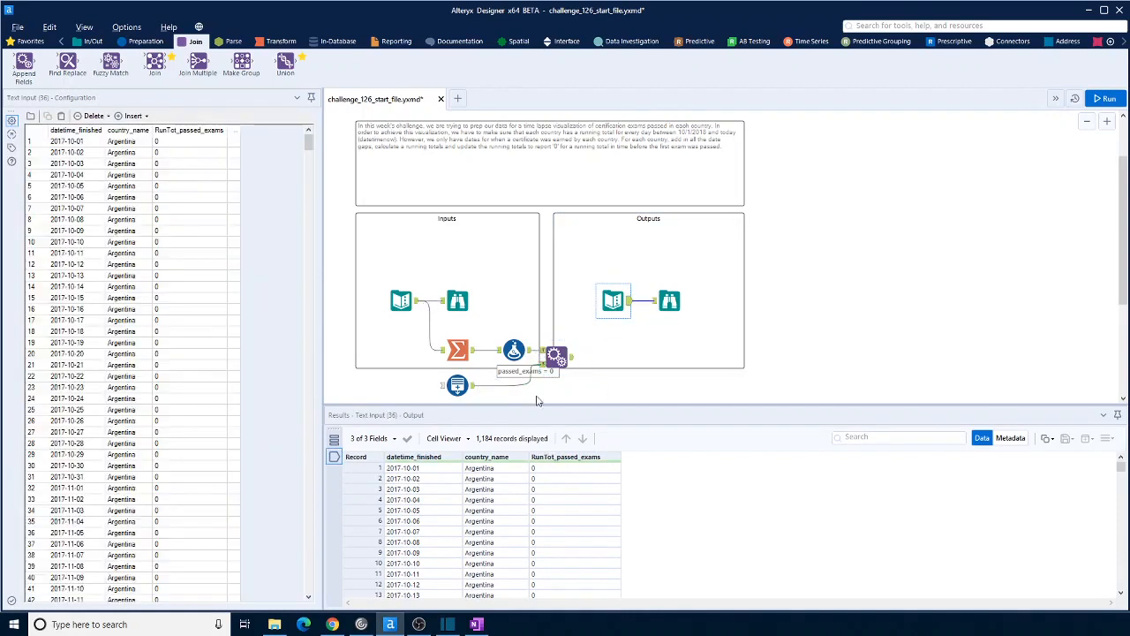
{"action": "left_click", "coordinate": [565, 358]}
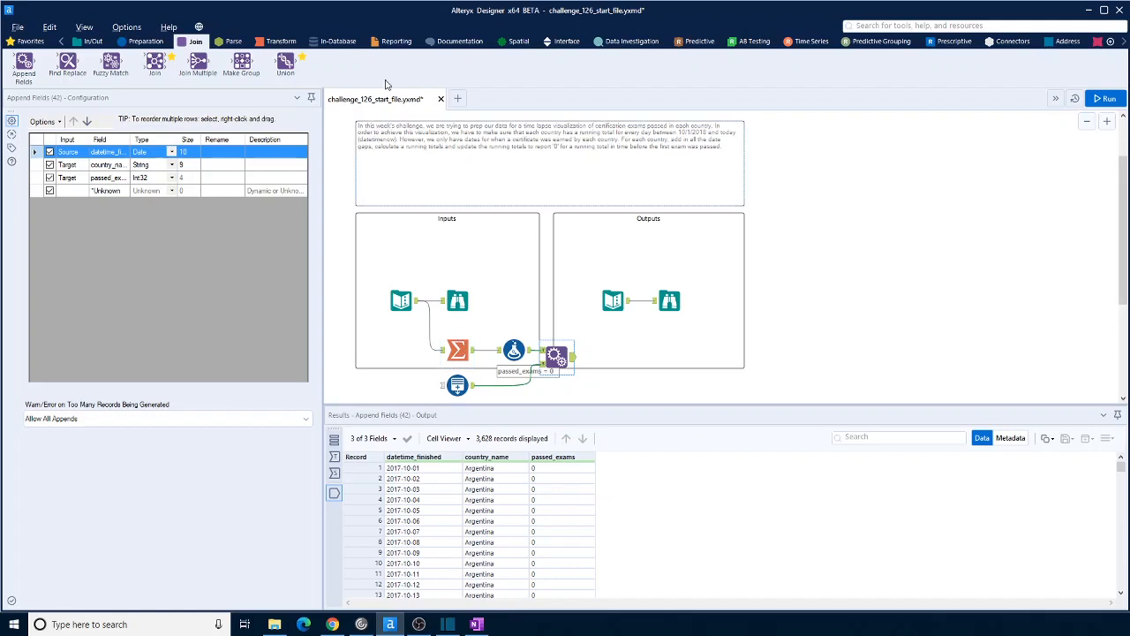
Join the Append Fields output (left) with the original input data (right) on datetime_finished and country_name
{"action": "left_click_drag", "start_coordinate": [156, 67], "coordinate": [617, 371]}
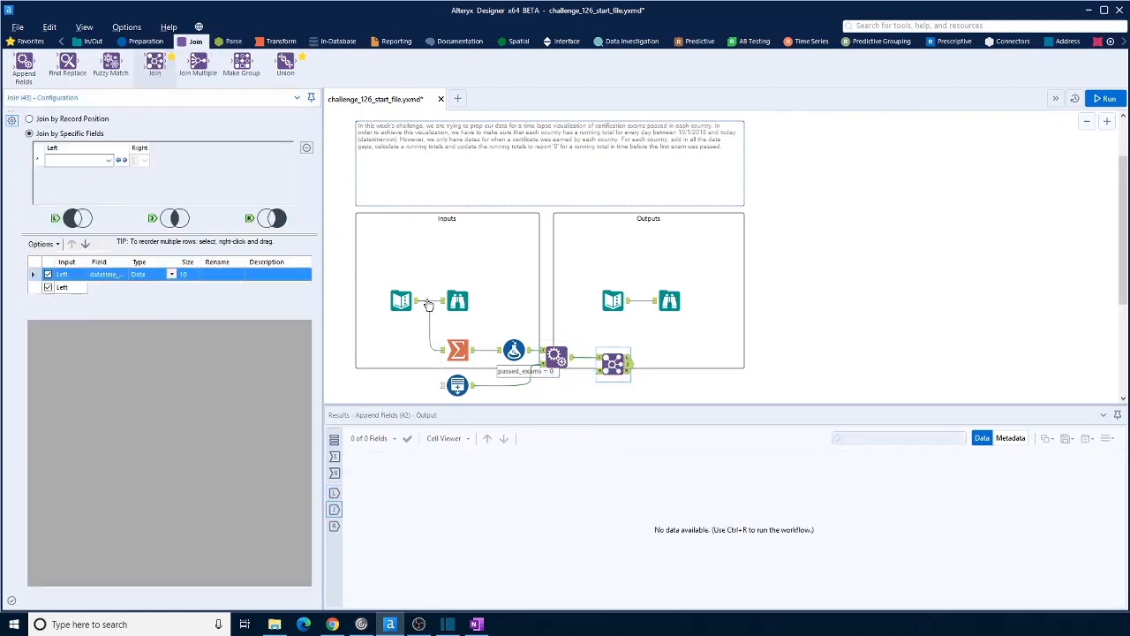
{"action": "left_click_drag", "start_coordinate": [417, 301], "coordinate": [603, 369]}
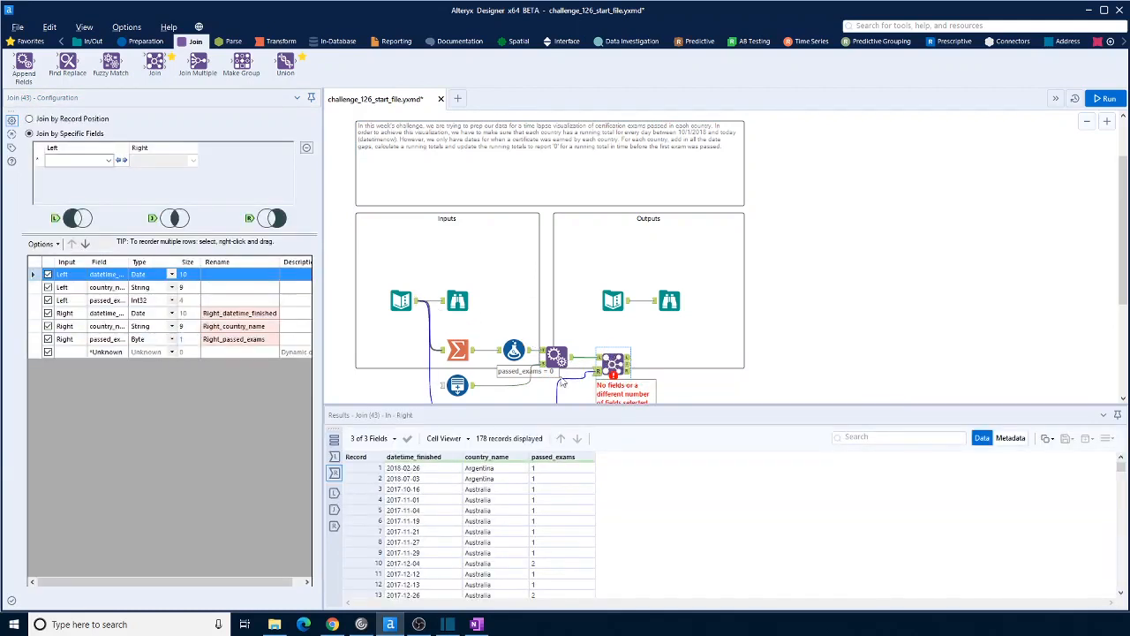
{"action": "left_click", "coordinate": [107, 159]}
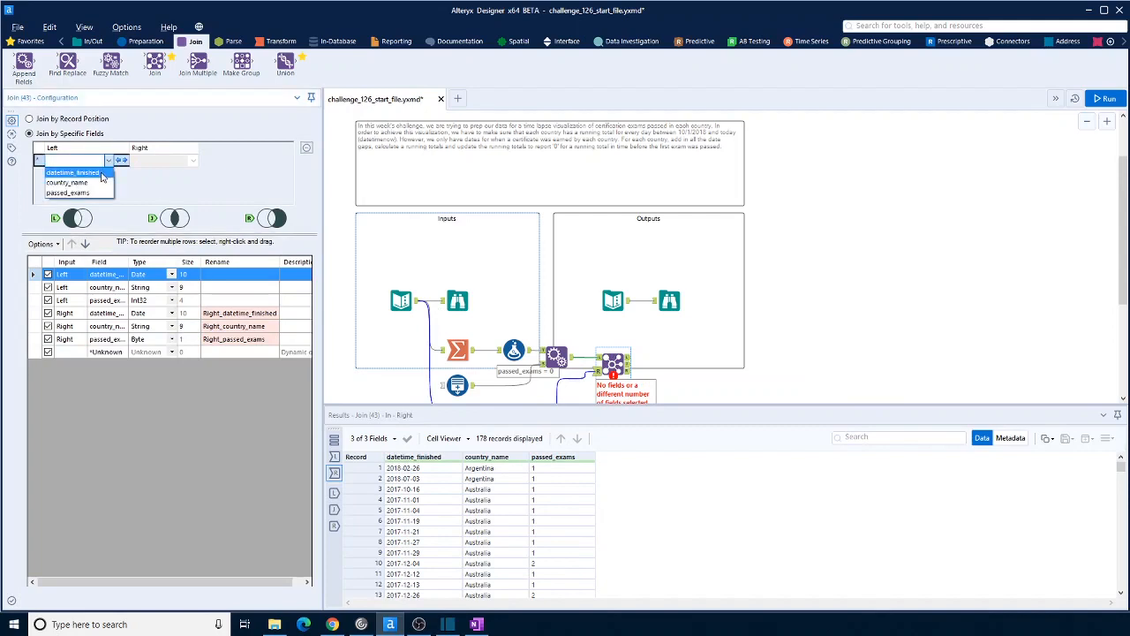
{"action": "left_click", "coordinate": [101, 173]}
{"action": "left_click", "coordinate": [102, 174]}
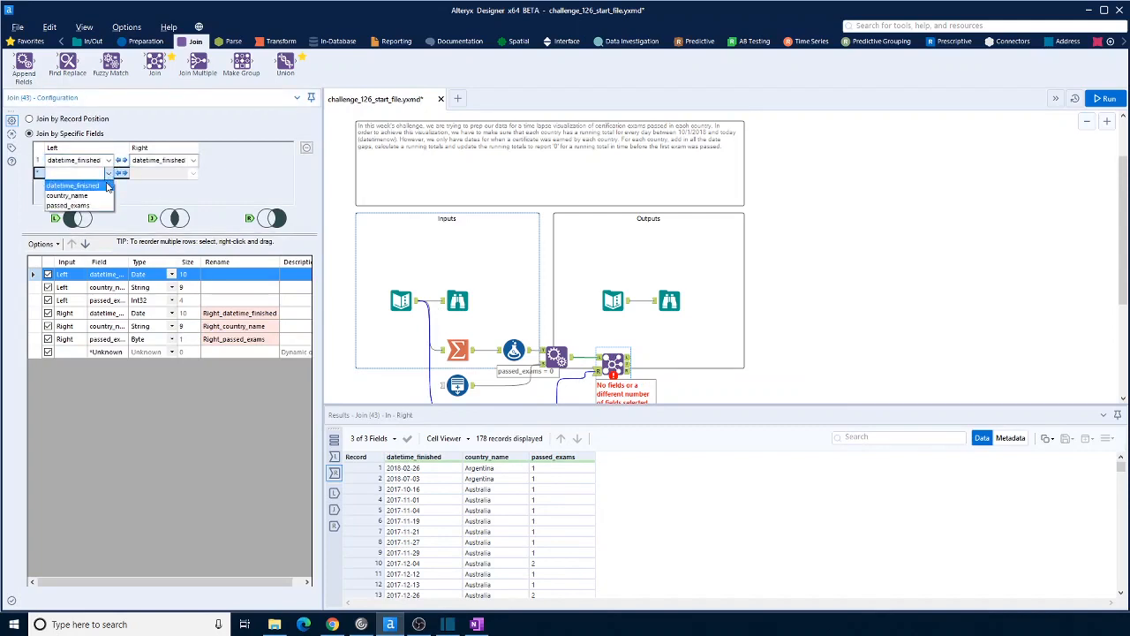
{"action": "left_click", "coordinate": [102, 196]}
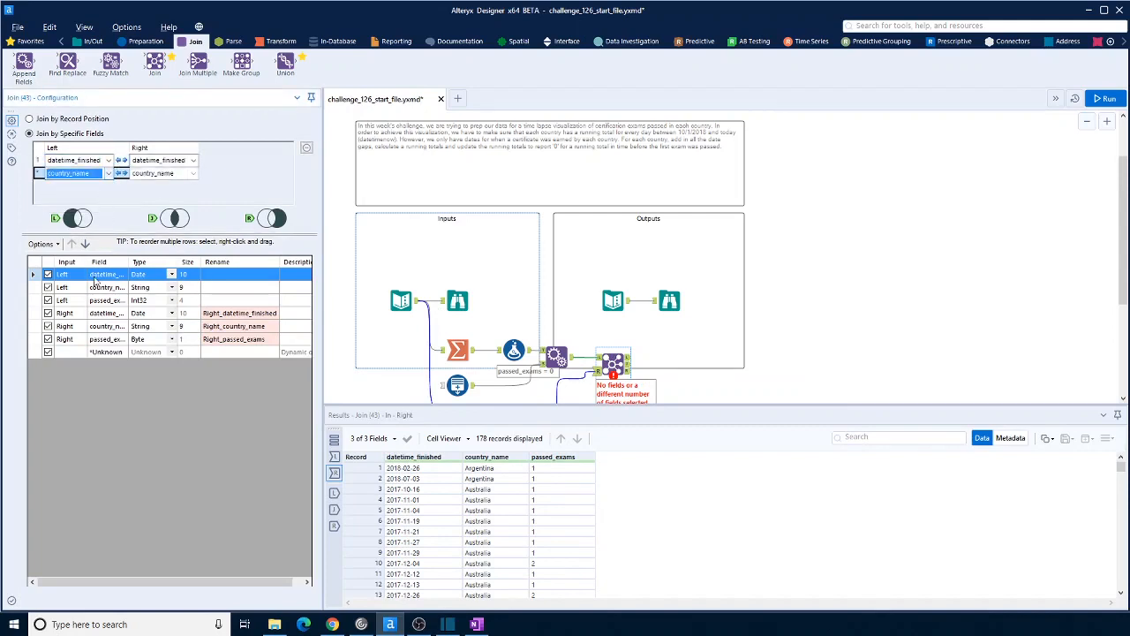
Exclude the right-side datetime_finished and country_name fields from the Join tool, then run the workflow and view the matched records
{"action": "left_click", "coordinate": [48, 313]}
{"action": "left_click", "coordinate": [48, 326]}
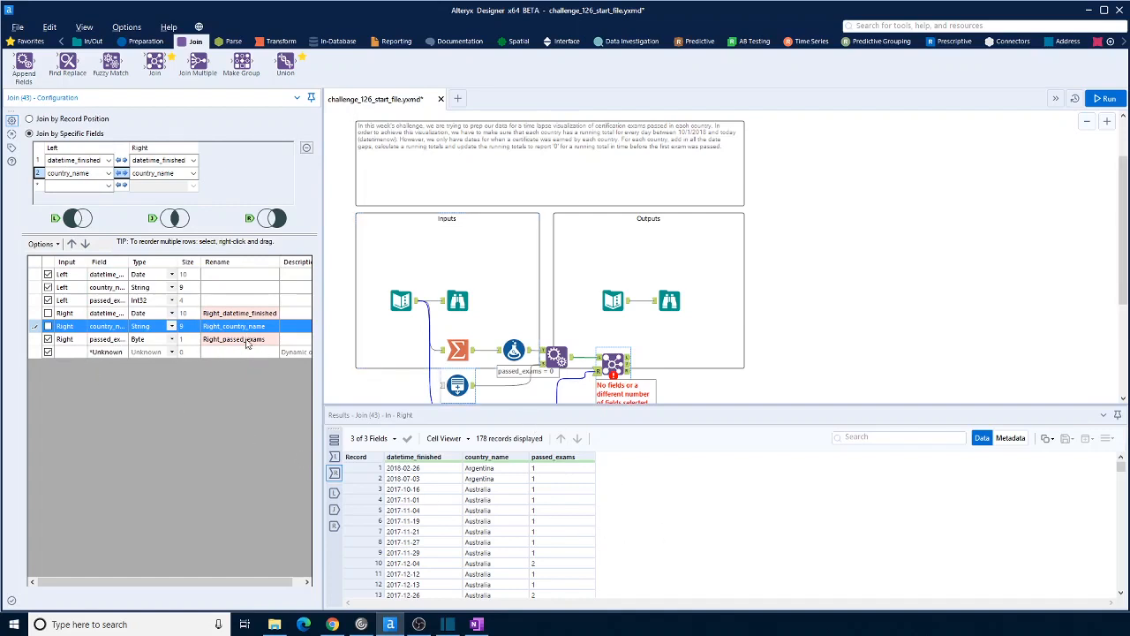
{"action": "left_click", "coordinate": [1108, 99]}
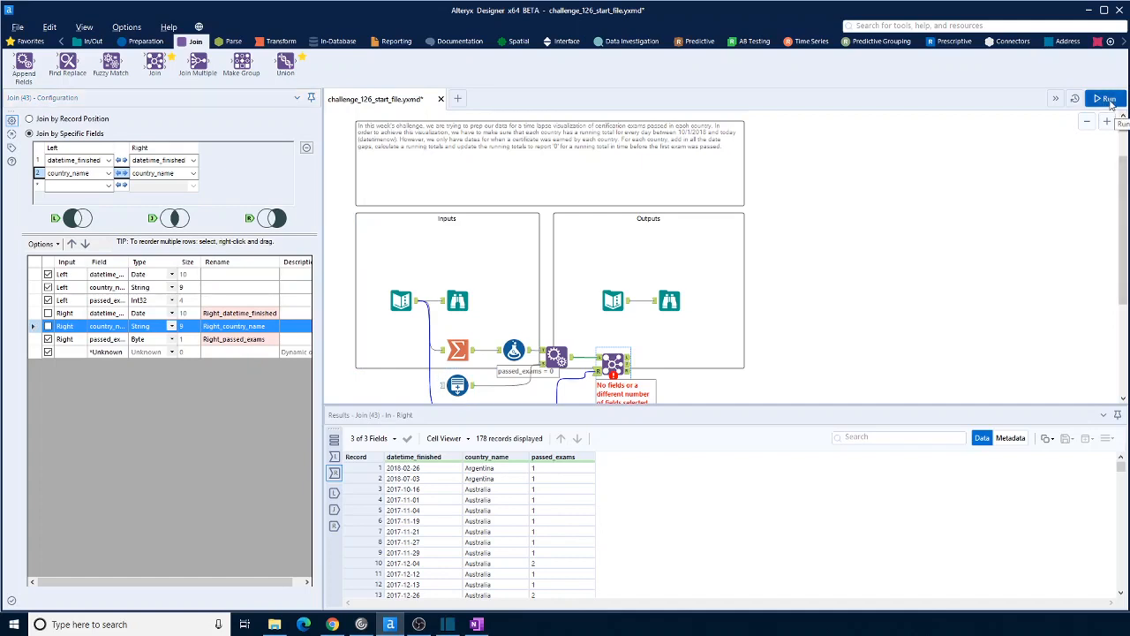
{"action": "key", "text": "ctrl+r"}
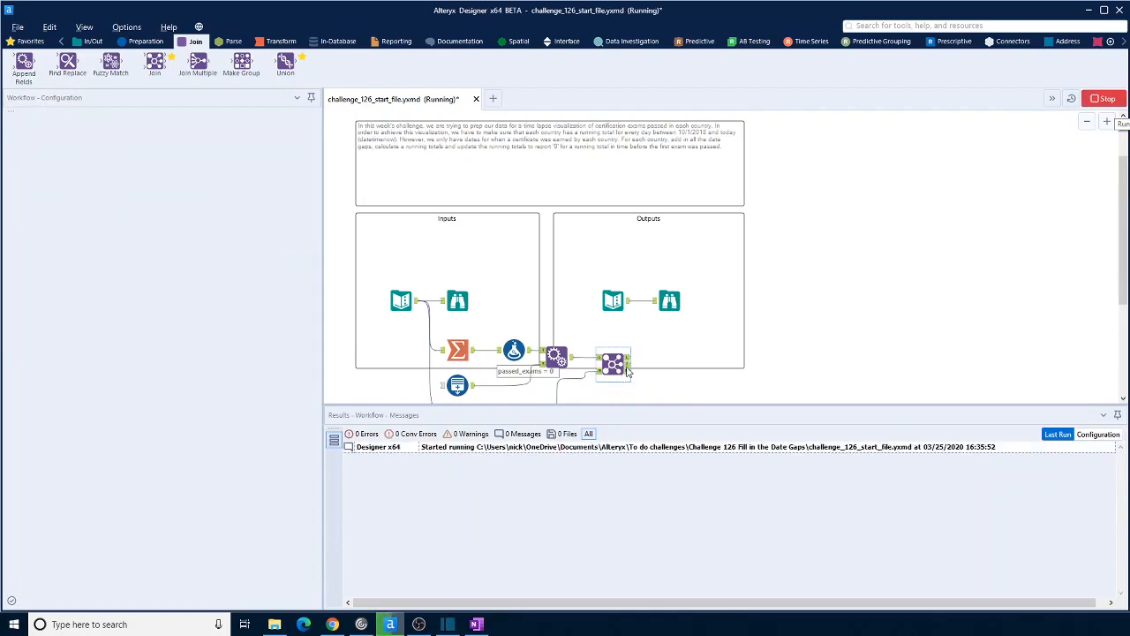
{"action": "left_click", "coordinate": [627, 368]}
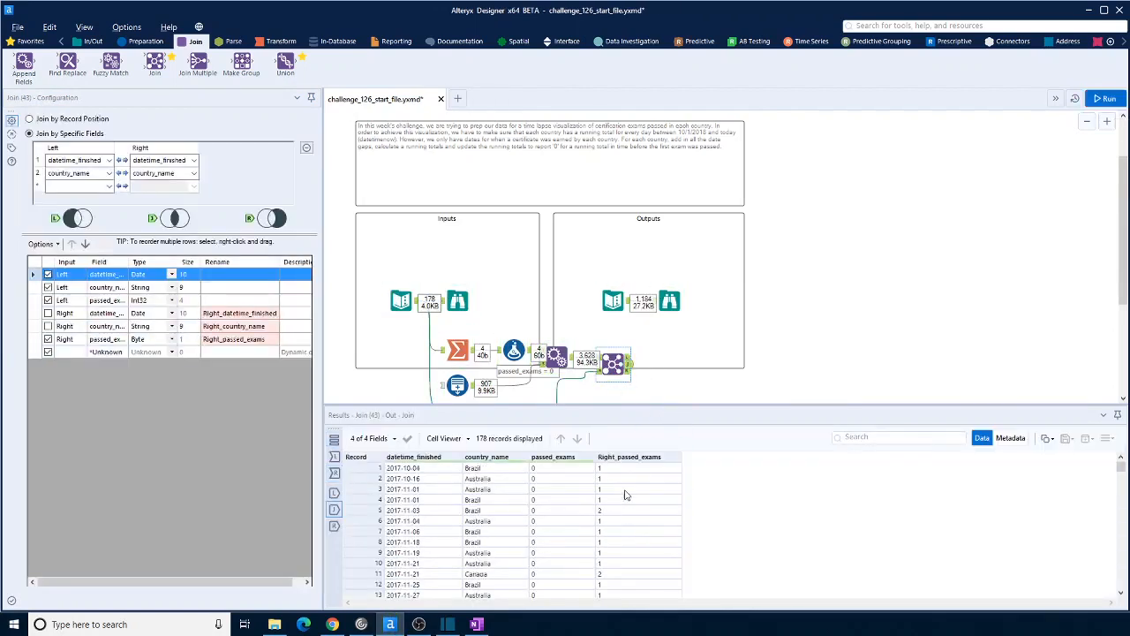
Add a Sort tool to the Join's matched output, ordering by country_name and datetime_finished, both ascending
{"action": "left_click_drag", "start_coordinate": [613, 364], "coordinate": [662, 363]}
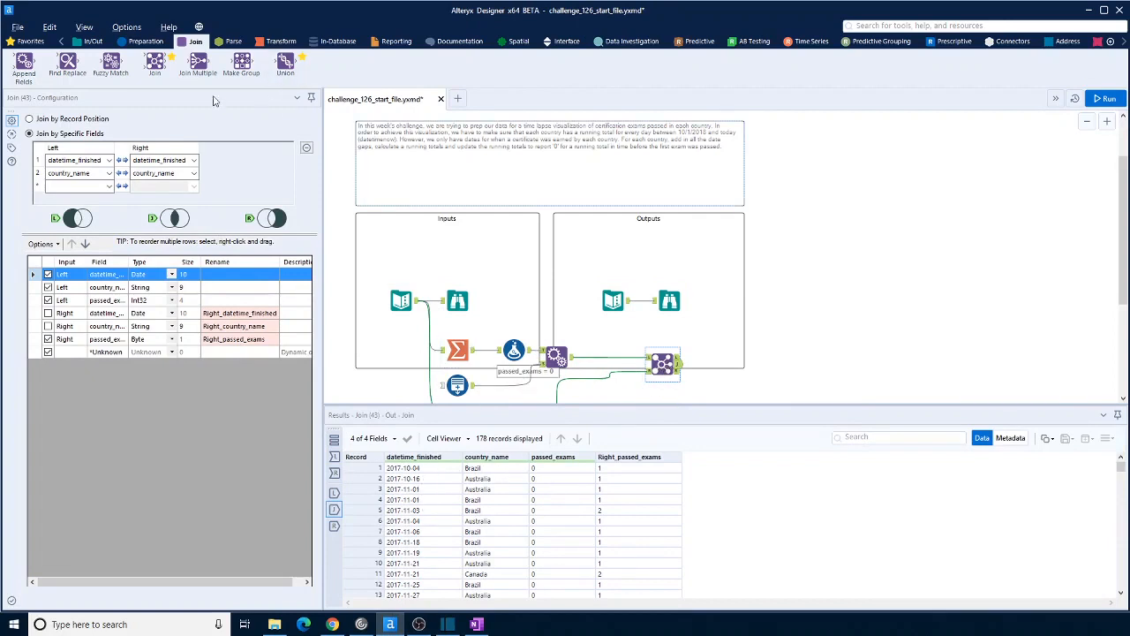
{"action": "left_click", "coordinate": [141, 41]}
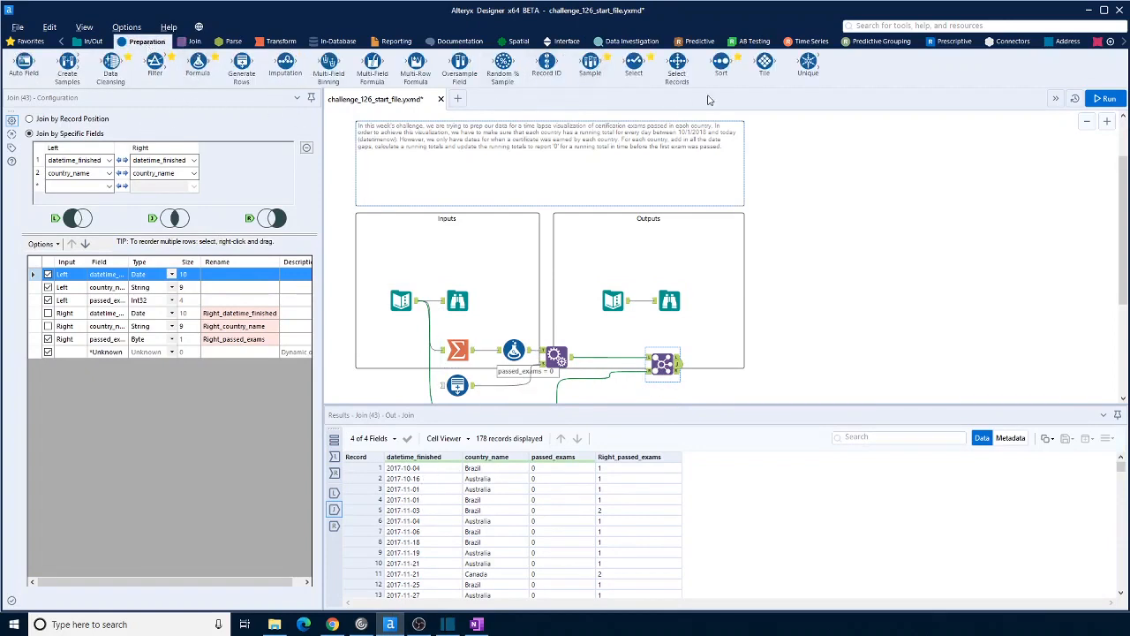
{"action": "left_click_drag", "start_coordinate": [721, 63], "coordinate": [719, 365]}
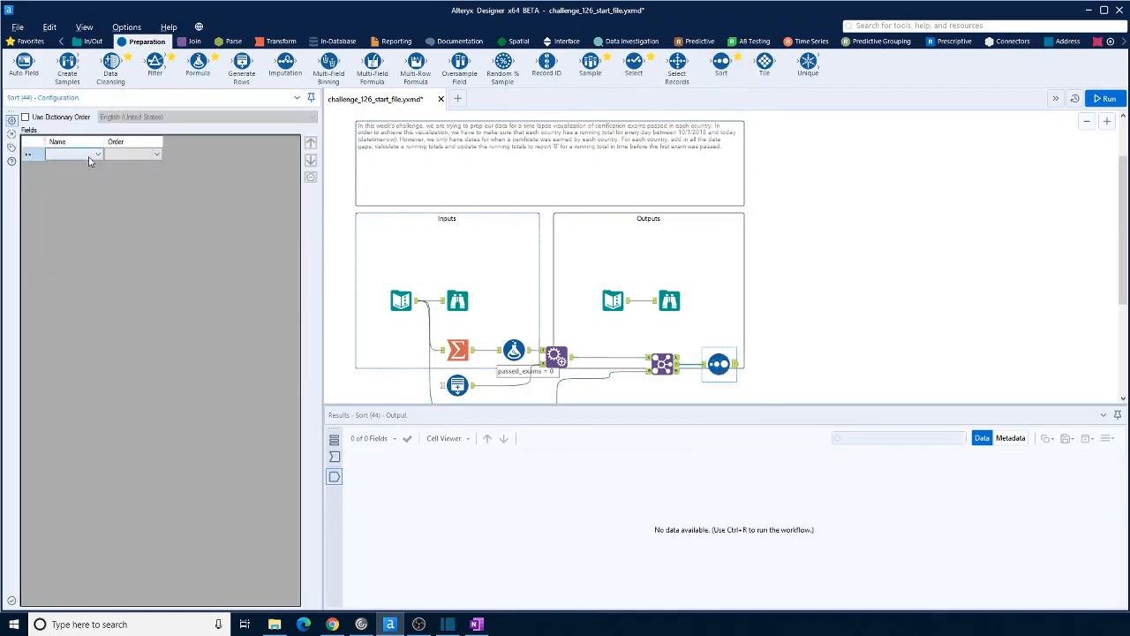
{"action": "left_click", "coordinate": [89, 157]}
{"action": "left_click", "coordinate": [91, 173]}
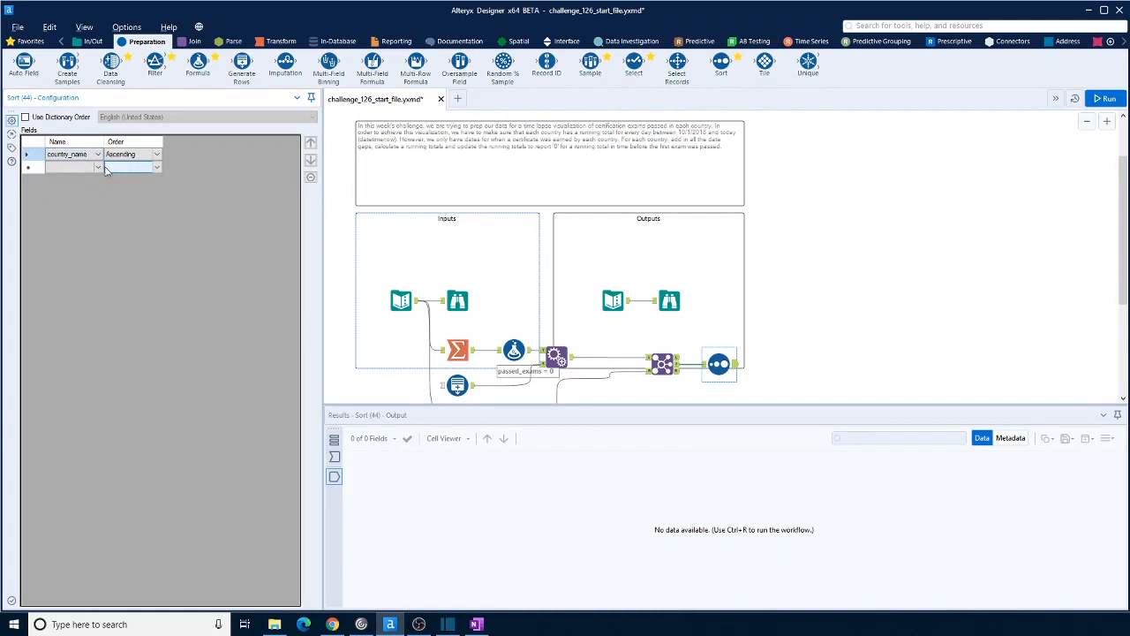
{"action": "left_click", "coordinate": [98, 168]}
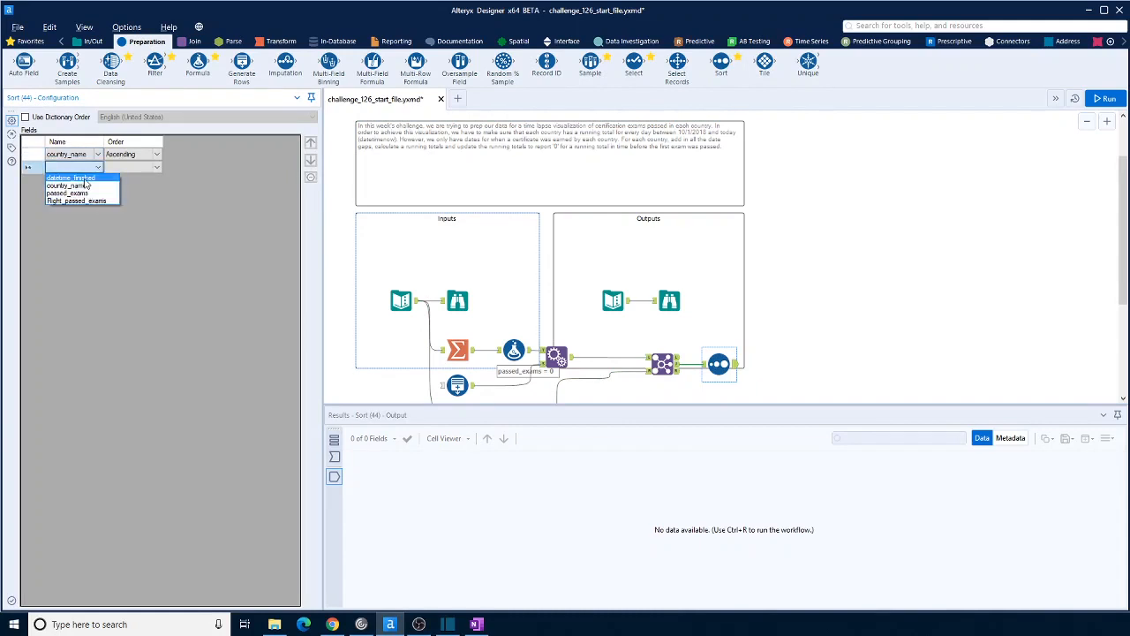
{"action": "left_click", "coordinate": [86, 178]}
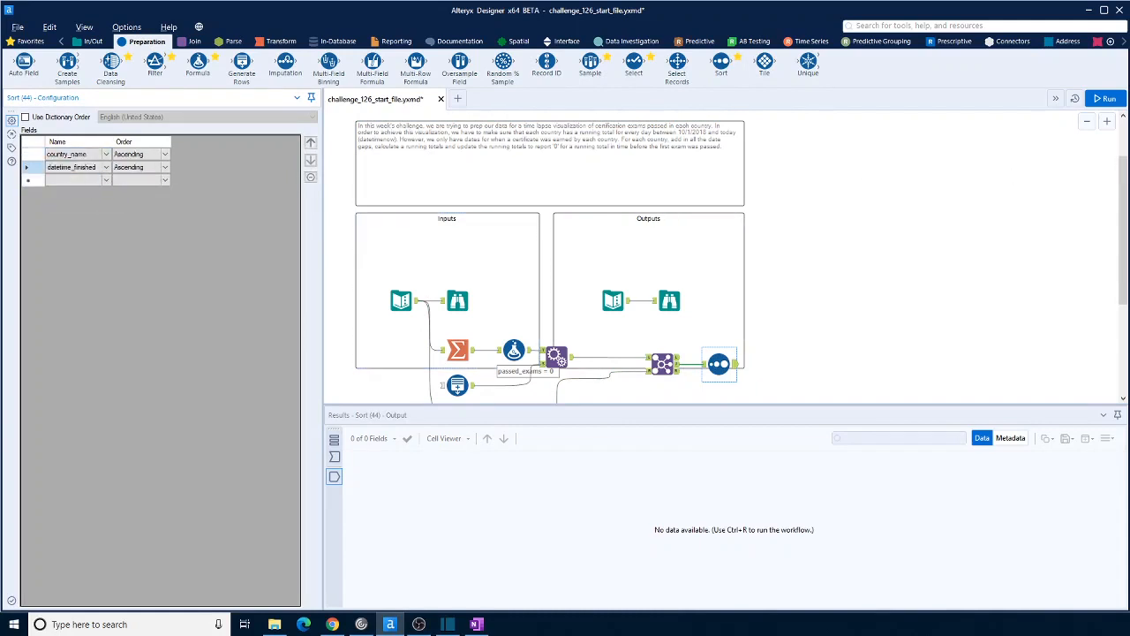
Run the workflow and check the sorted matched records against the Join's unmatched left records
{"action": "key", "text": "ctrl+r"}
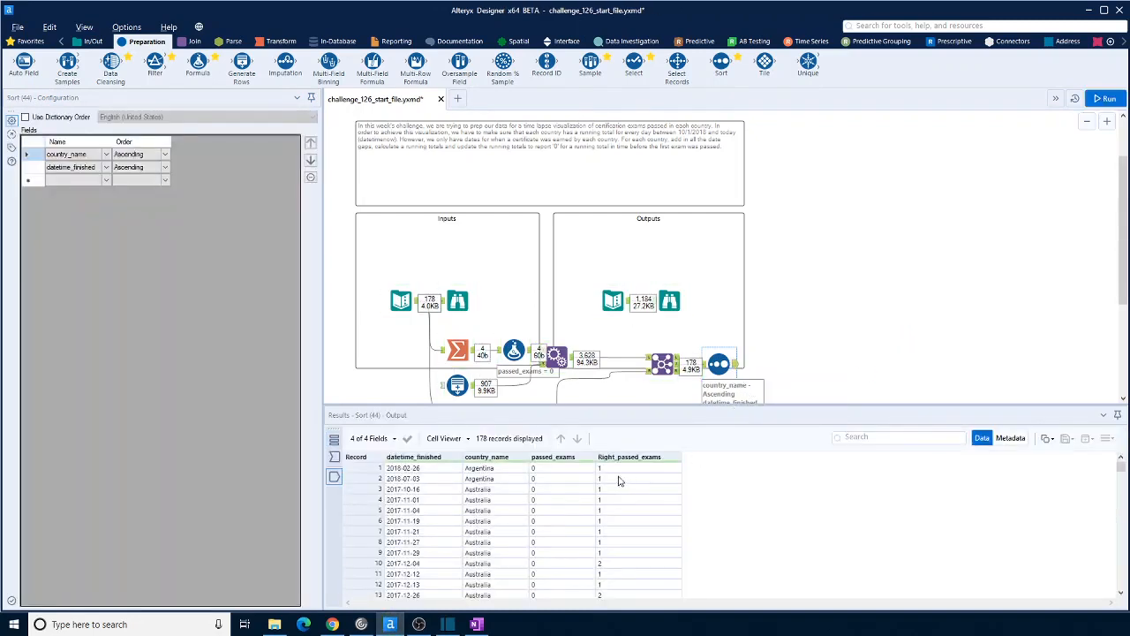
{"action": "left_click_drag", "start_coordinate": [424, 469], "coordinate": [426, 479]}
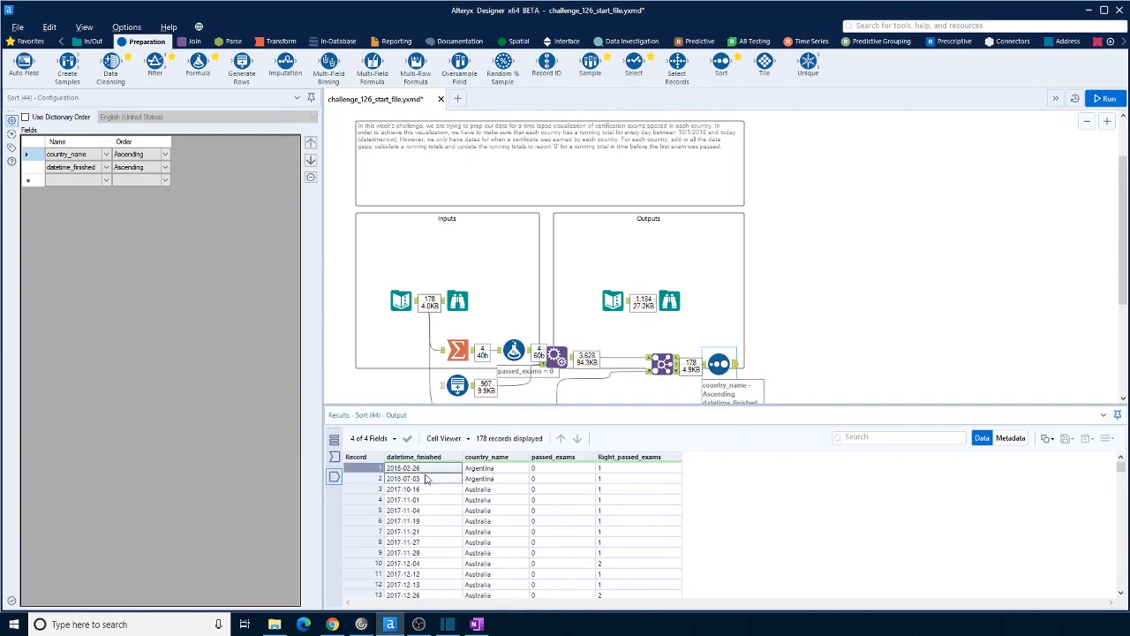
{"action": "left_click", "coordinate": [682, 366]}
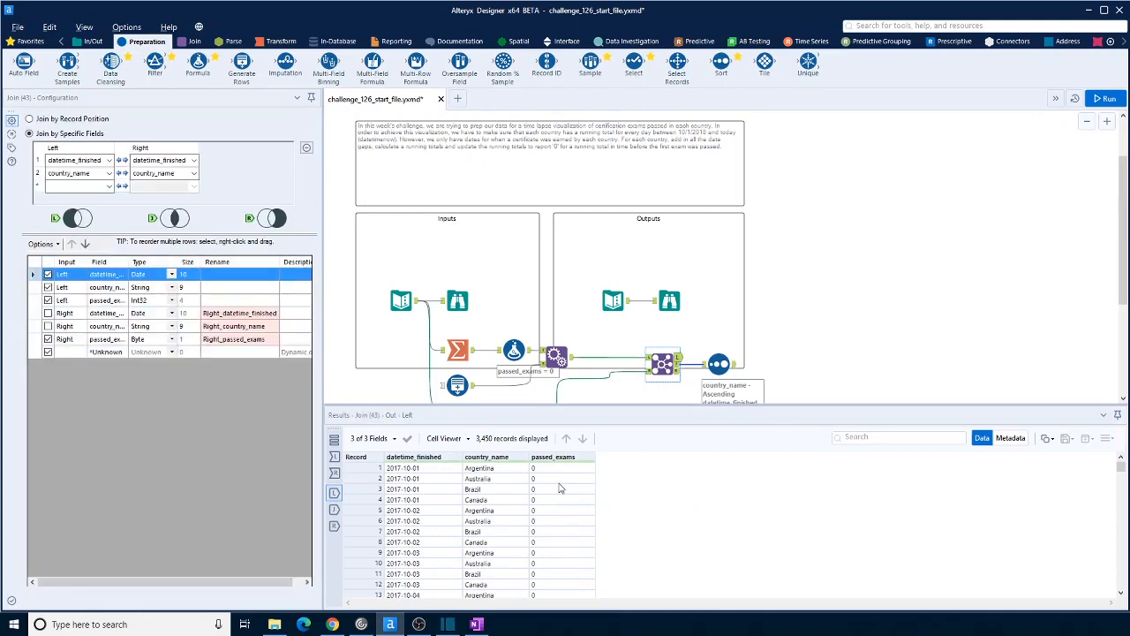
Remove the Sort tool attached to the Join's matched output
{"action": "left_click_drag", "start_coordinate": [717, 363], "coordinate": [795, 363]}
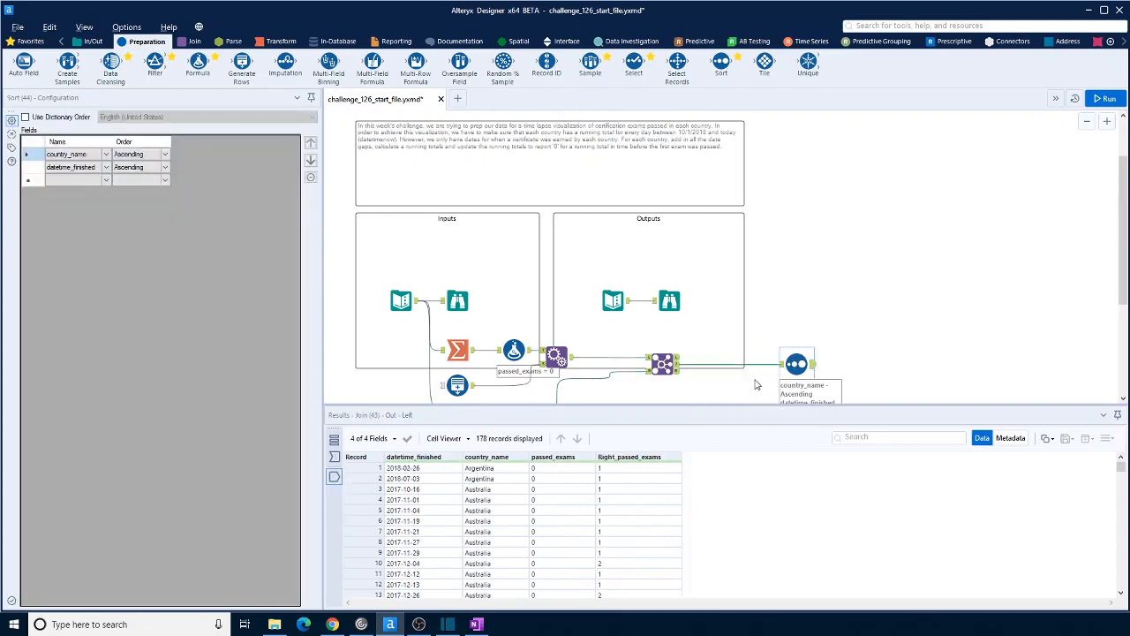
{"action": "left_click", "coordinate": [756, 384]}
{"action": "key", "text": "ctrl+r"}
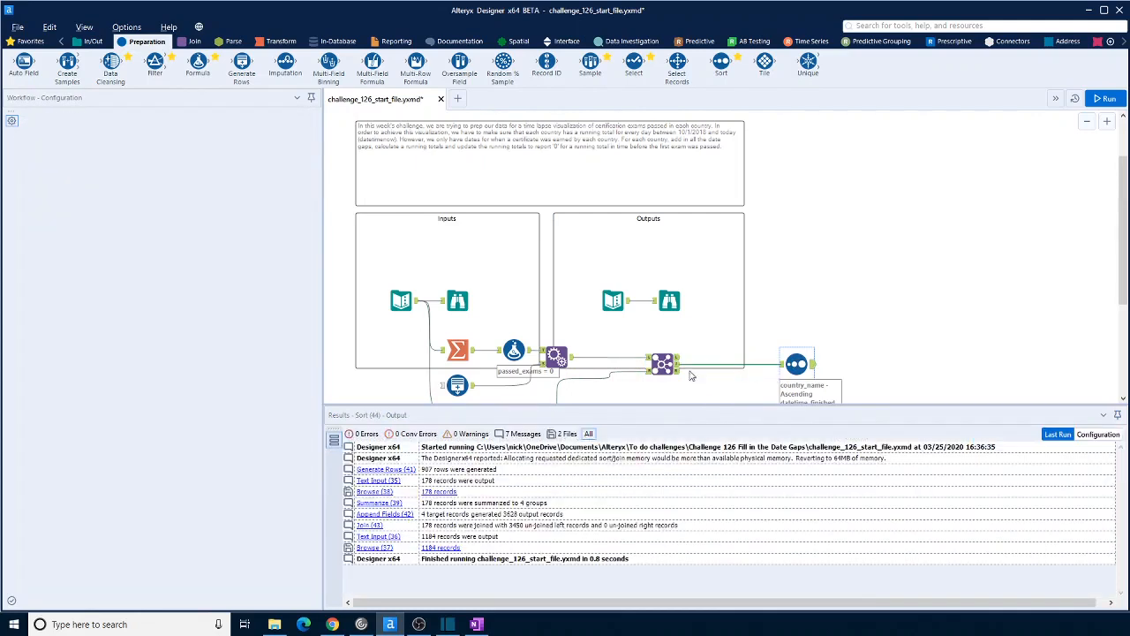
{"action": "key", "text": "Delete"}
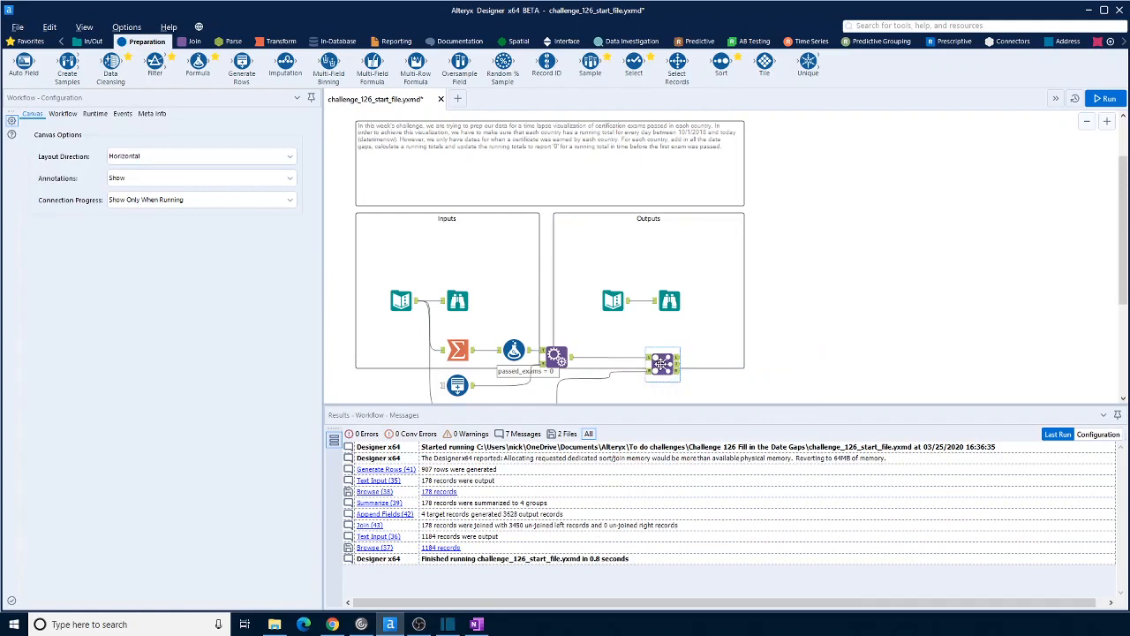
In the Join tool, exclude the left passed_exams field and clear the rename on the right passed_exams field
{"action": "left_click", "coordinate": [663, 367]}
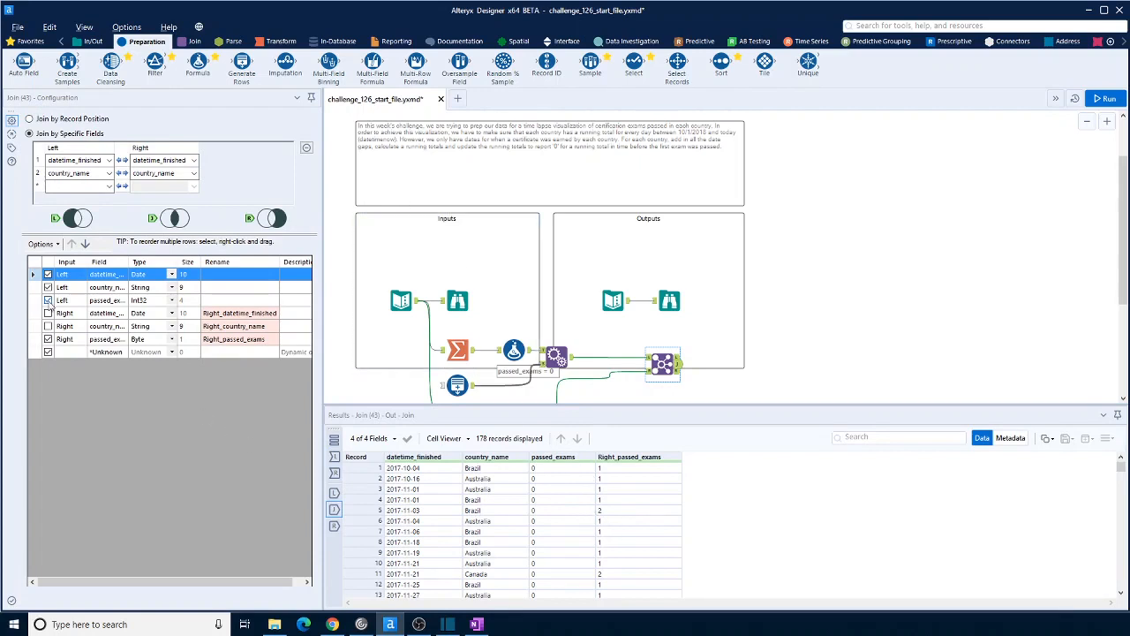
{"action": "left_click", "coordinate": [49, 302]}
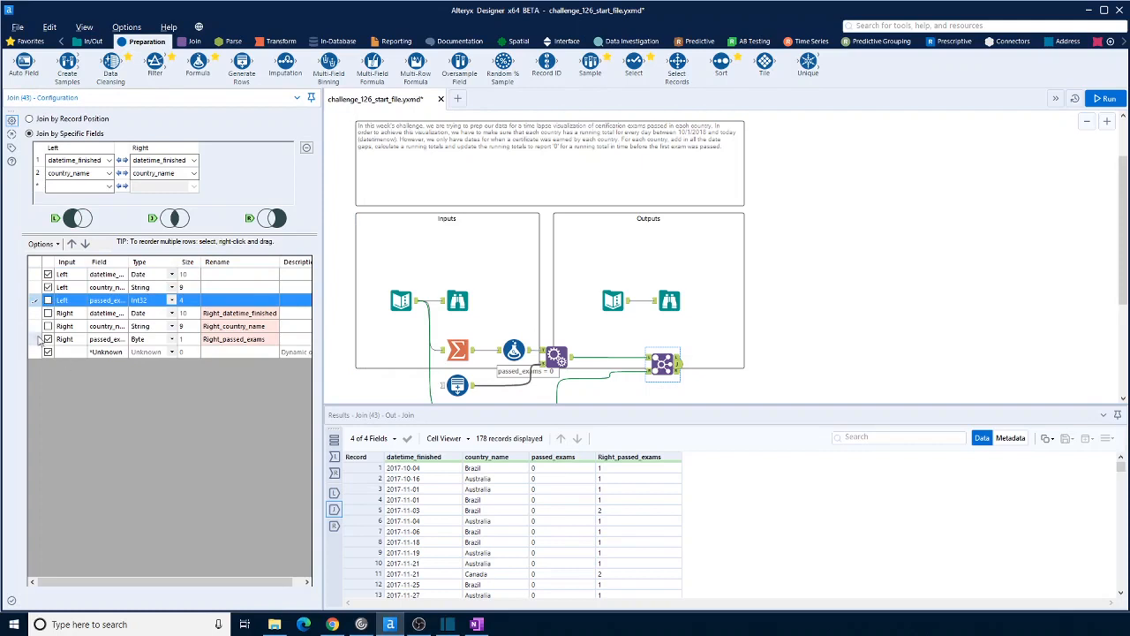
{"action": "left_click", "coordinate": [225, 340]}
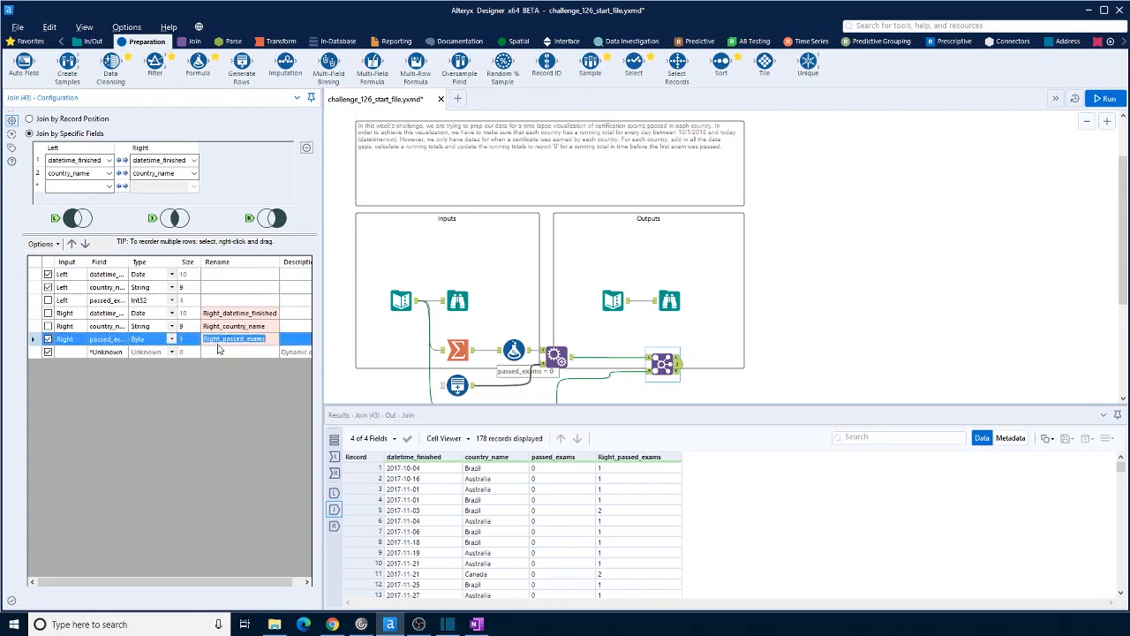
{"action": "key", "text": "BackSpace"}
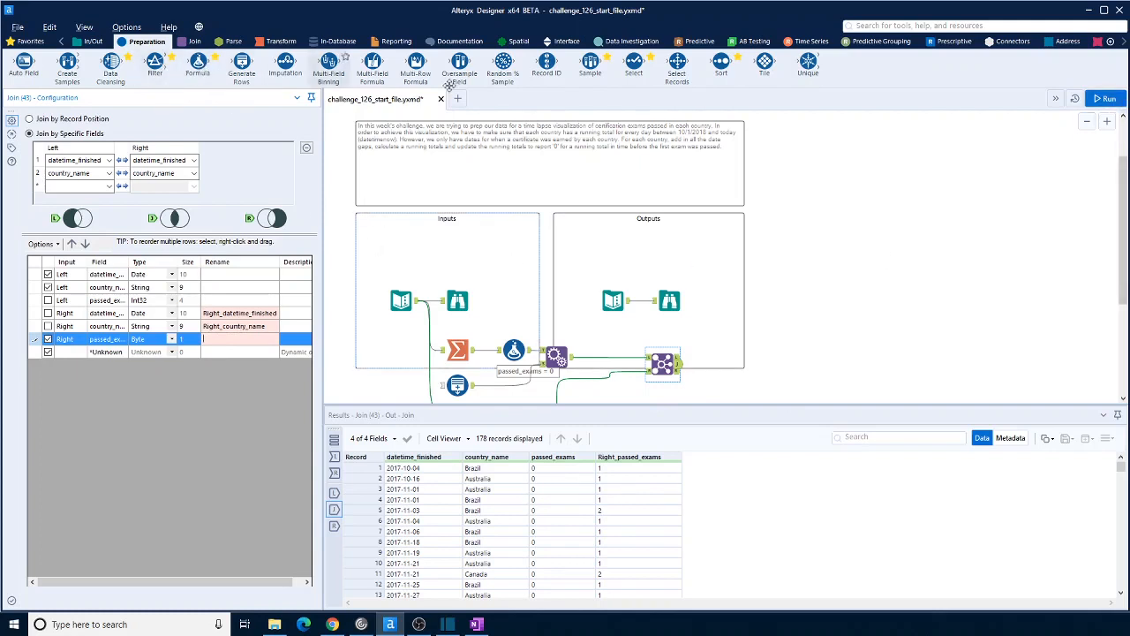
Combine the Join's left and matched outputs with a Union tool and connect a Sort tool after it
{"action": "left_click", "coordinate": [194, 42]}
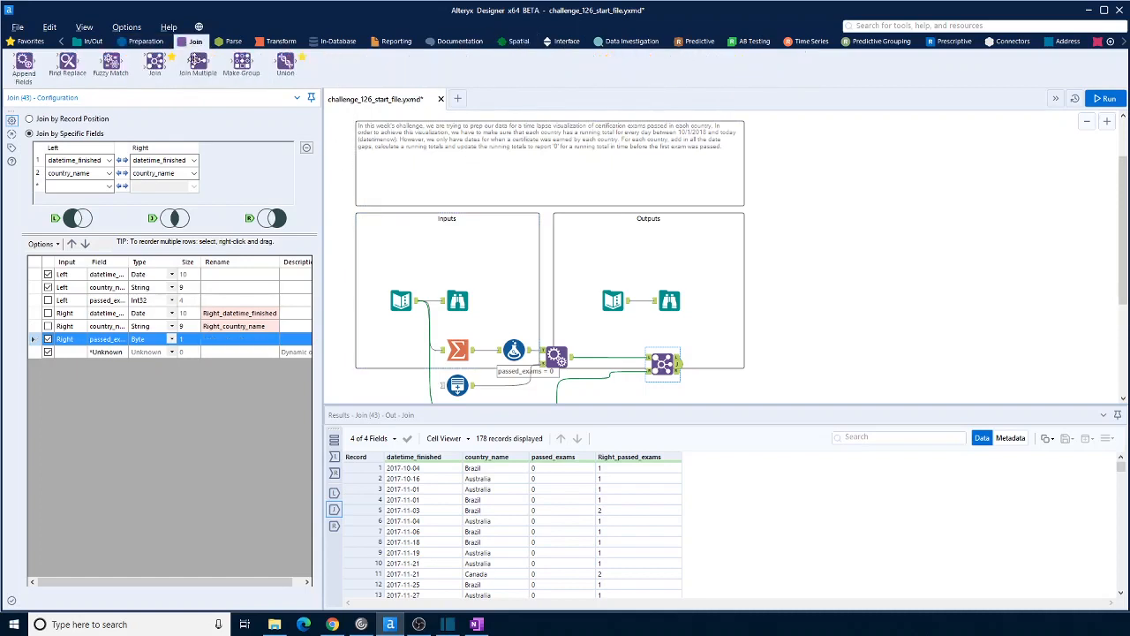
{"action": "left_click_drag", "start_coordinate": [285, 63], "coordinate": [732, 364]}
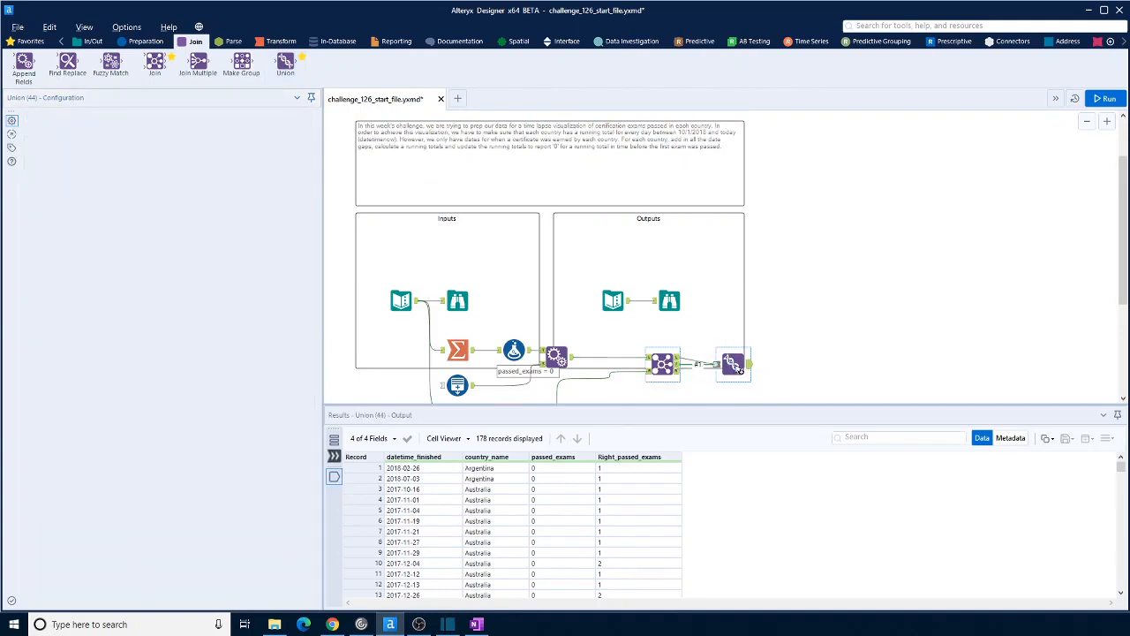
{"action": "left_click", "coordinate": [134, 42]}
{"action": "left_click_drag", "start_coordinate": [719, 65], "coordinate": [834, 358]}
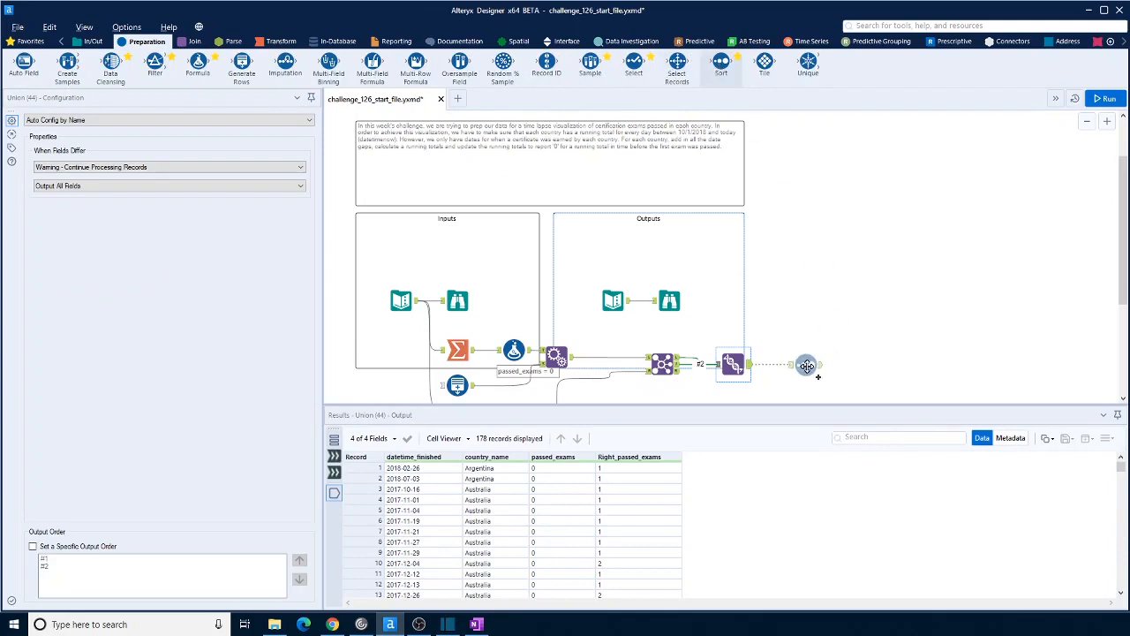
Sort the union output by country_name and then datetime_finished, both ascending
{"action": "left_click", "coordinate": [100, 156]}
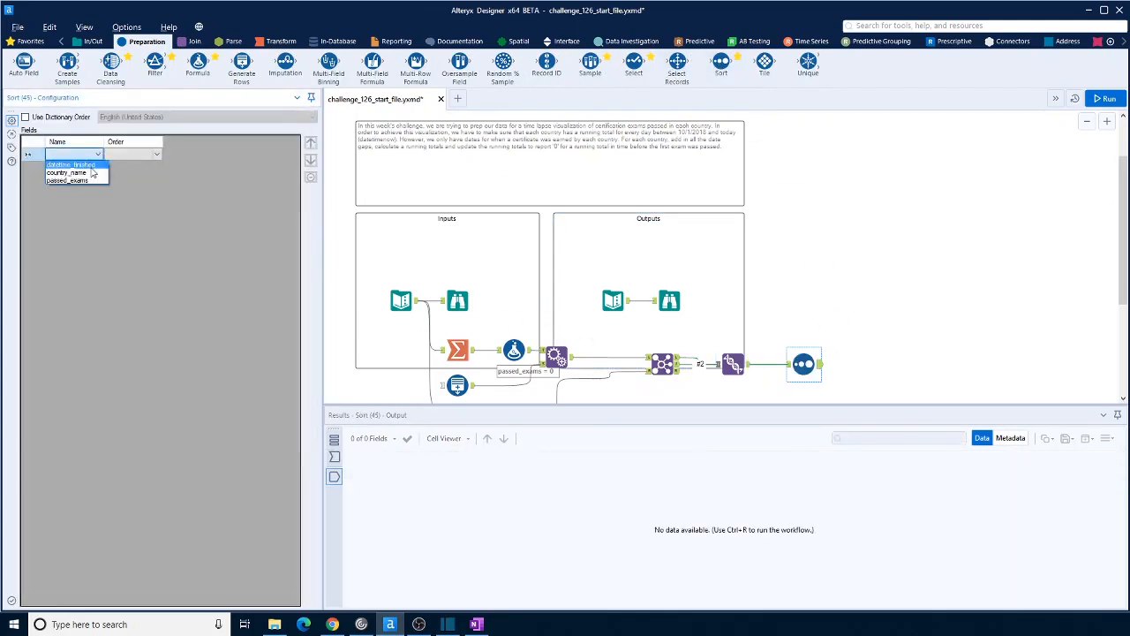
{"action": "left_click", "coordinate": [89, 168]}
{"action": "left_click", "coordinate": [98, 154]}
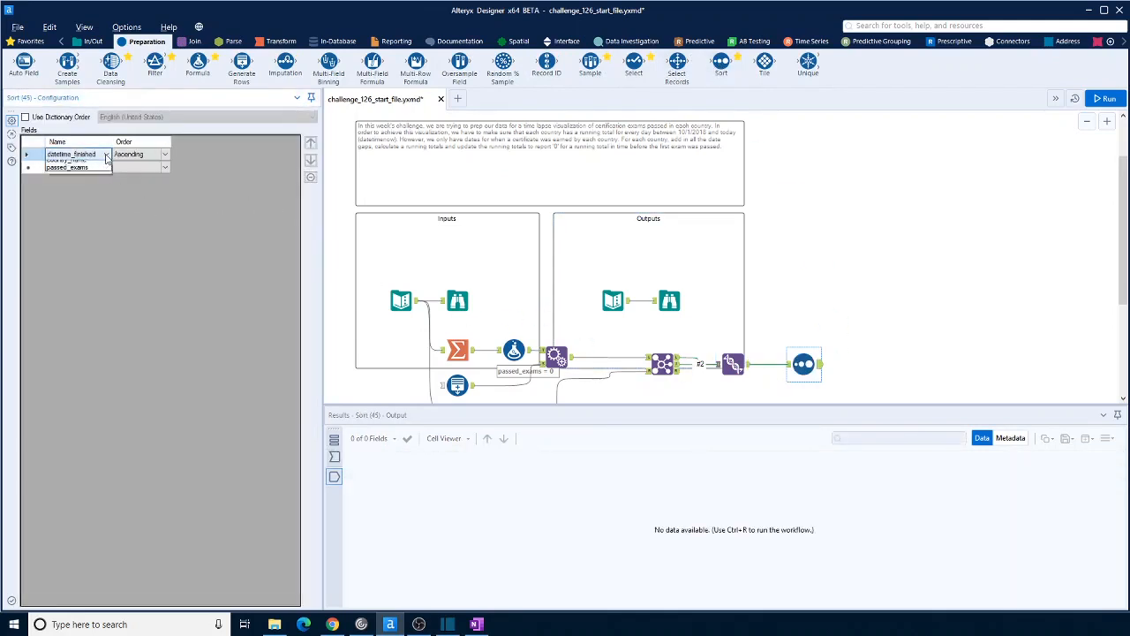
{"action": "left_click", "coordinate": [90, 173]}
{"action": "left_click", "coordinate": [98, 168]}
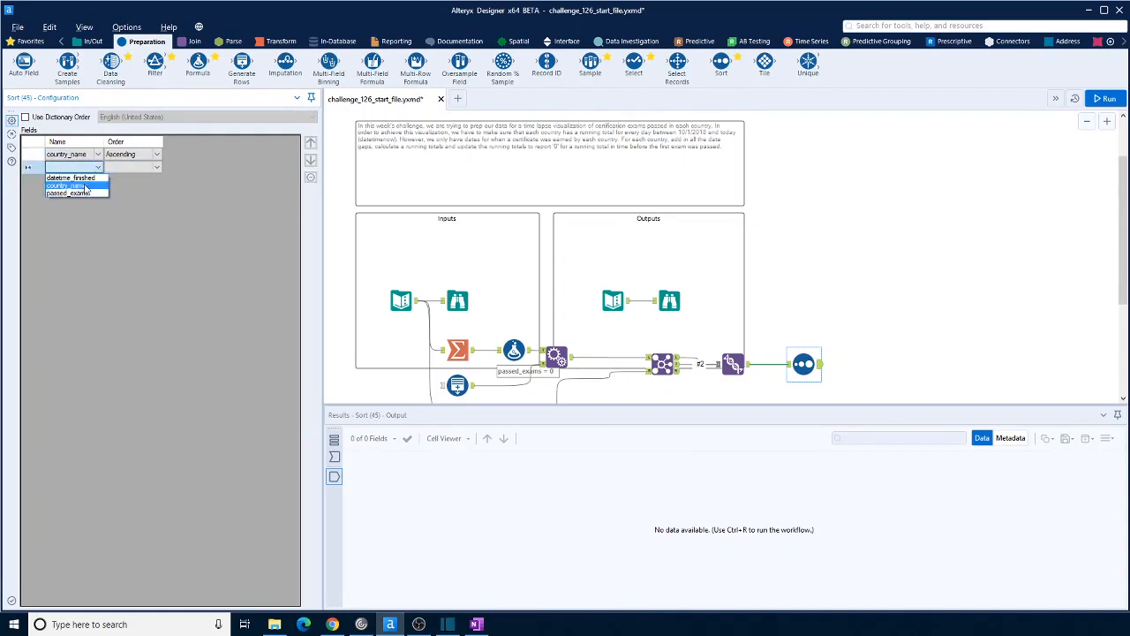
{"action": "left_click", "coordinate": [72, 181]}
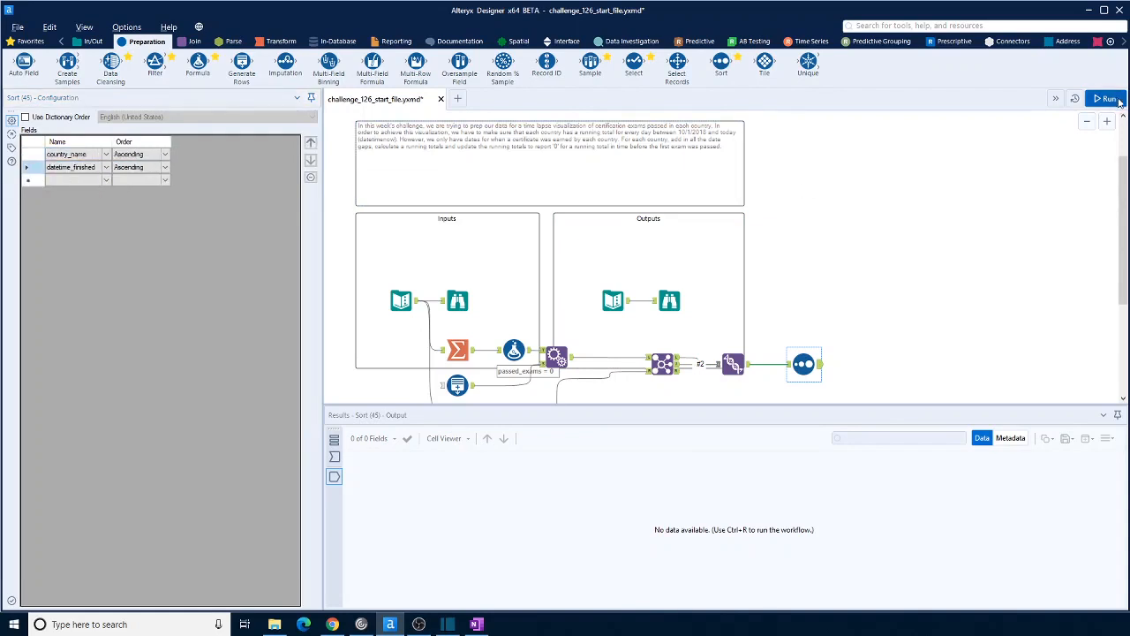
Run the workflow and look through the Sort tool's output records
{"action": "left_click", "coordinate": [914, 332]}
{"action": "key", "text": "ctrl+r"}
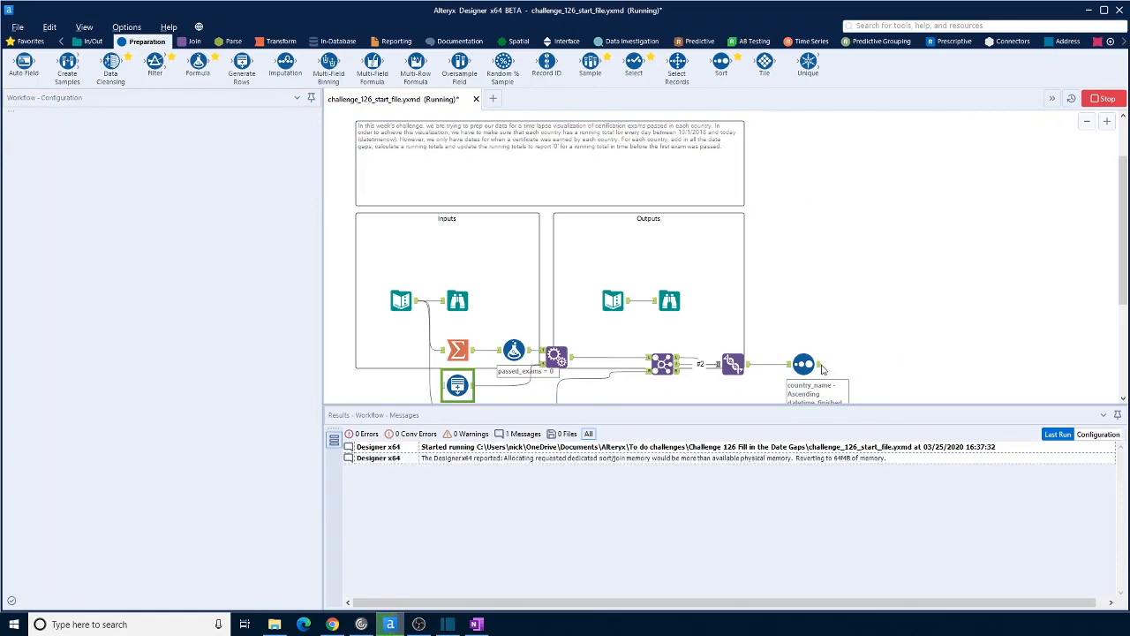
{"action": "left_click", "coordinate": [816, 366]}
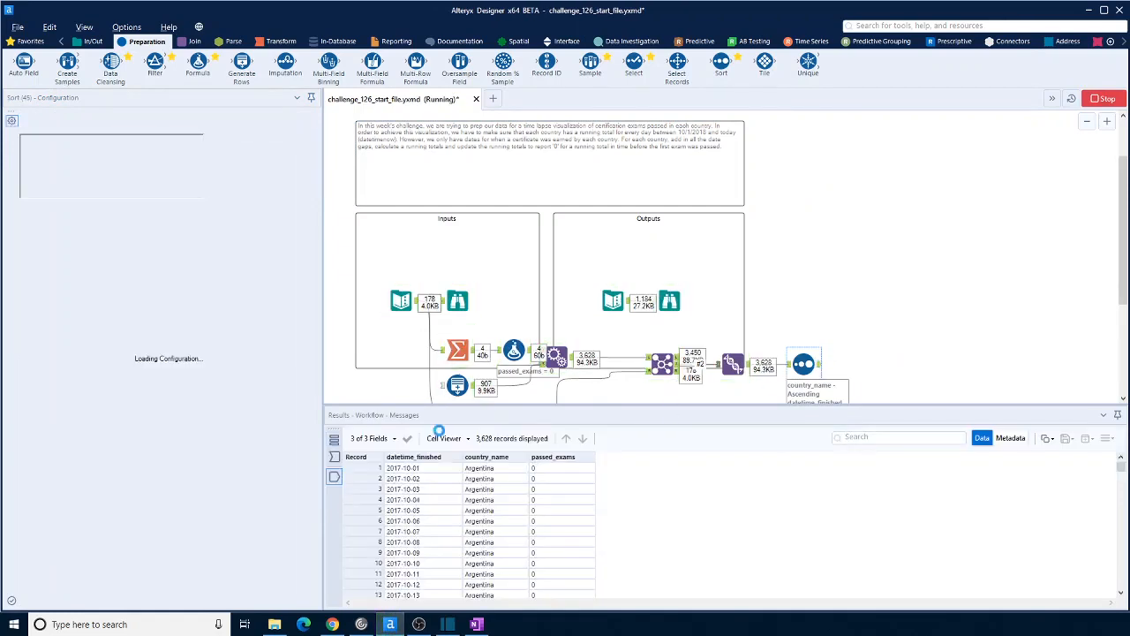
{"action": "scroll", "coordinate": [473, 499], "scroll_direction": "down", "scroll_amount": 20}
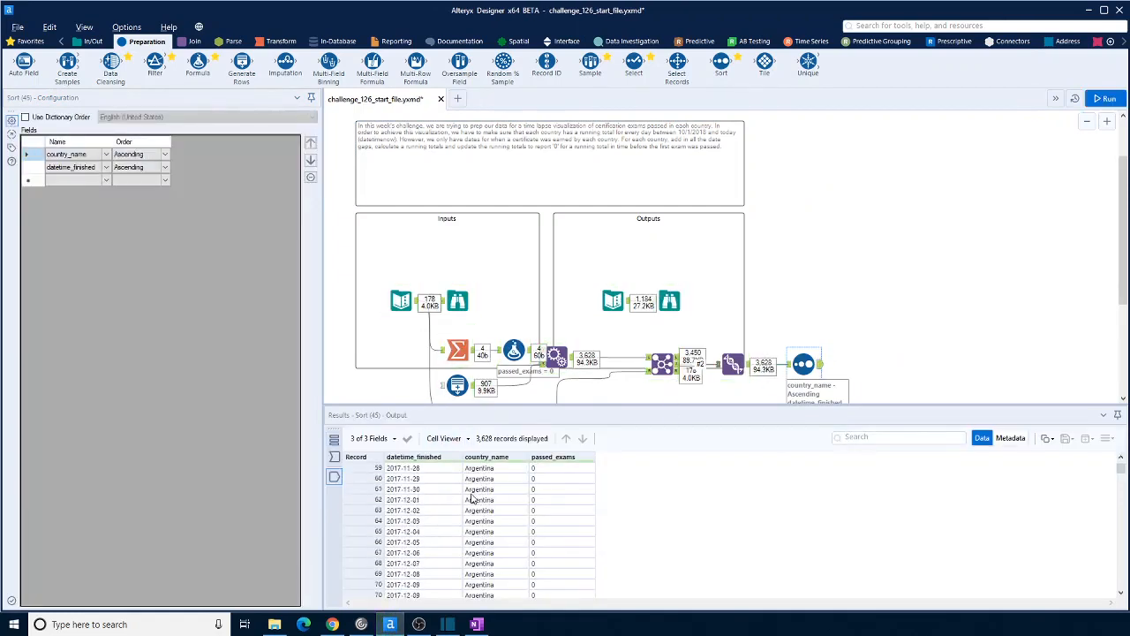
Examine Argentina's passed_exams values in the sorted output around the 2018-02-26 record
{"action": "scroll", "coordinate": [477, 501], "scroll_direction": "down", "scroll_amount": 19}
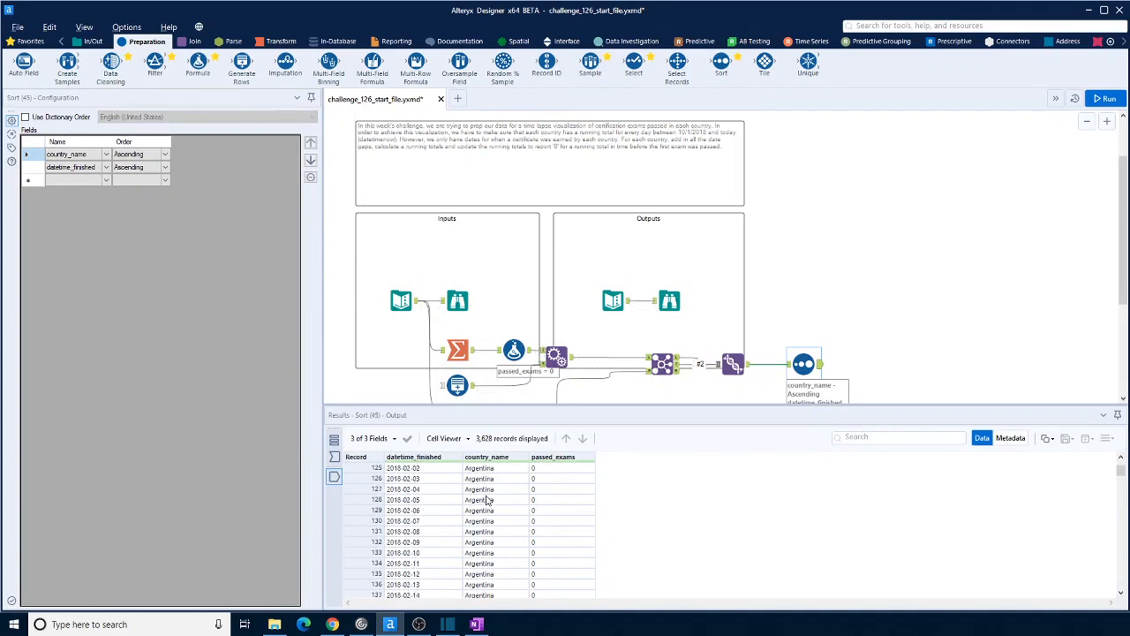
{"action": "scroll", "coordinate": [552, 503], "scroll_direction": "up", "scroll_amount": 1}
{"action": "left_click", "coordinate": [542, 501]}
{"action": "left_click_drag", "start_coordinate": [541, 507], "coordinate": [544, 507]}
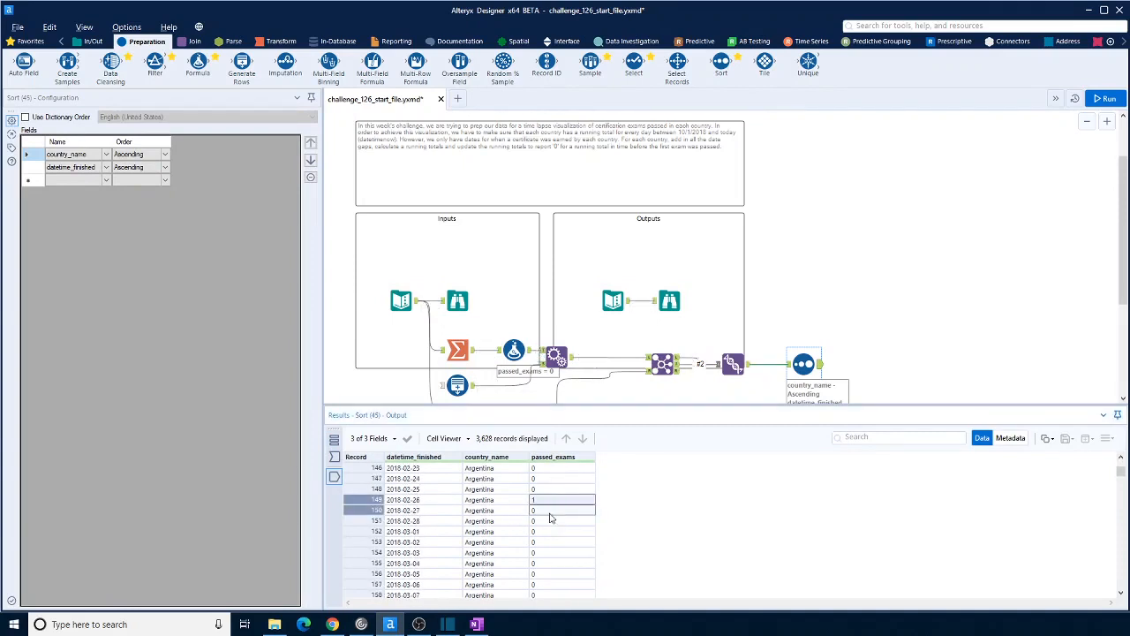
{"action": "left_click", "coordinate": [552, 531]}
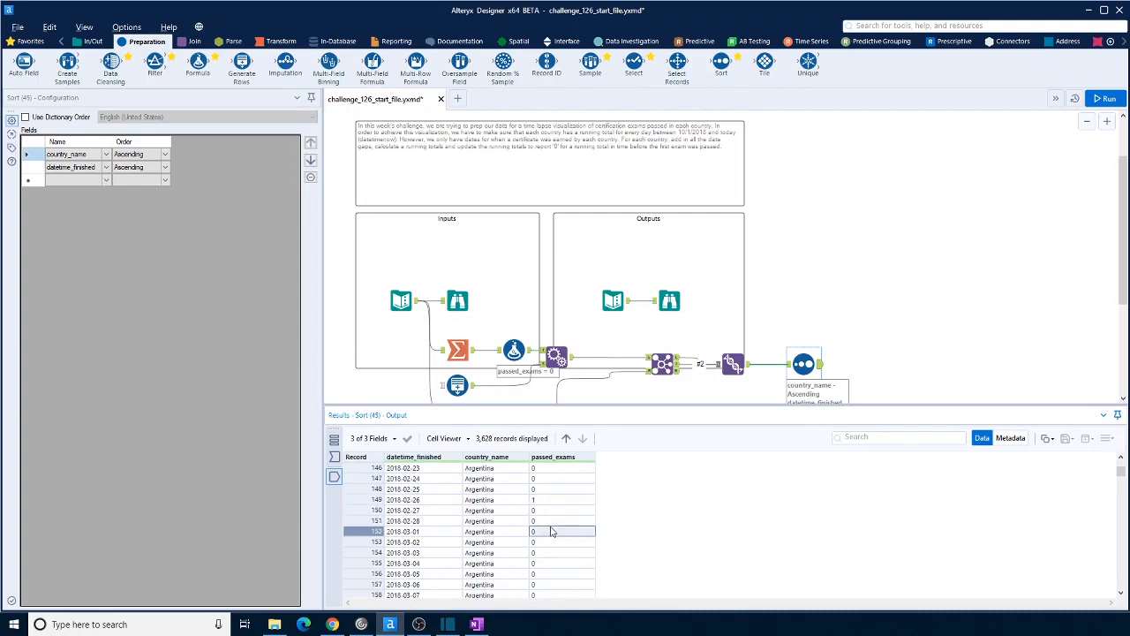
{"action": "scroll", "coordinate": [552, 530], "scroll_direction": "up", "scroll_amount": 1}
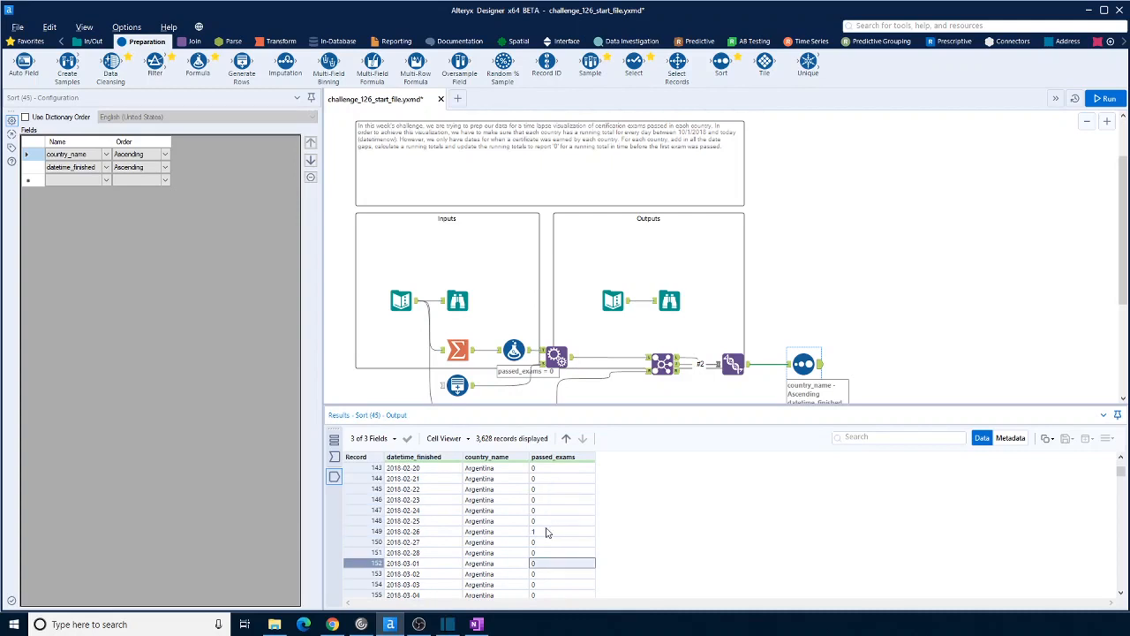
{"action": "left_click", "coordinate": [548, 532]}
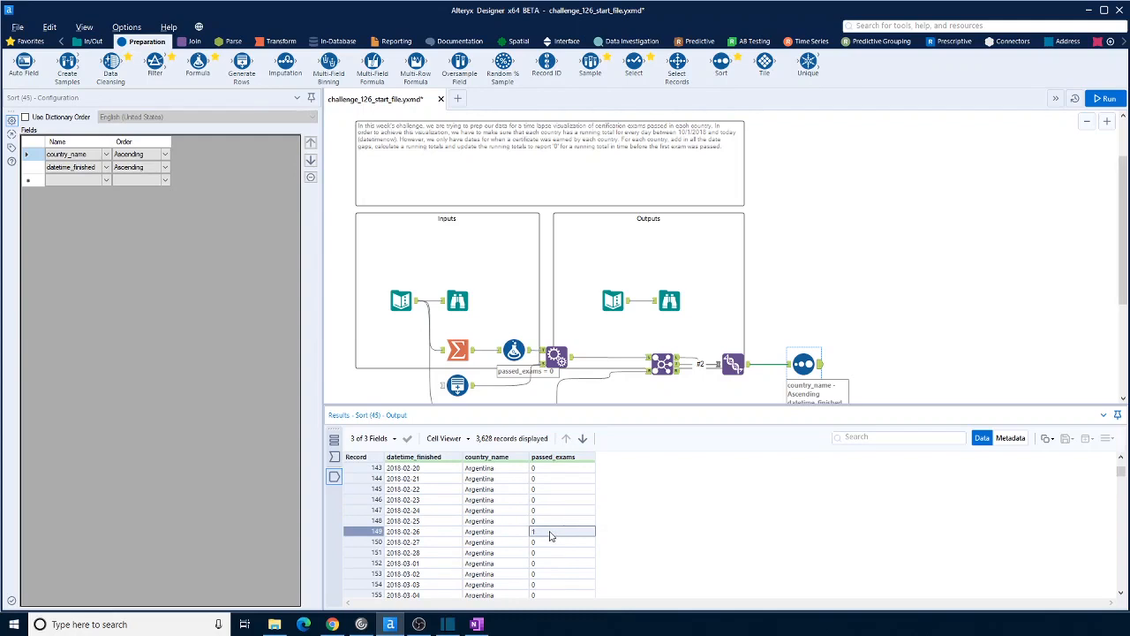
{"action": "scroll", "coordinate": [548, 535], "scroll_direction": "down", "scroll_amount": 2}
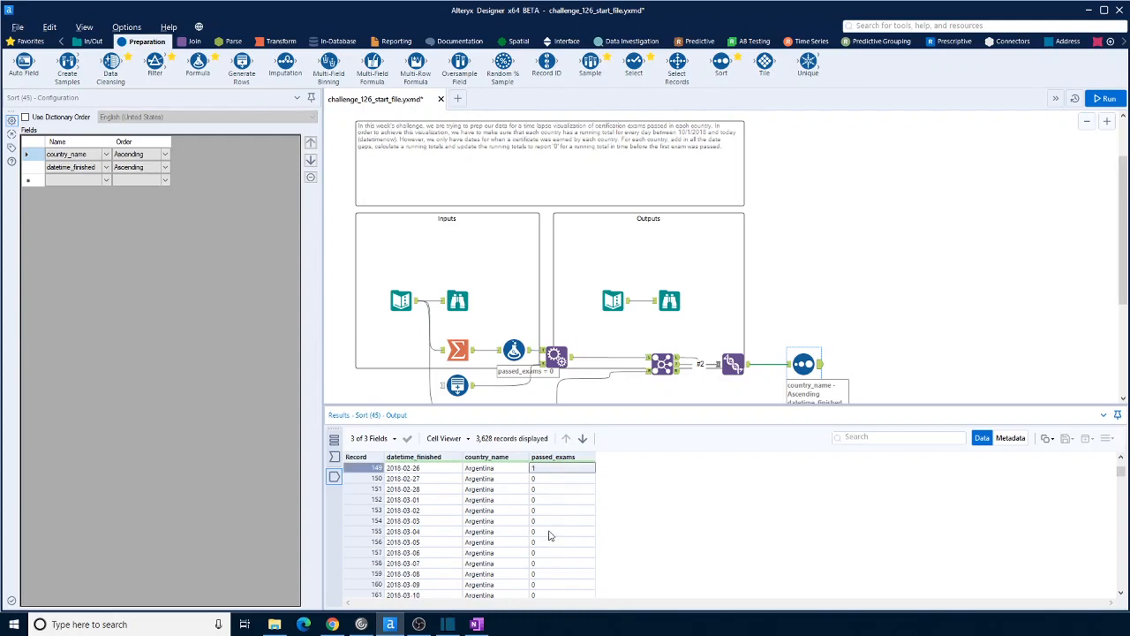
{"action": "scroll", "coordinate": [548, 535], "scroll_direction": "up", "scroll_amount": 8}
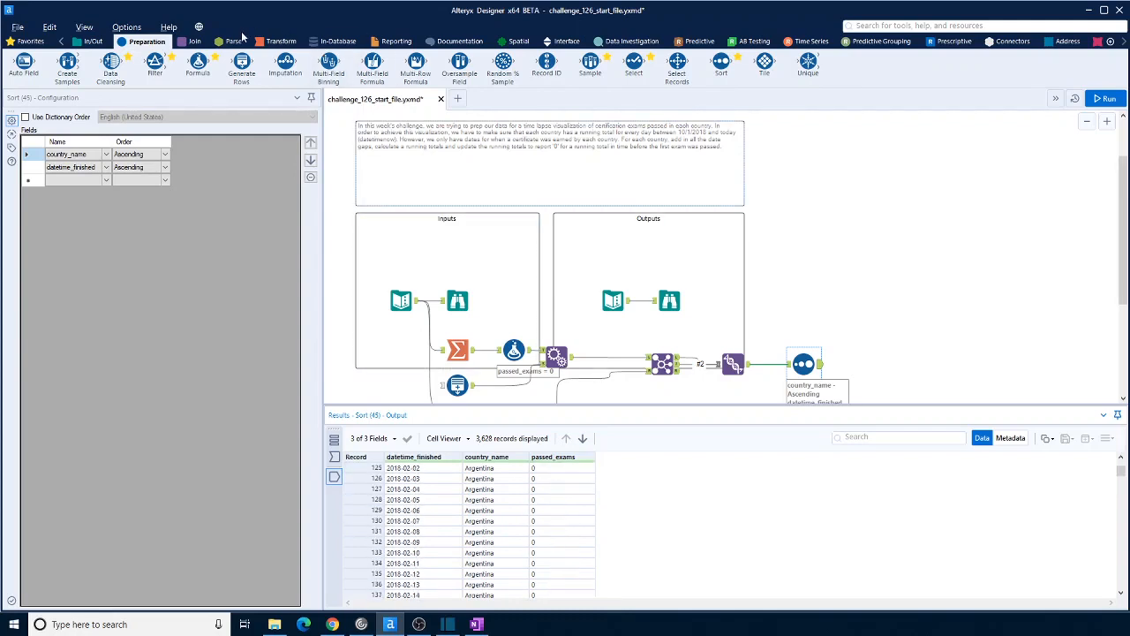
Add a Running Total tool after the Sort tool, totalling passed_exams and grouping by country_name
{"action": "left_click", "coordinate": [269, 44]}
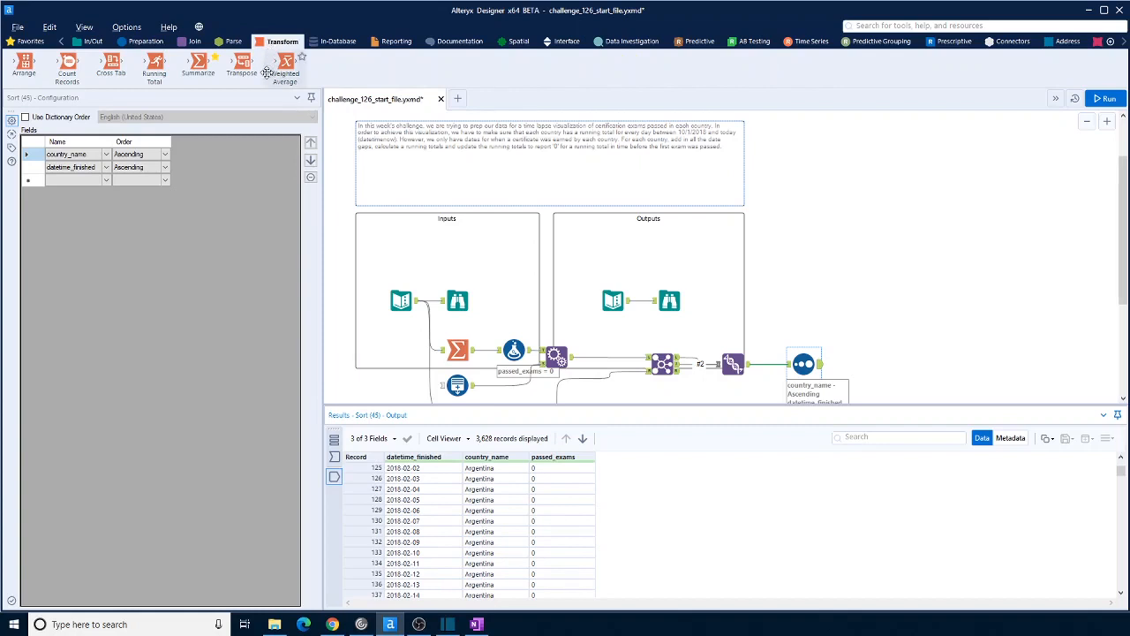
{"action": "left_click_drag", "start_coordinate": [155, 66], "coordinate": [863, 366]}
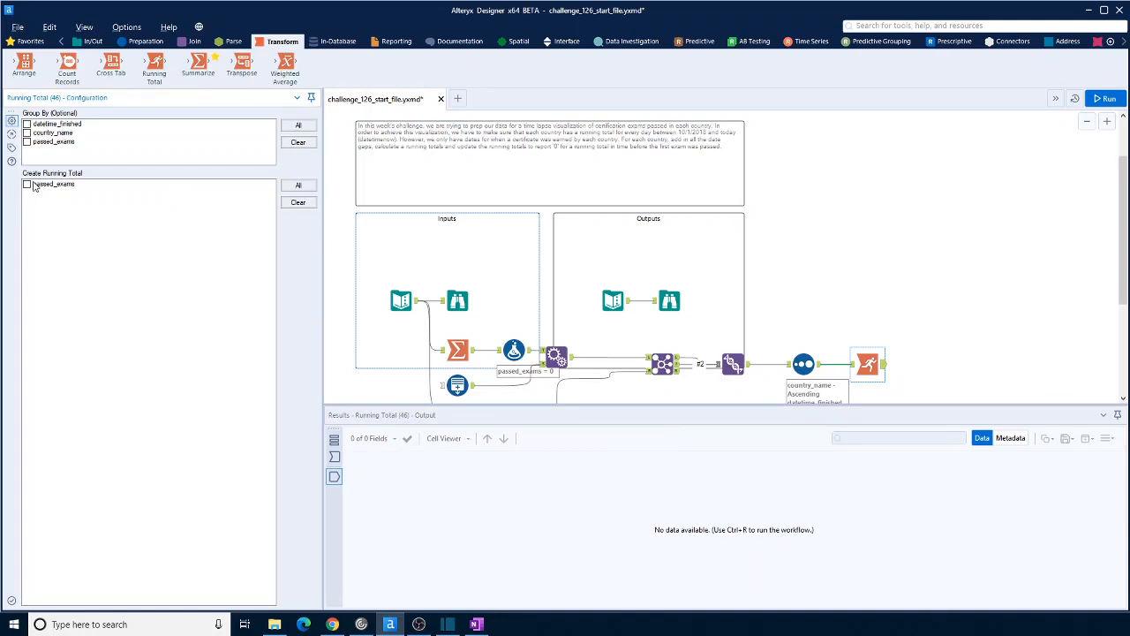
{"action": "left_click", "coordinate": [26, 184]}
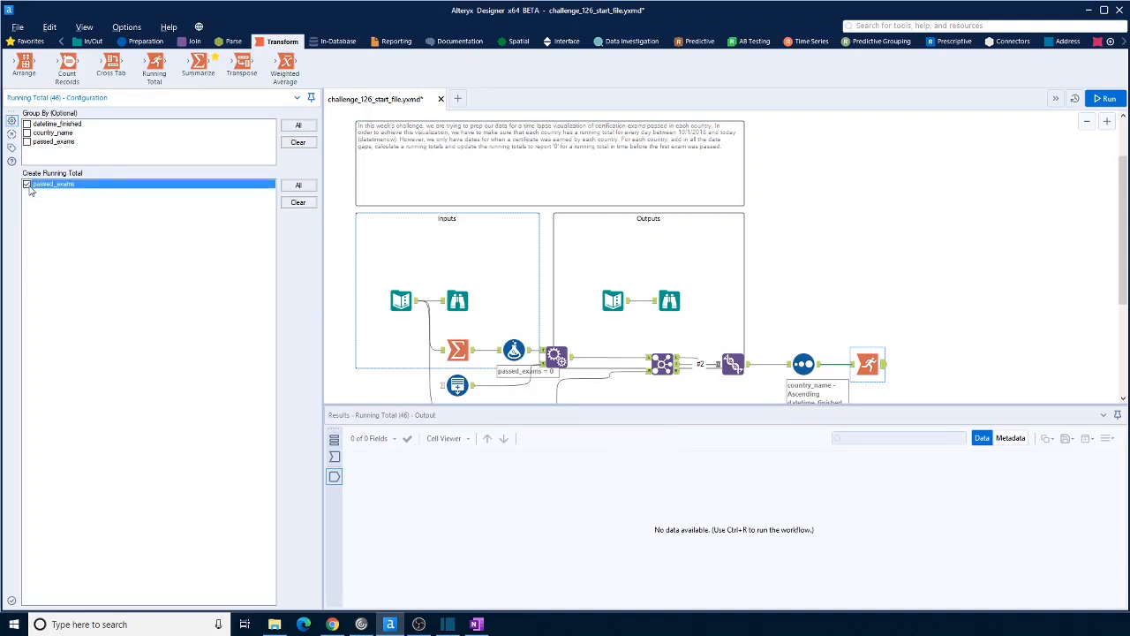
{"action": "left_click", "coordinate": [26, 132]}
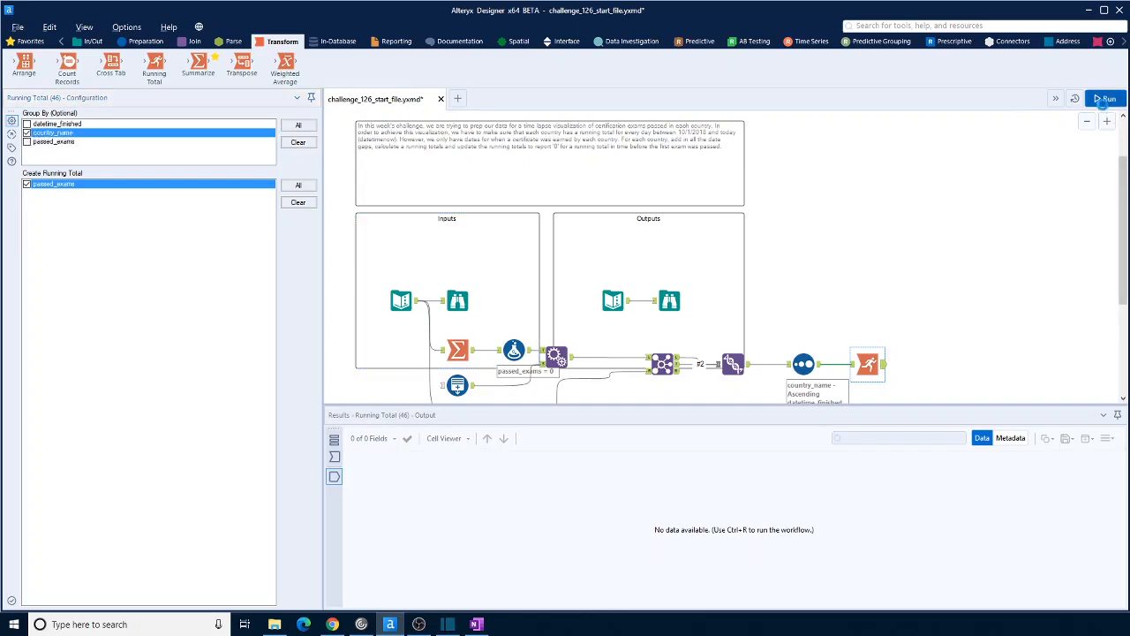
Run the workflow and compare the Running Total output for Argentina with the expected output data
{"action": "left_click", "coordinate": [920, 379]}
{"action": "key", "text": "ctrl+r"}
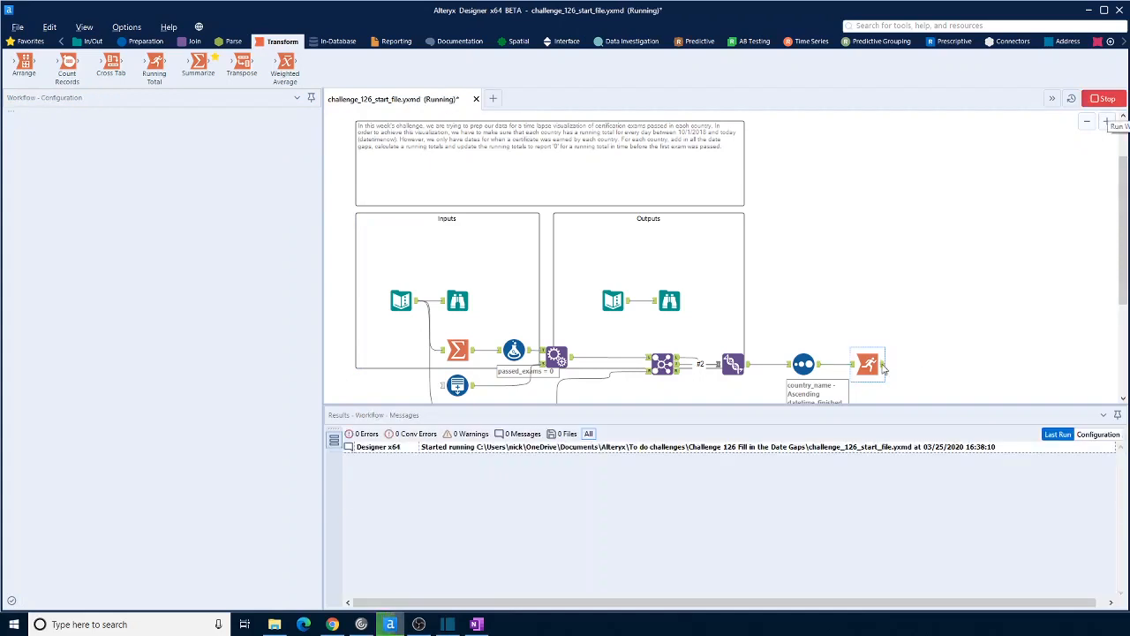
{"action": "left_click", "coordinate": [881, 368]}
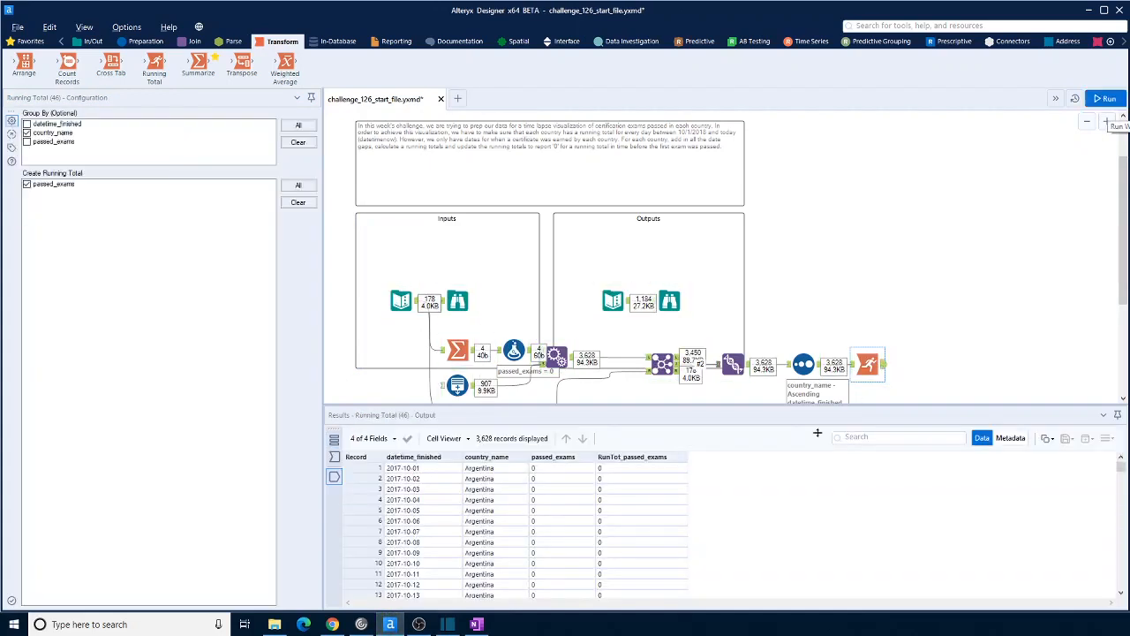
{"action": "scroll", "coordinate": [660, 521], "scroll_direction": "down", "scroll_amount": 20}
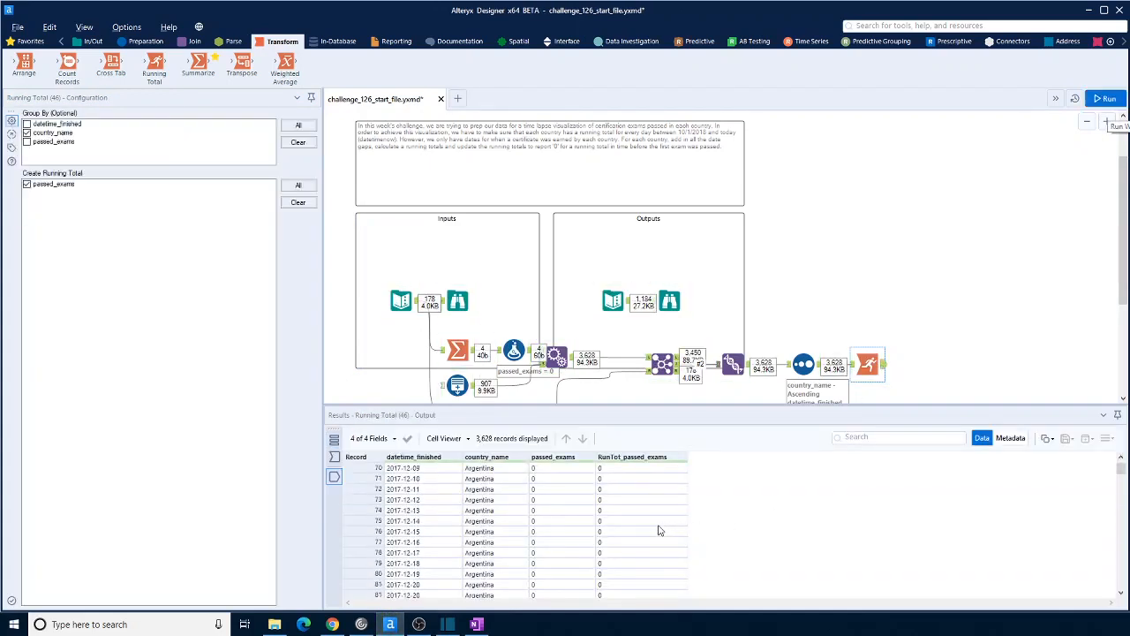
{"action": "scroll", "coordinate": [659, 529], "scroll_direction": "down", "scroll_amount": 20}
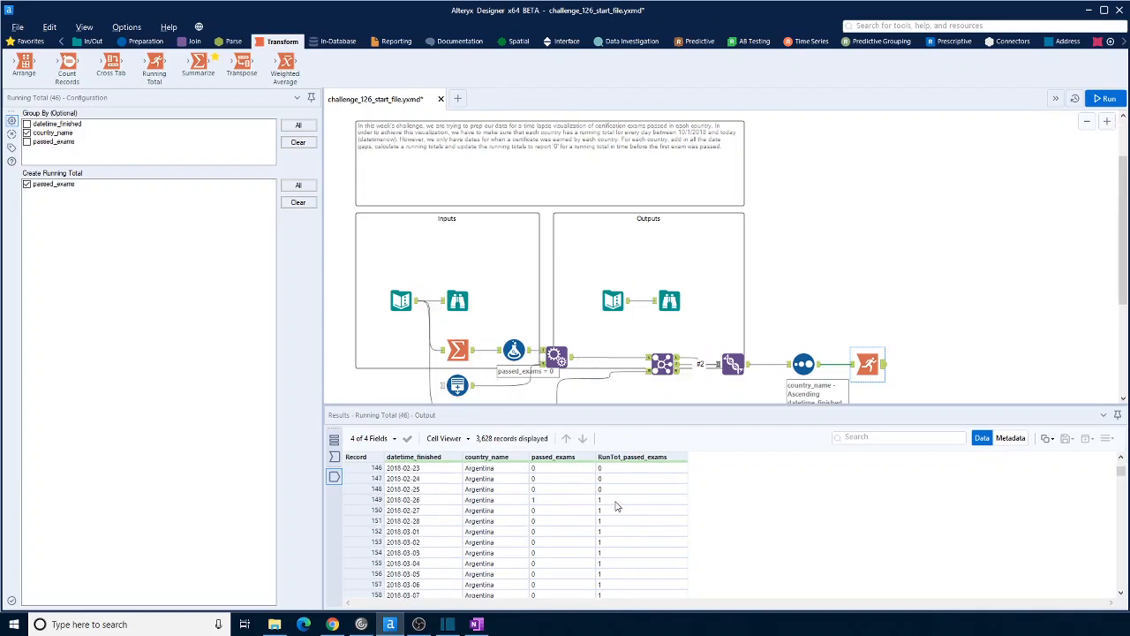
{"action": "scroll", "coordinate": [617, 506], "scroll_direction": "down", "scroll_amount": 2}
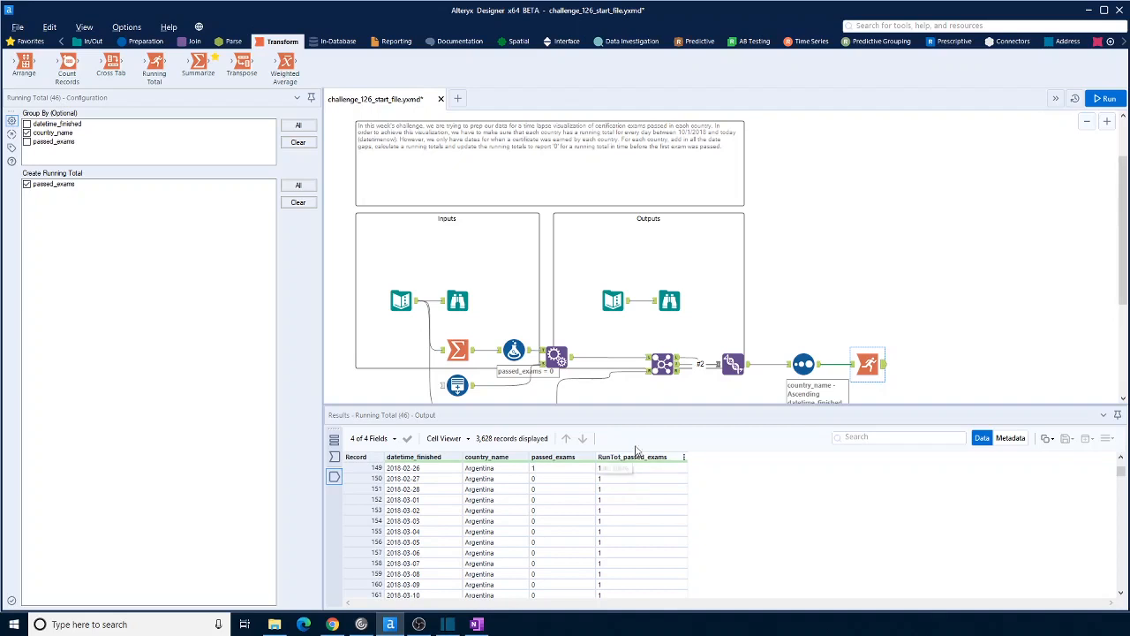
{"action": "left_click", "coordinate": [619, 302]}
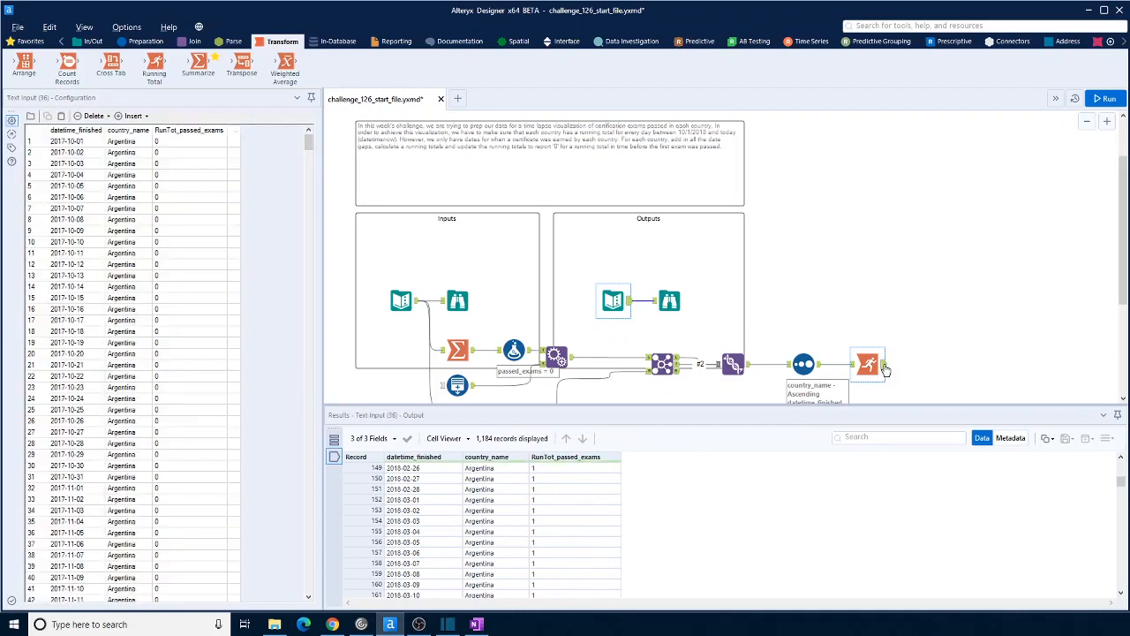
{"action": "left_click", "coordinate": [879, 366]}
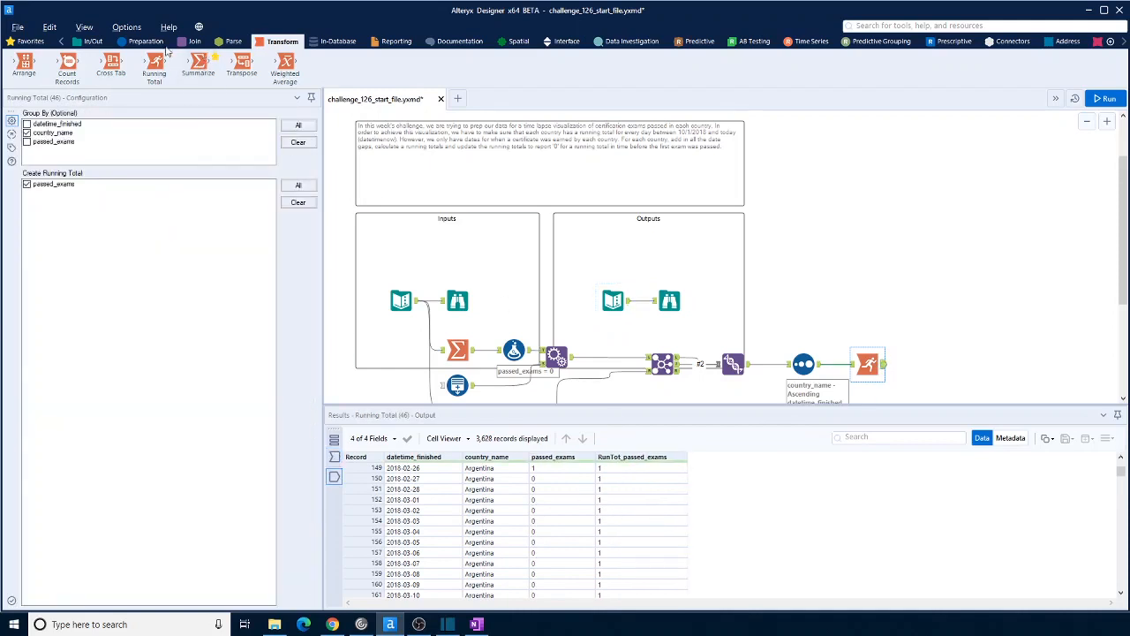
Add a Select tool after the Running Total tool and exclude the passed_exams field
{"action": "left_click", "coordinate": [146, 42]}
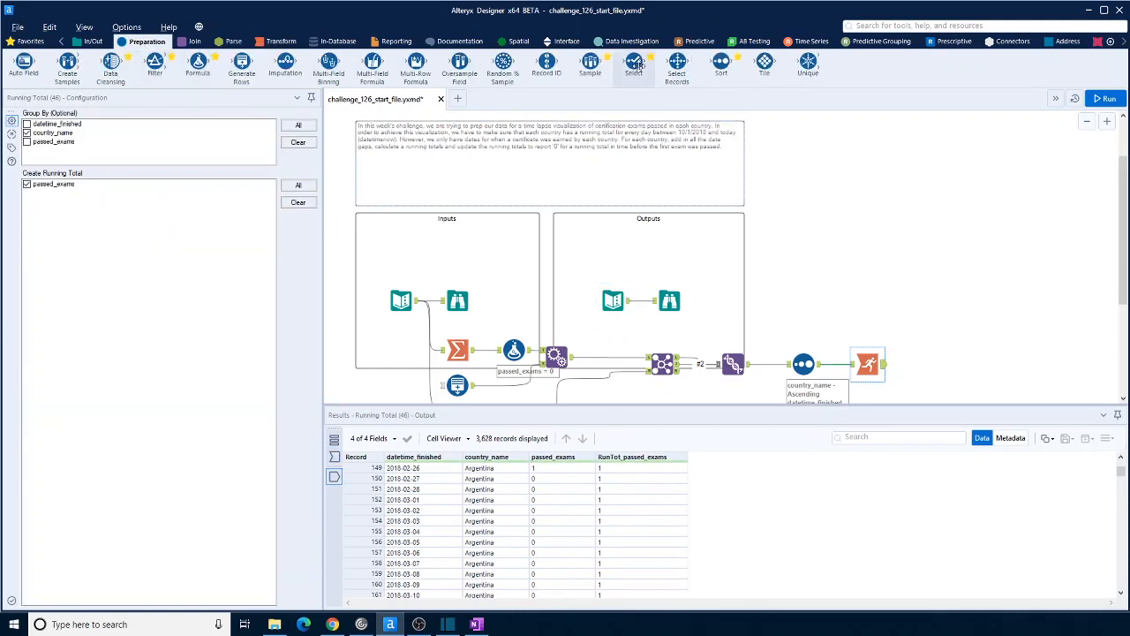
{"action": "left_click_drag", "start_coordinate": [637, 65], "coordinate": [923, 364]}
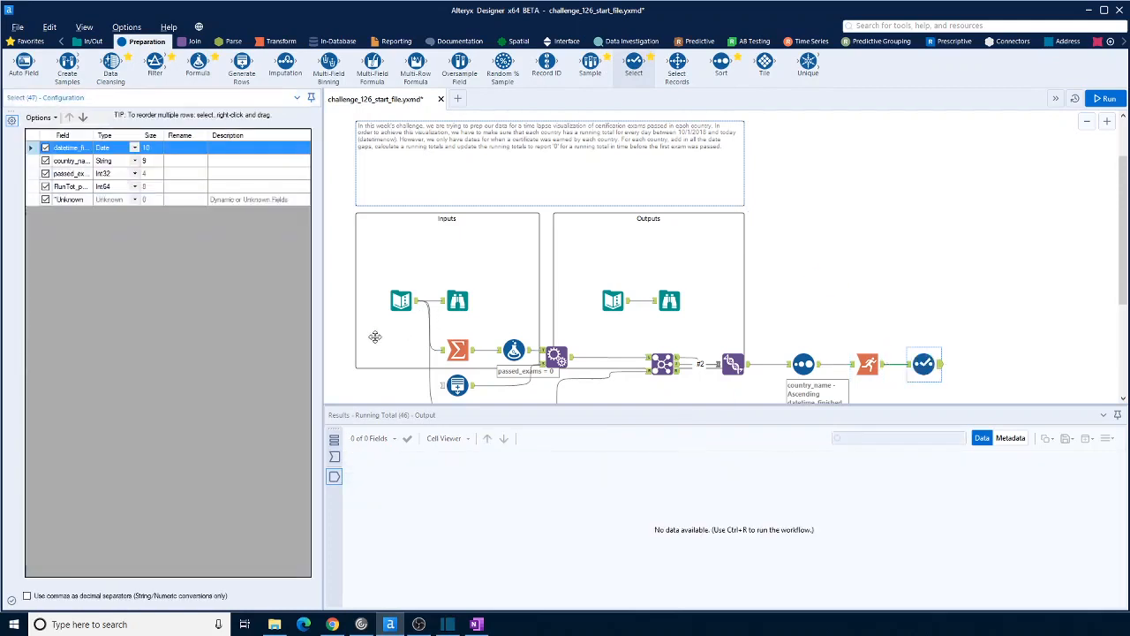
{"action": "left_click", "coordinate": [46, 173]}
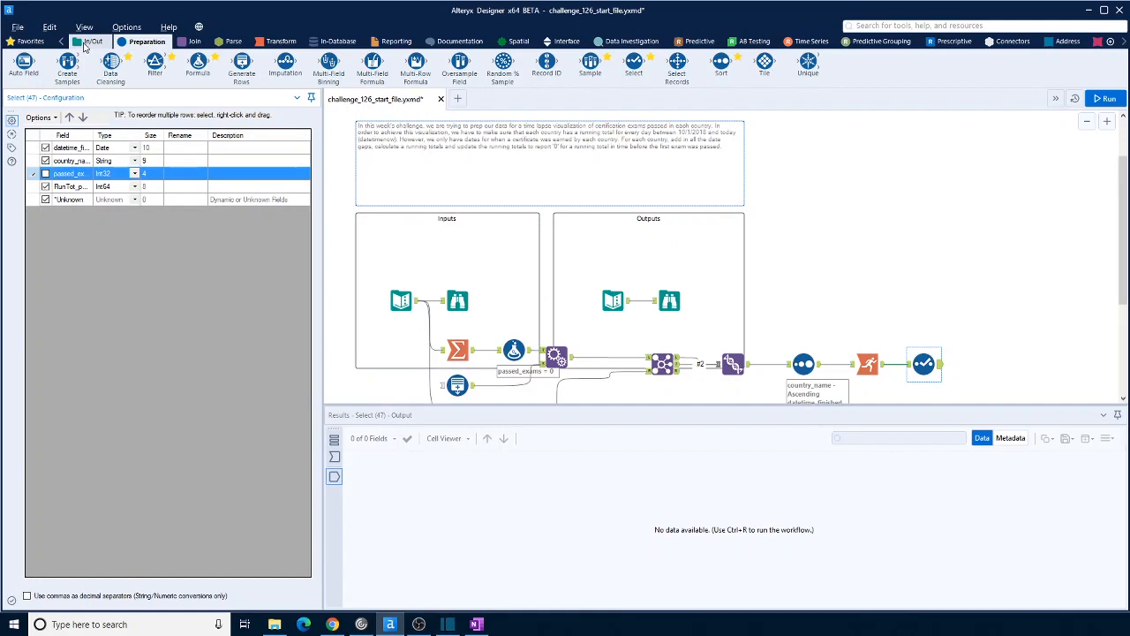
Connect a Browse tool to the Select tool's output and run the workflow
{"action": "left_click", "coordinate": [86, 44]}
{"action": "left_click_drag", "start_coordinate": [23, 63], "coordinate": [1008, 364]}
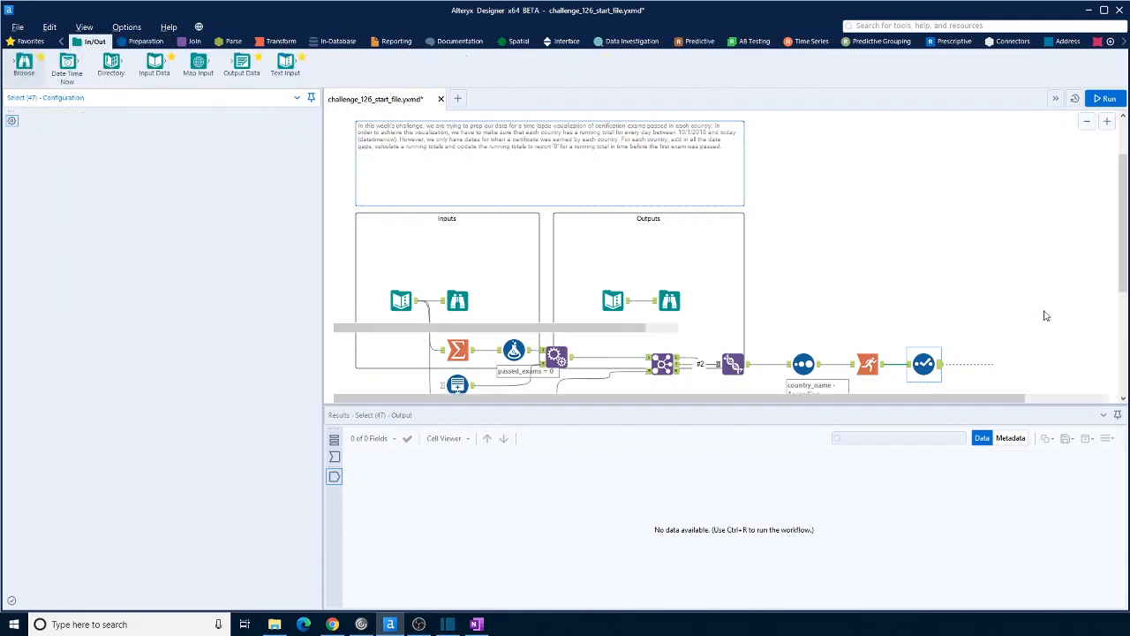
{"action": "left_click", "coordinate": [1114, 100]}
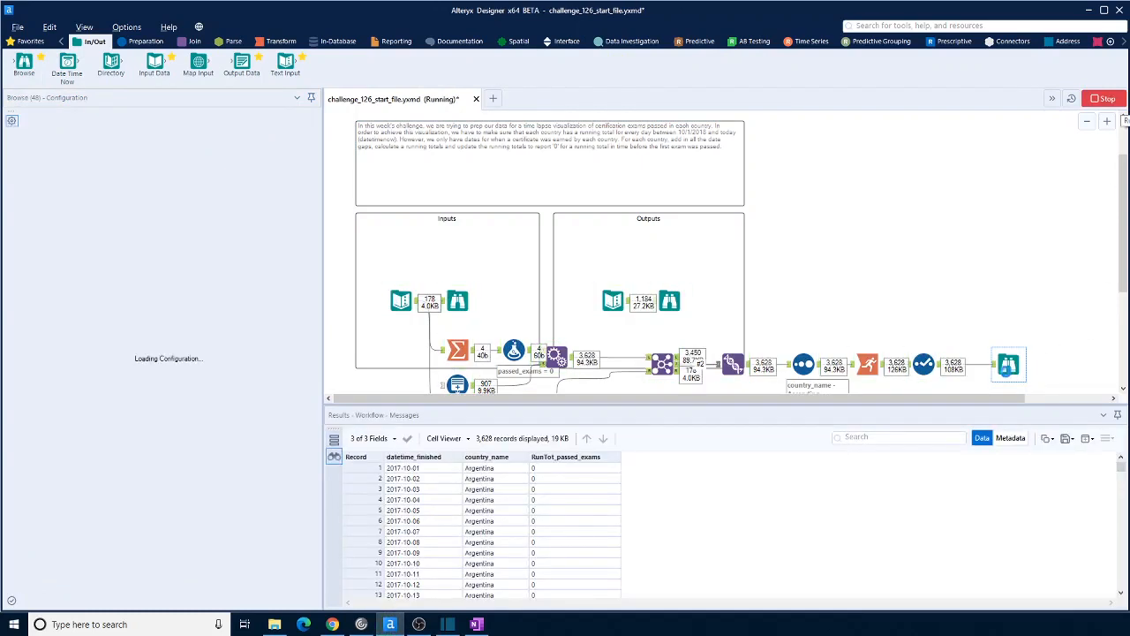
Compare the new Browse results with the expected output's Browse results, checking the final dates and running totals for Canada
{"action": "left_click", "coordinate": [670, 301]}
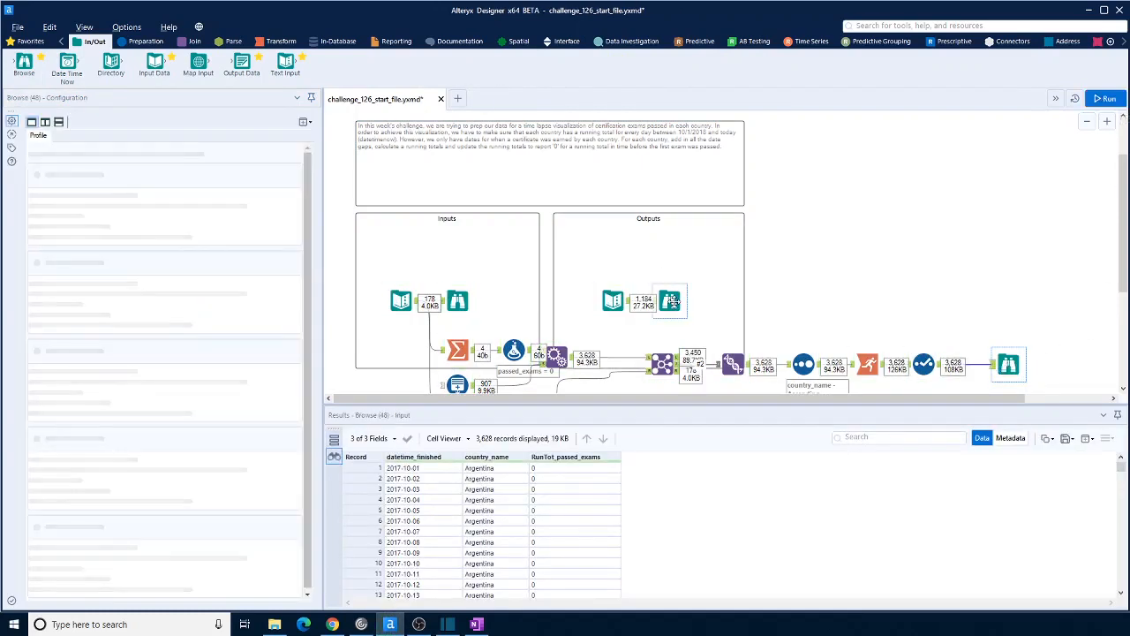
{"action": "left_click", "coordinate": [1009, 366]}
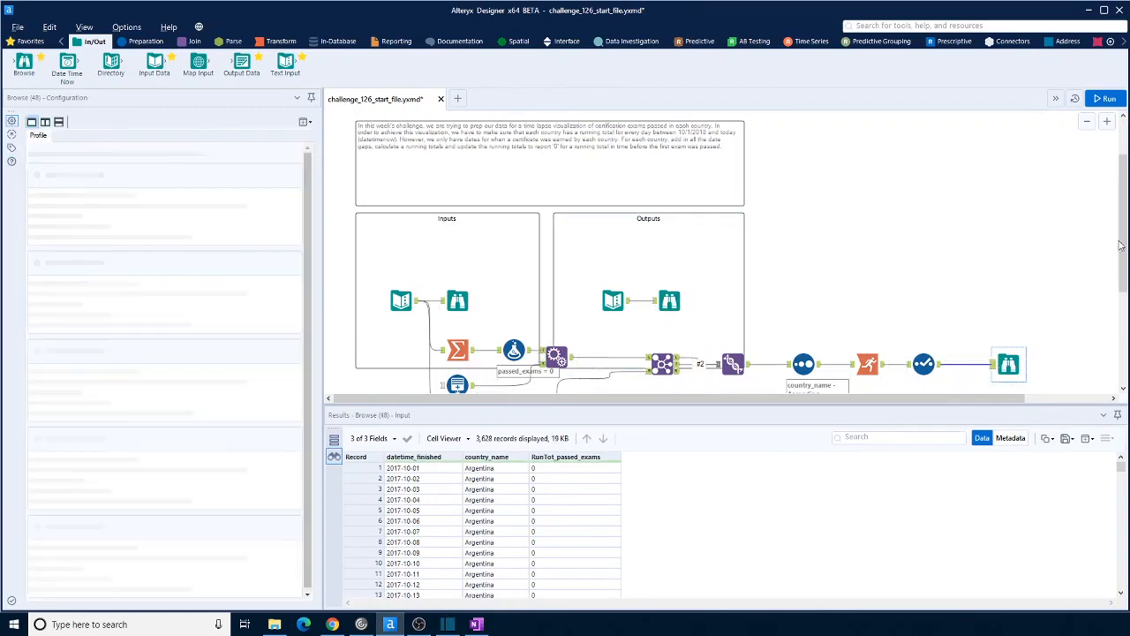
{"action": "scroll", "coordinate": [582, 537], "scroll_direction": "down", "scroll_amount": 2}
{"action": "left_click_drag", "start_coordinate": [1117, 477], "coordinate": [1119, 561]}
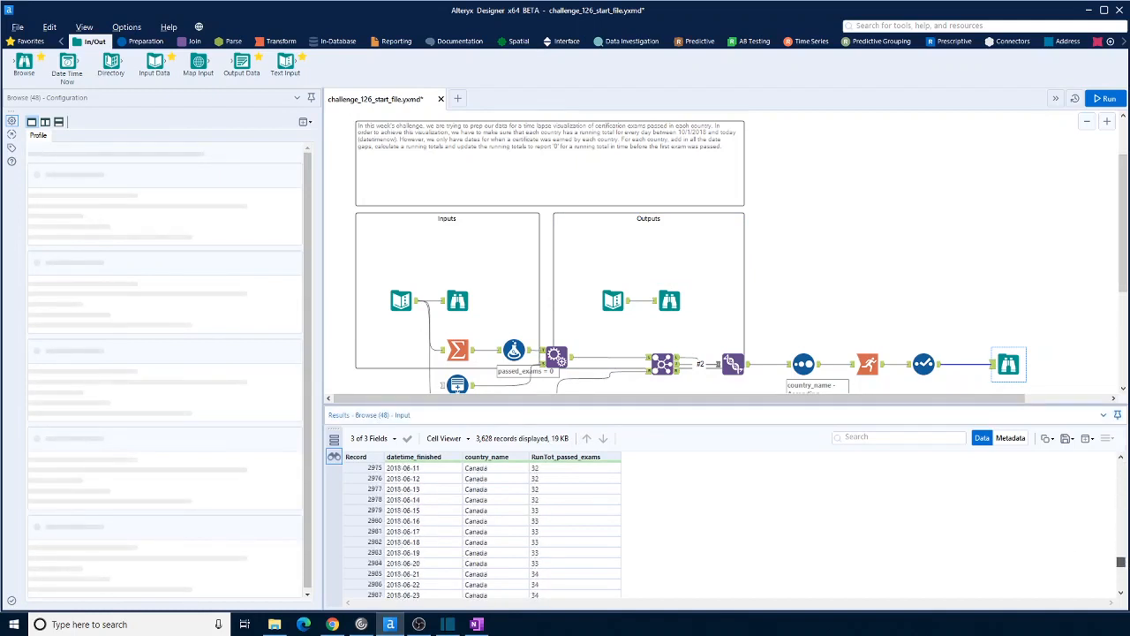
{"action": "left_click", "coordinate": [671, 307]}
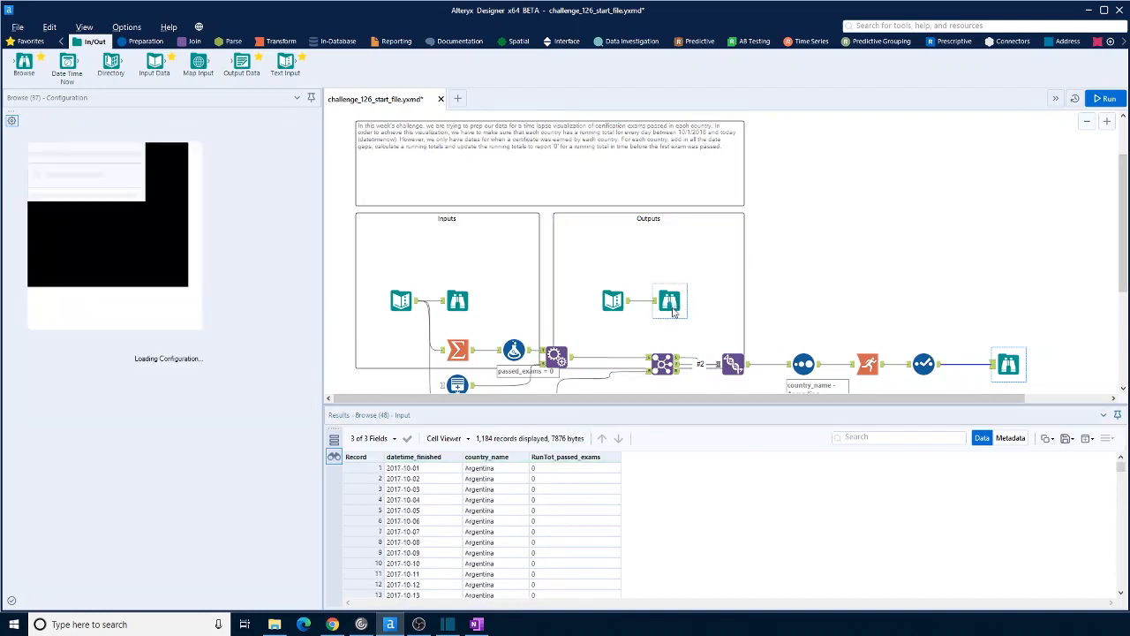
{"action": "left_click_drag", "start_coordinate": [1120, 470], "coordinate": [1127, 558]}
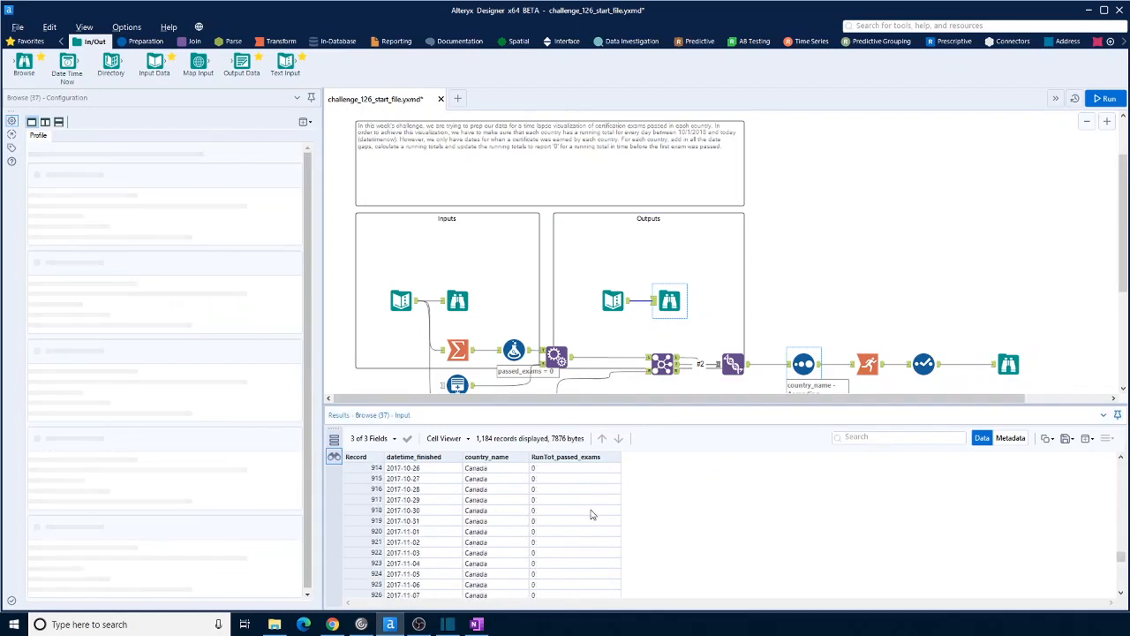
{"action": "left_click_drag", "start_coordinate": [1120, 557], "coordinate": [1121, 589]}
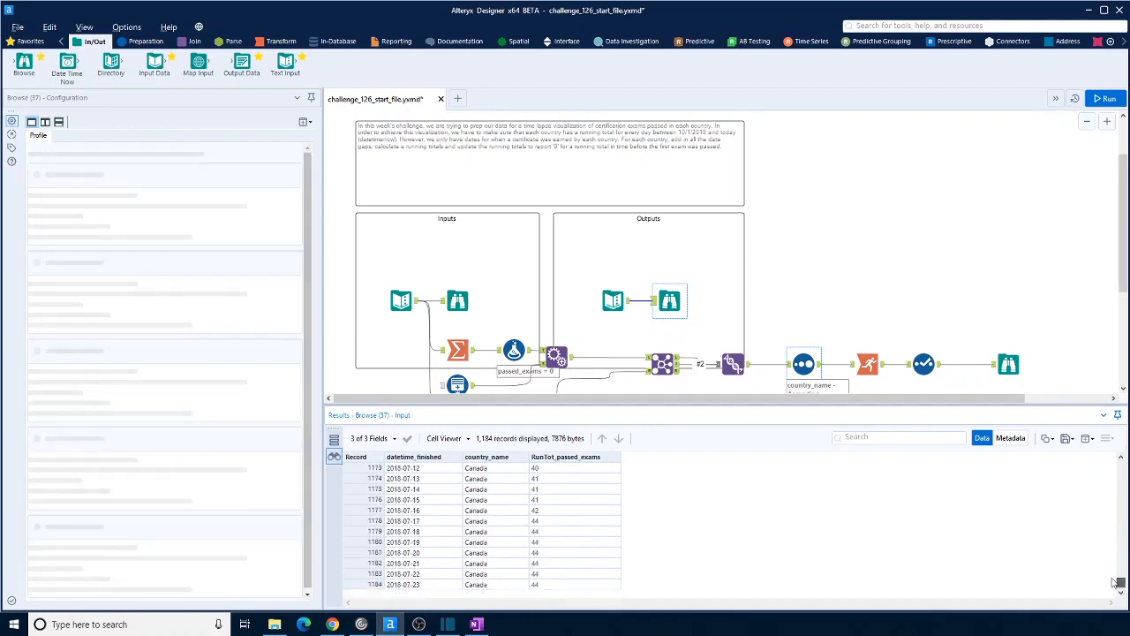
{"action": "left_click", "coordinate": [1008, 363]}
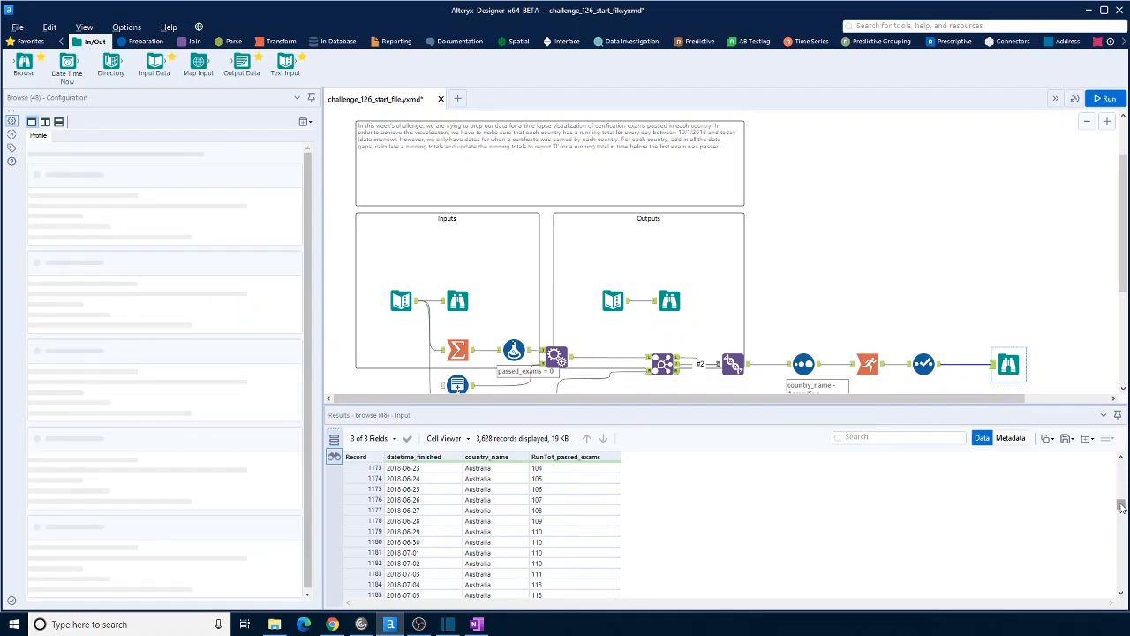
{"action": "left_click_drag", "start_coordinate": [1121, 507], "coordinate": [1121, 586]}
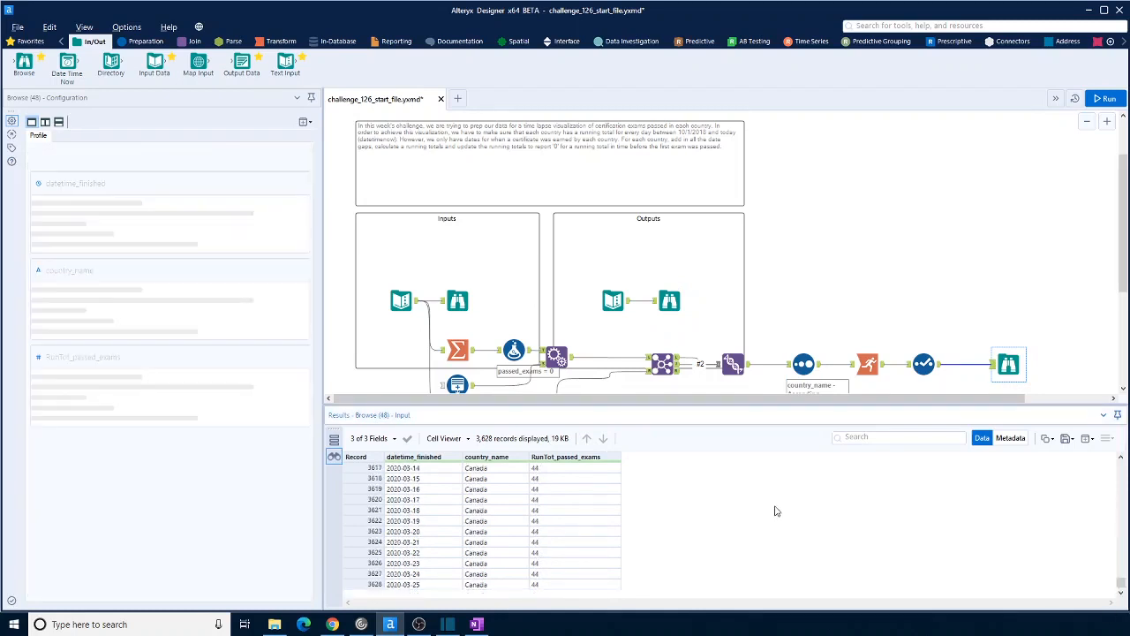
{"action": "left_click", "coordinate": [670, 301]}
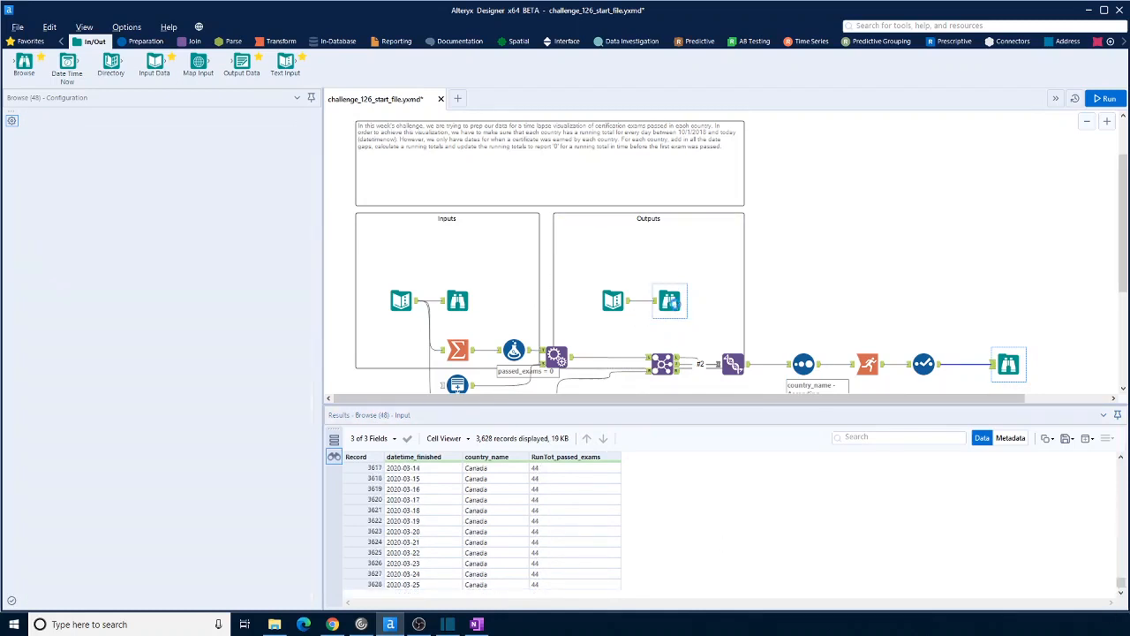
{"action": "left_click", "coordinate": [1009, 363]}
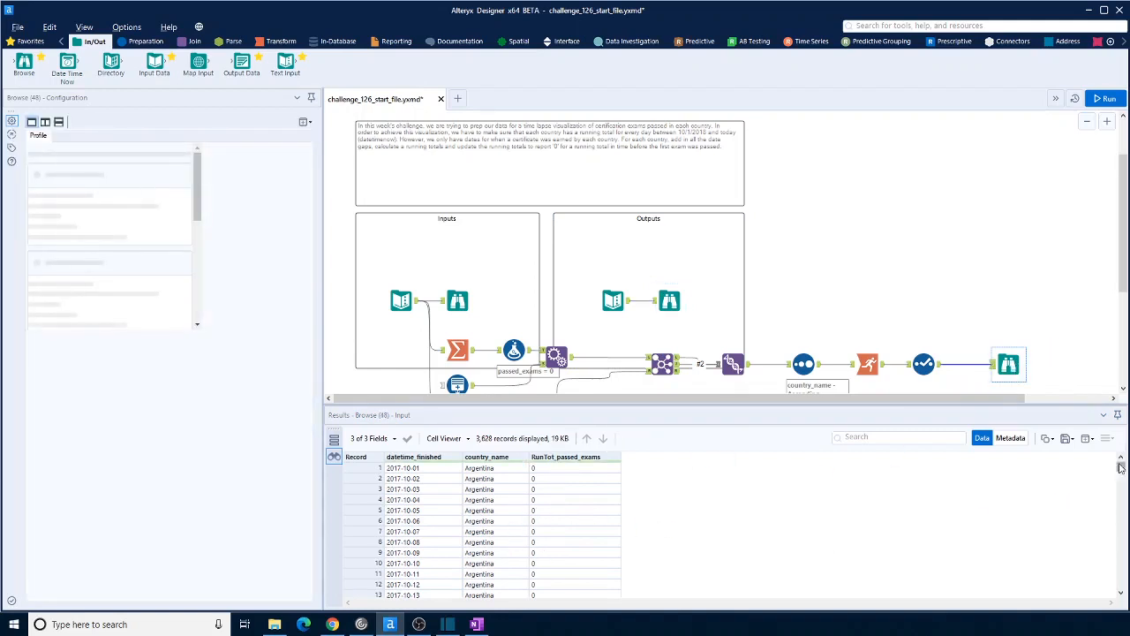
{"action": "left_click_drag", "start_coordinate": [1120, 468], "coordinate": [1122, 580]}
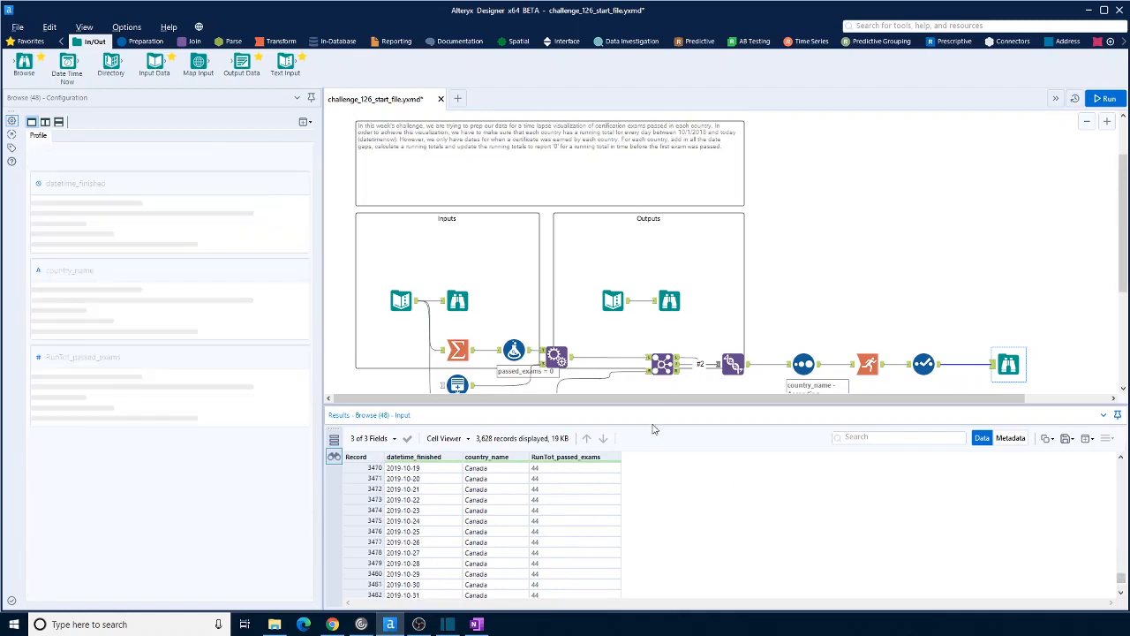